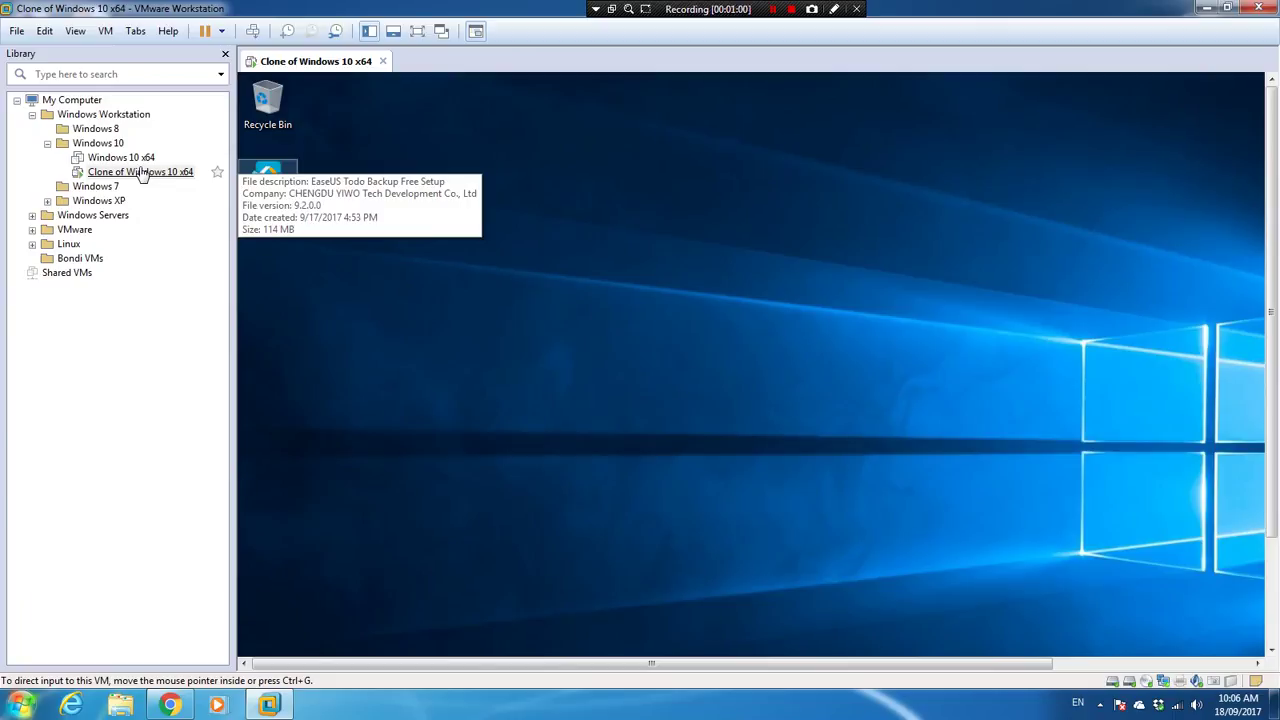
- Inspect Hard Disk and Hard Disk 2 in the settings of the Clone of Windows 10 x64 virtual machine
right_click(143, 174)
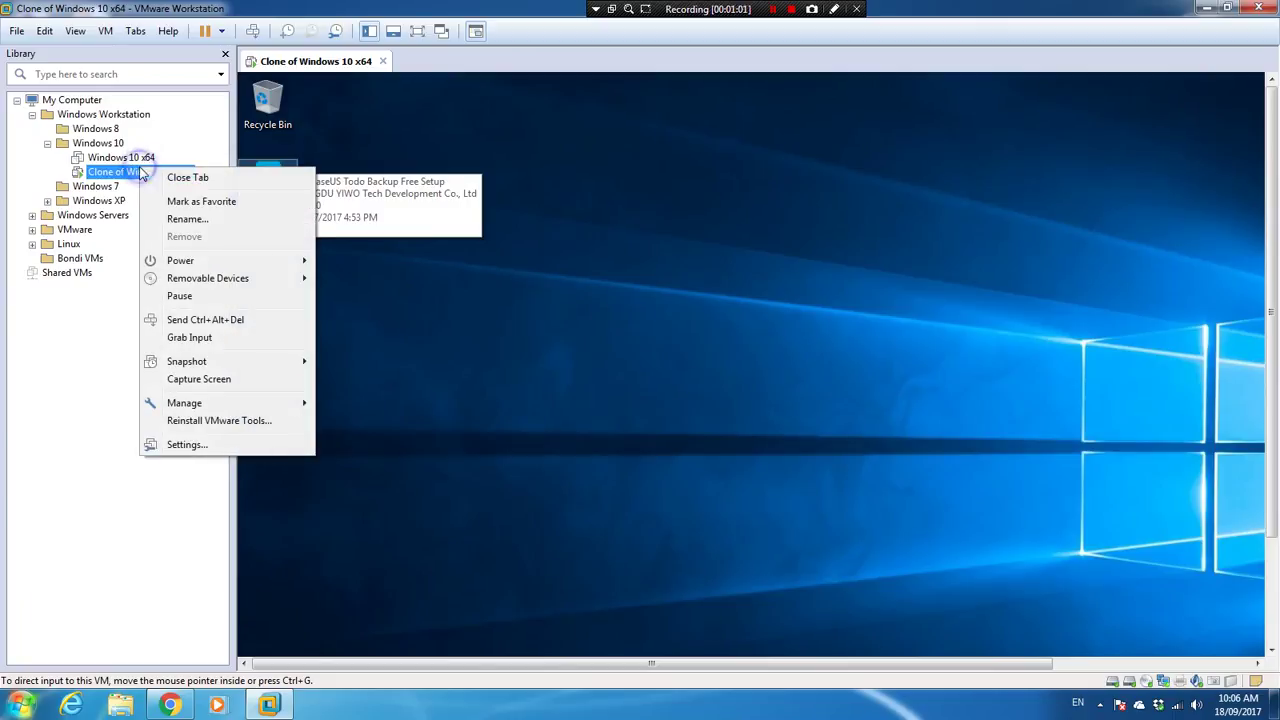
left_click(180, 446)
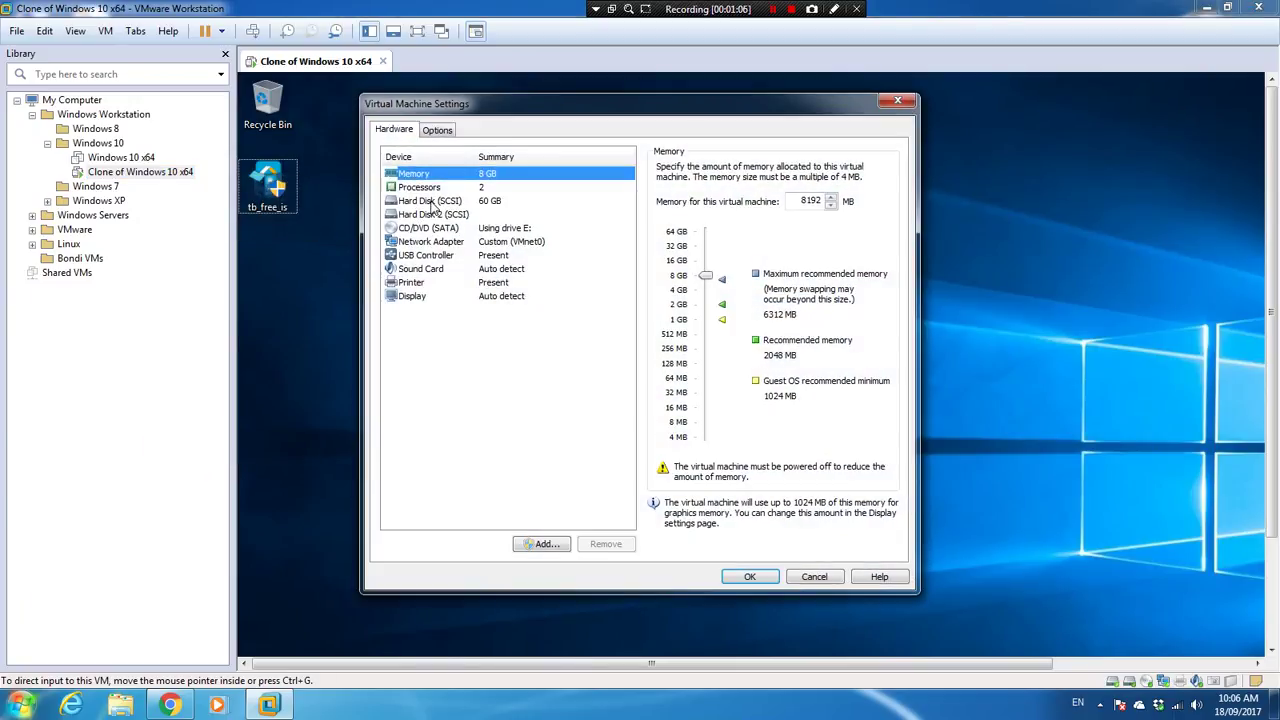
left_click(424, 202)
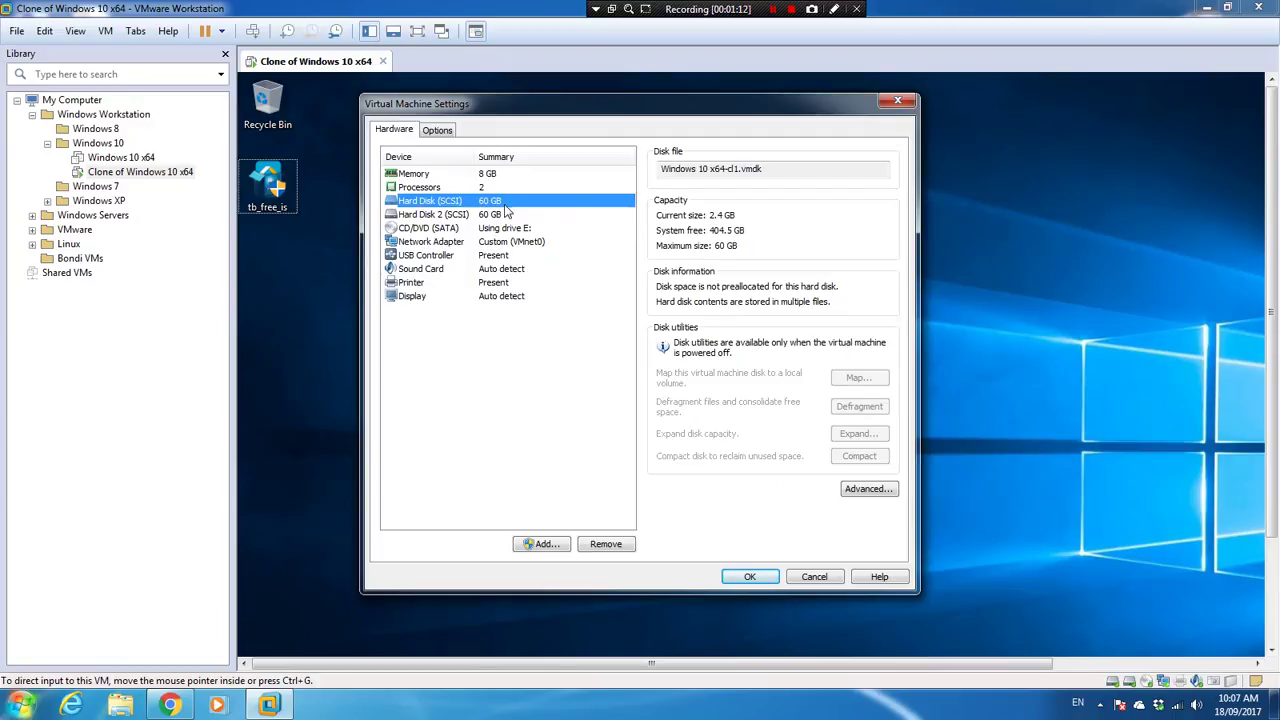
left_click(424, 216)
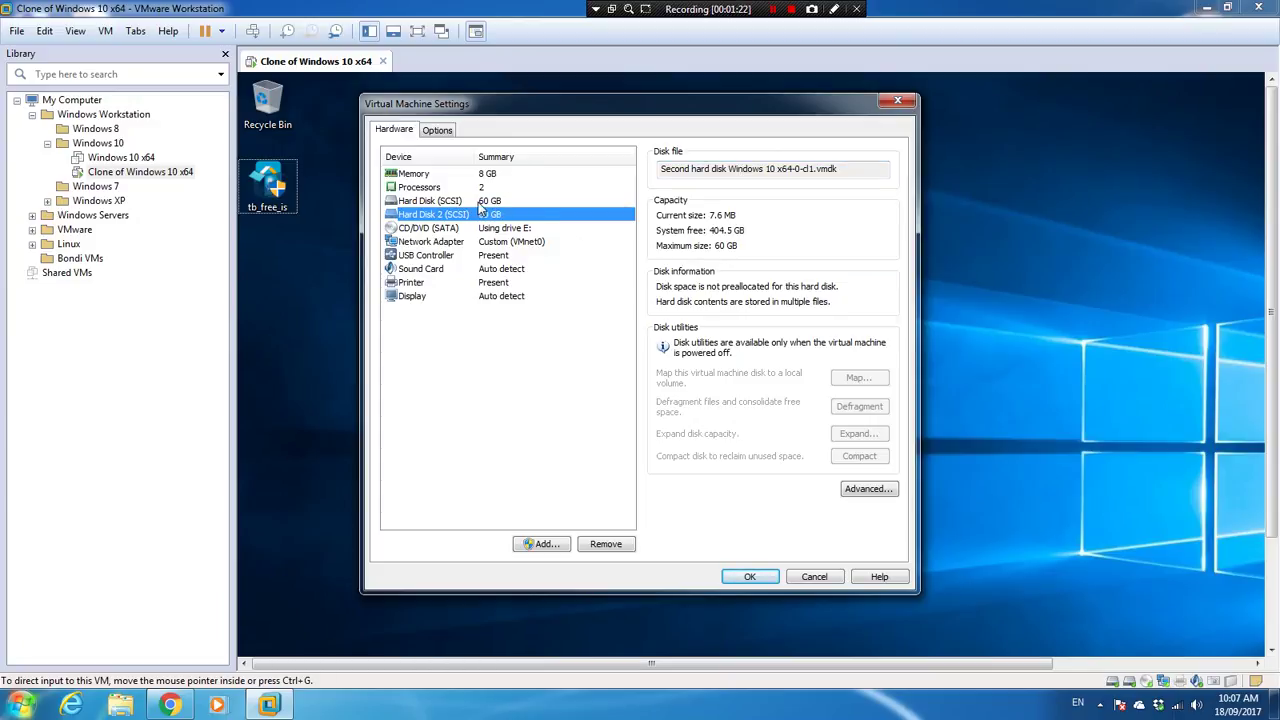
left_click(805, 577)
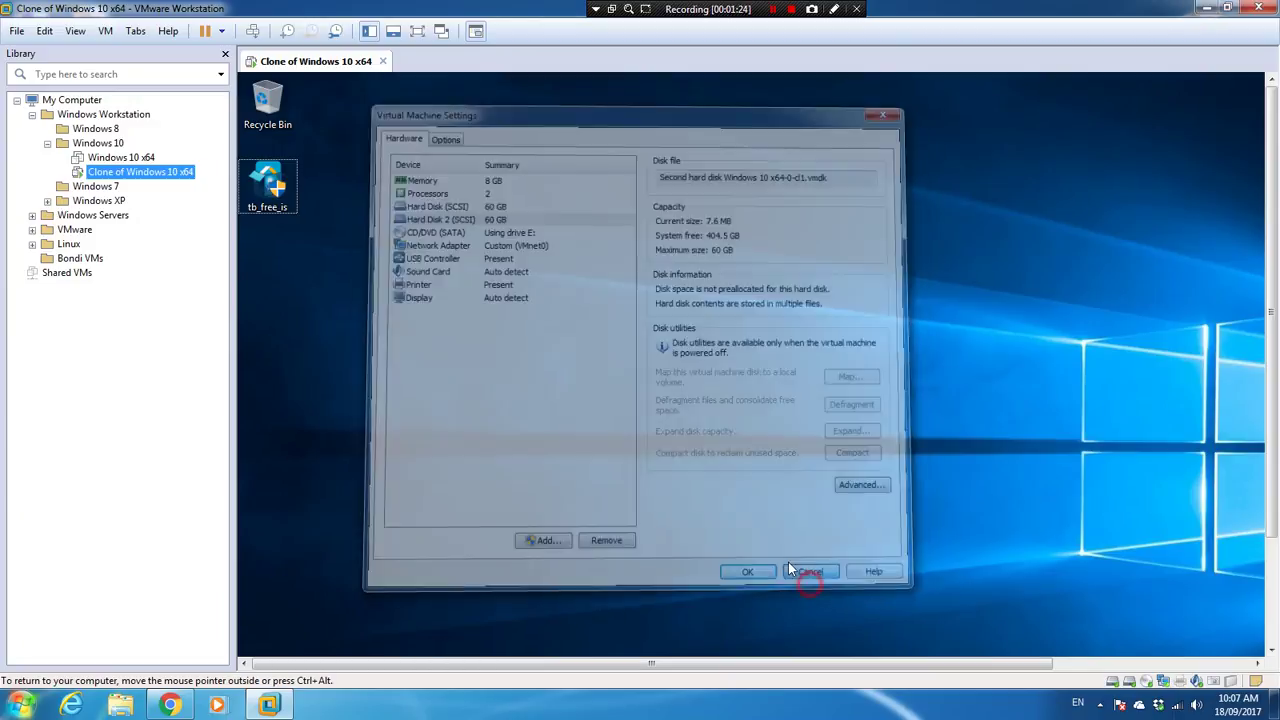
- Show the virtual machine full screen and initialize Disk 1 with the MBR partition style in Disk Management
left_click(417, 33)
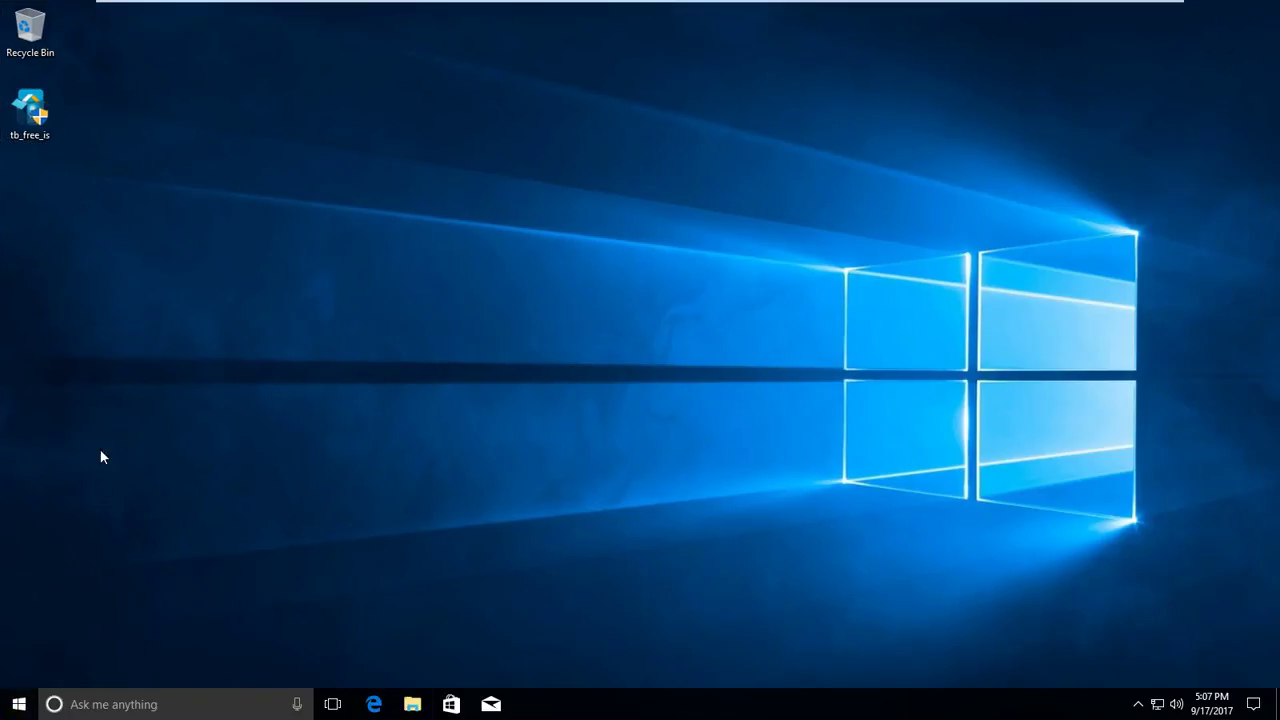
key("super+x")
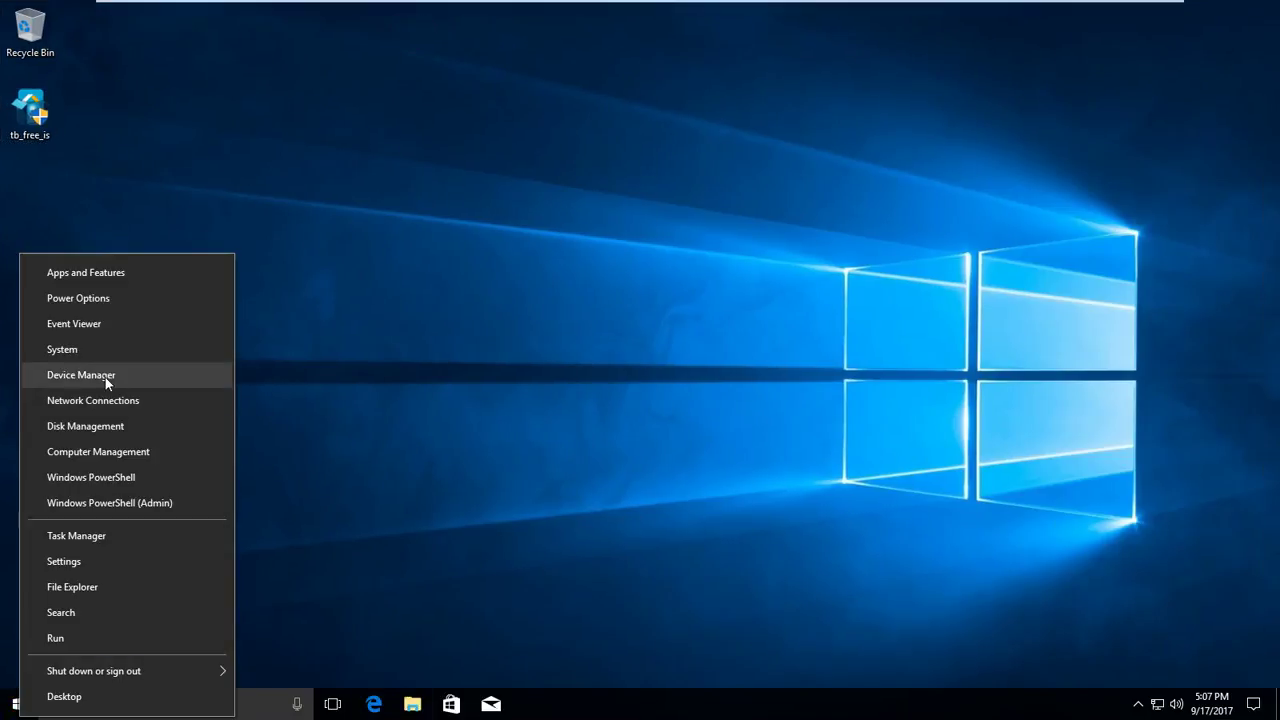
left_click(132, 425)
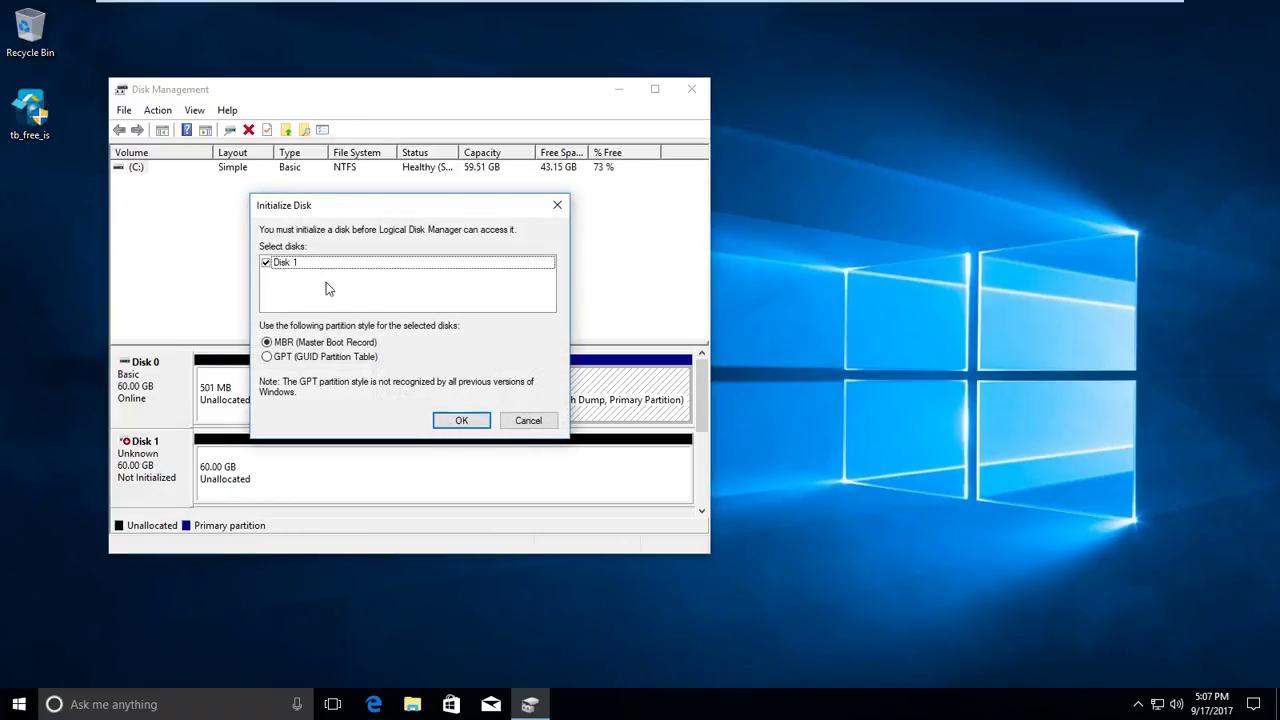
left_click(440, 420)
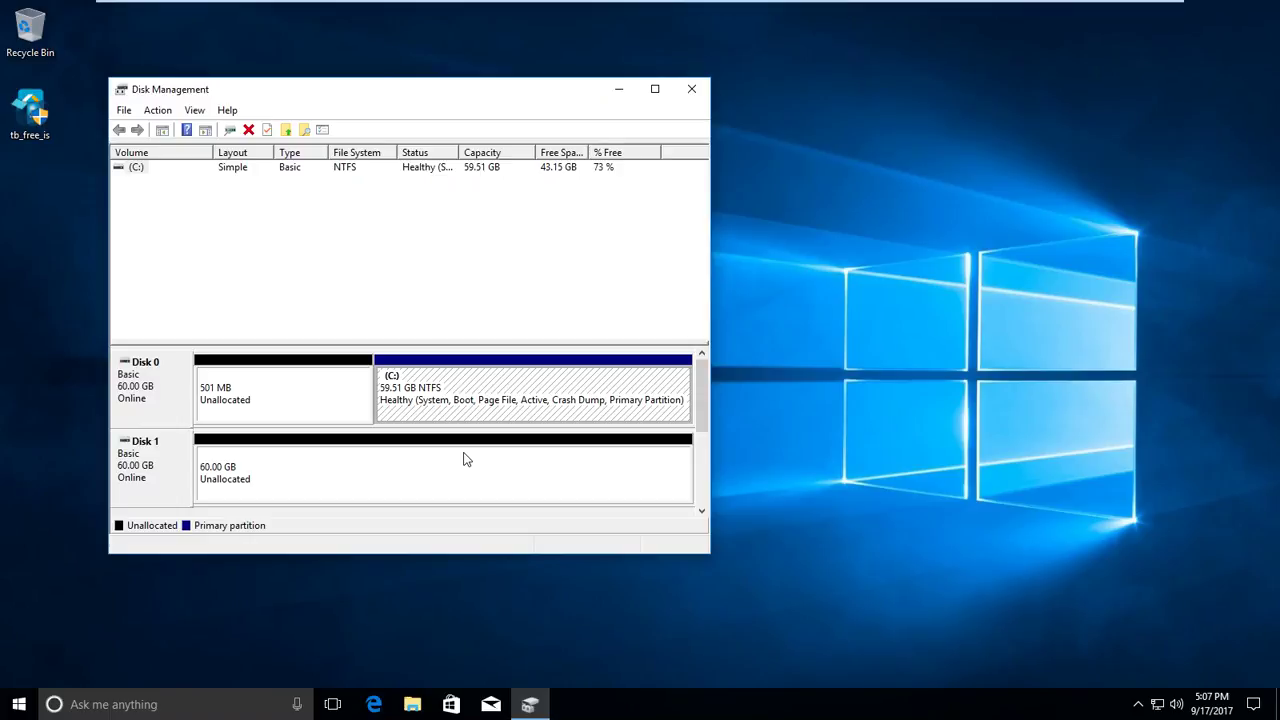
left_click(690, 91)
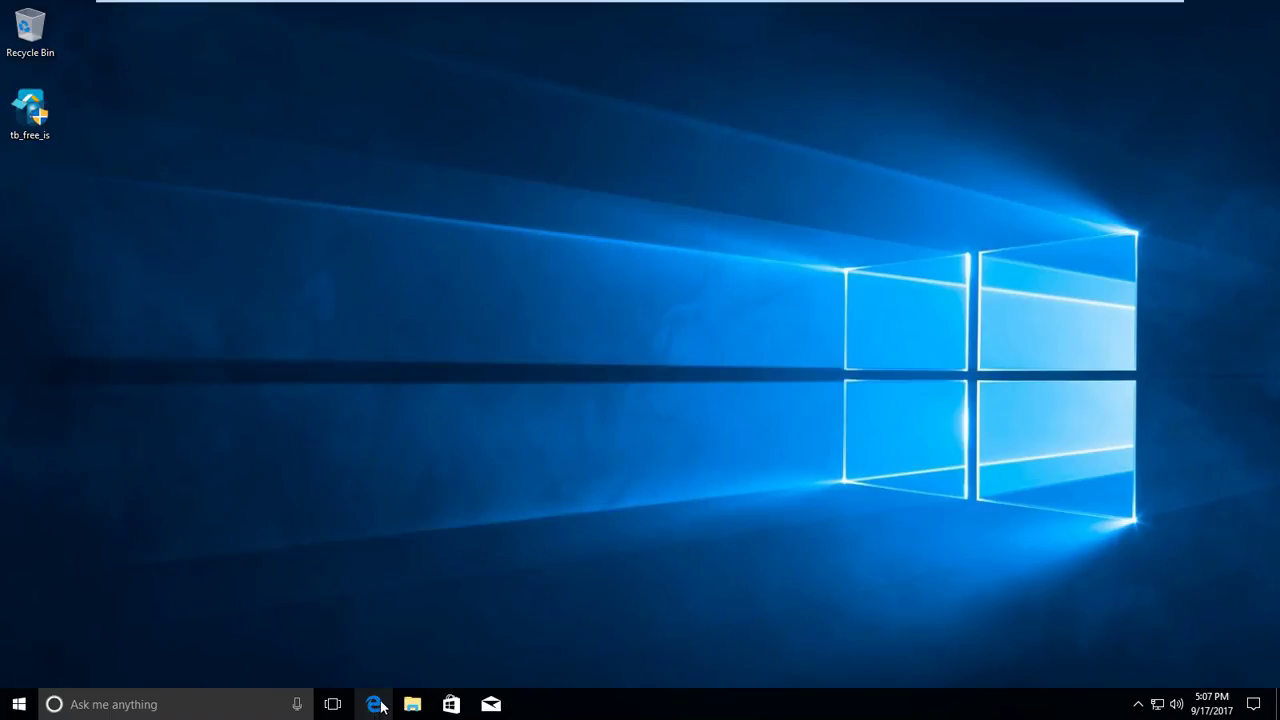
- Open todo-backup.com in Microsoft Edge
left_click(374, 704)
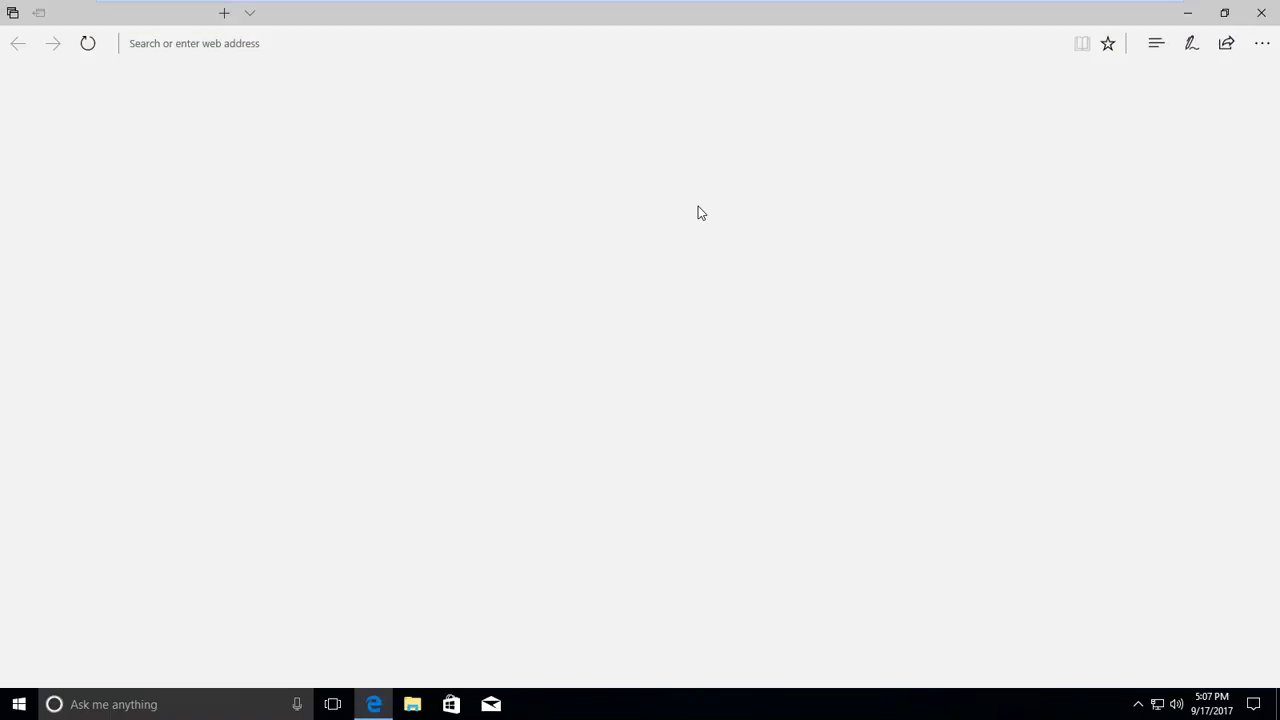
left_click(289, 44)
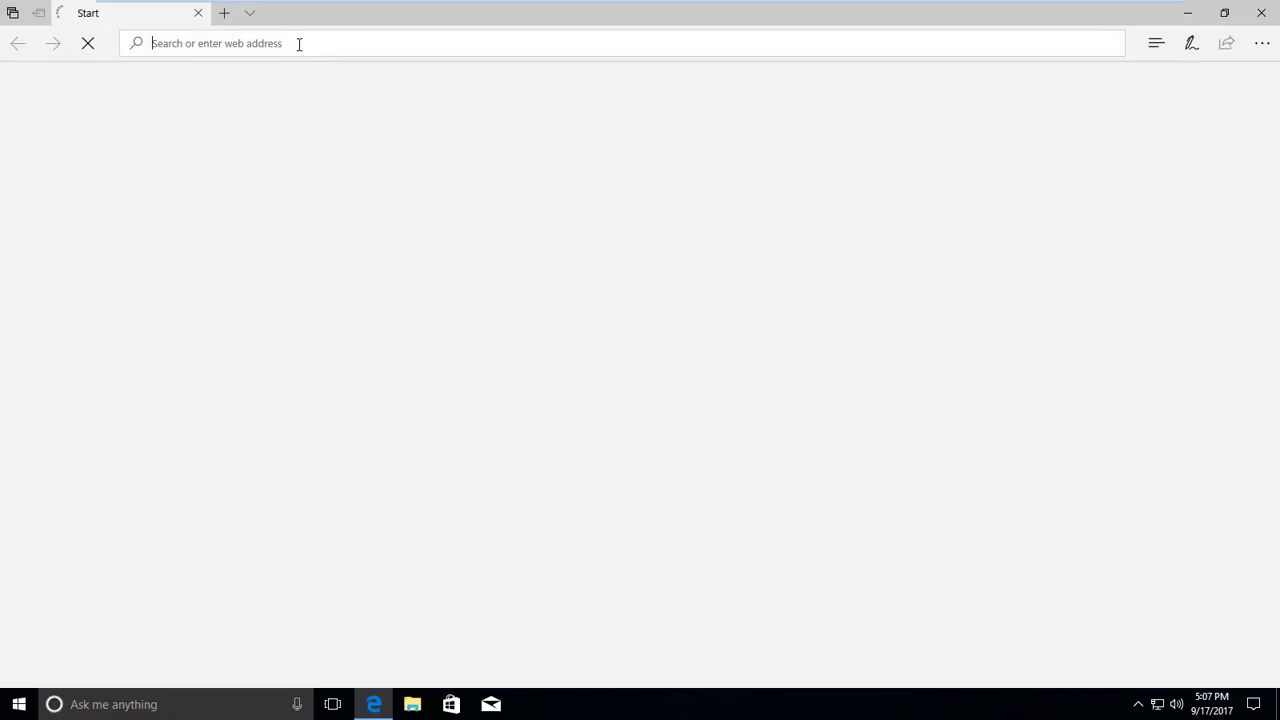
type("todo-b")
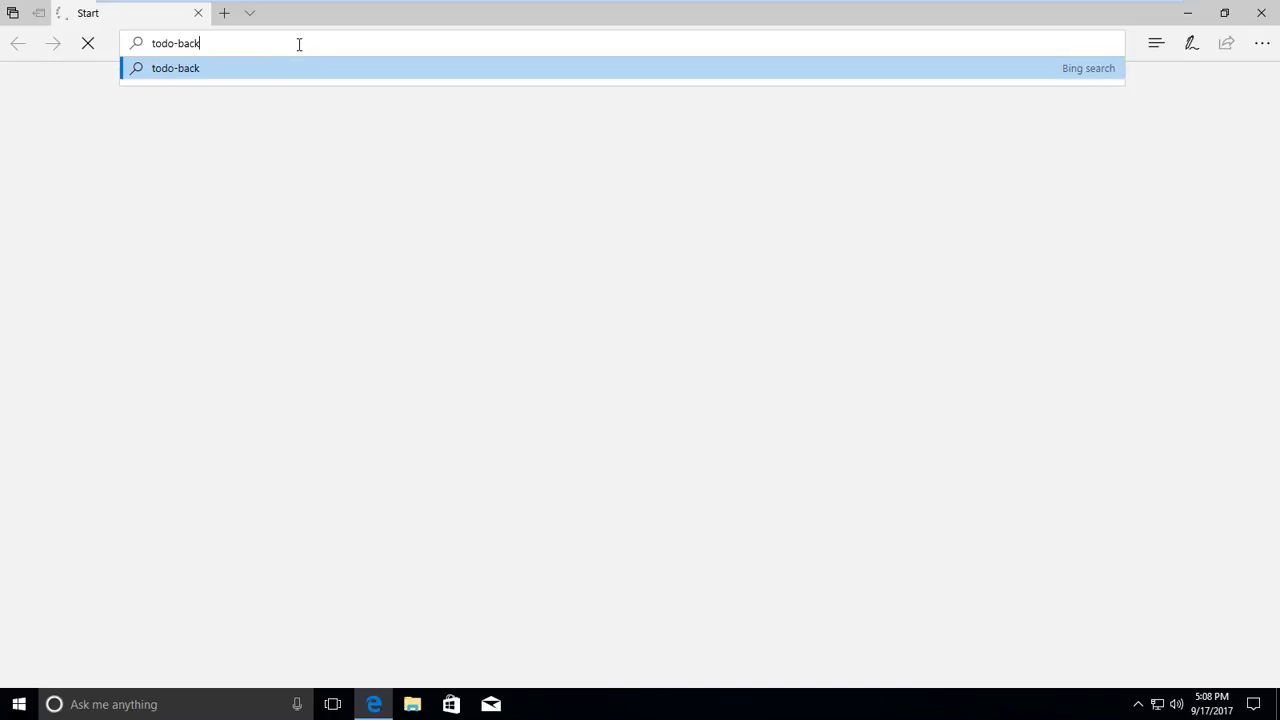
key("Escape")
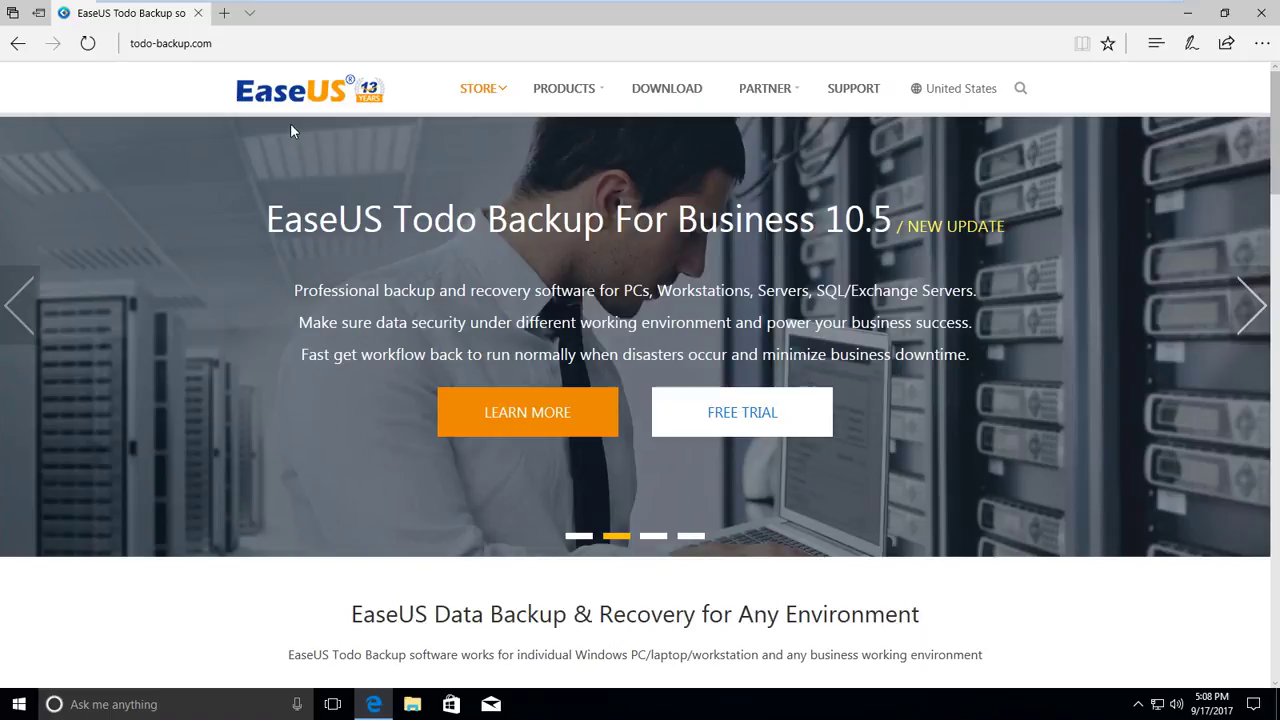
- Open the Todo Backup Free product page from the site's list of home backup software
mouse_move(555, 92)
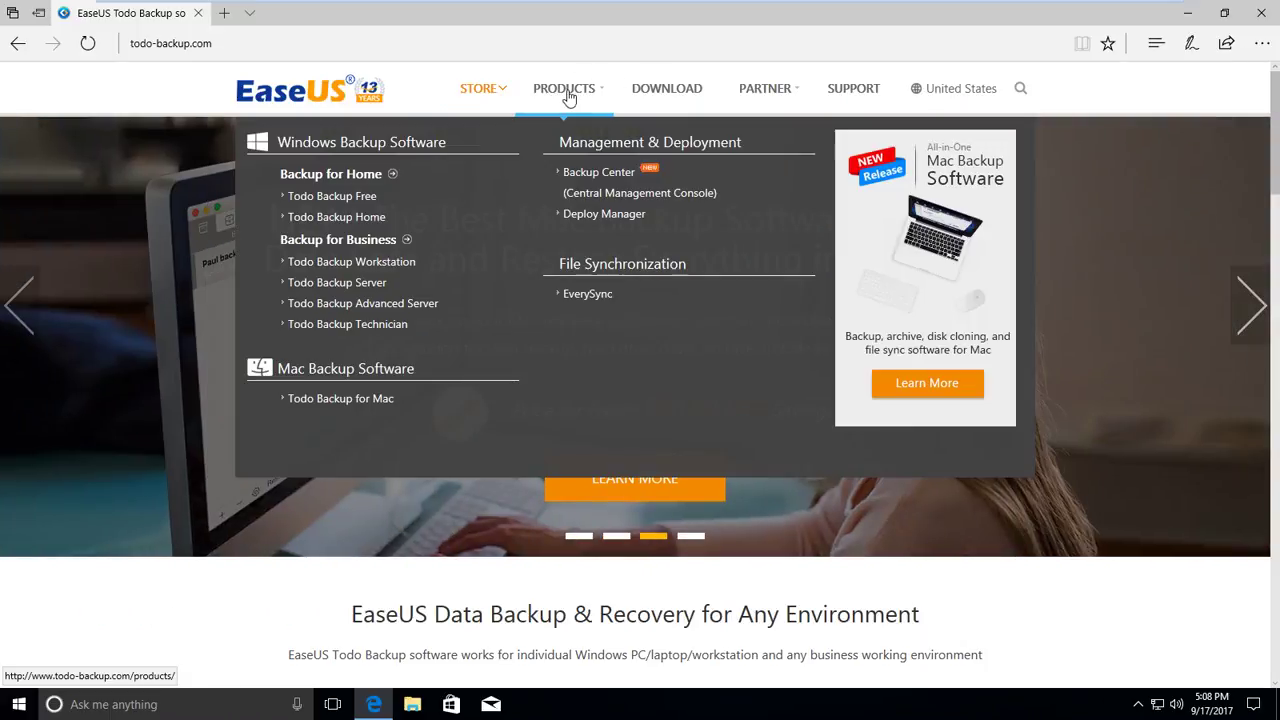
mouse_move(375, 197)
mouse_move(333, 200)
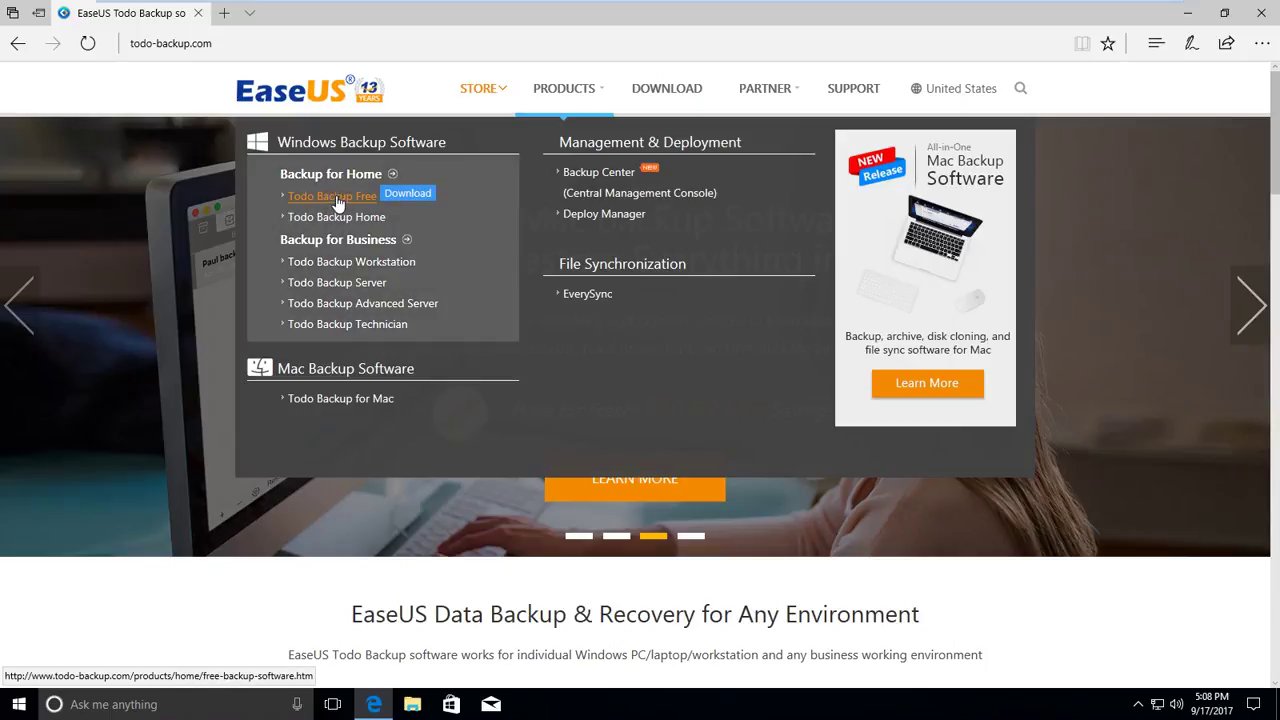
left_click(343, 200)
- Examine the edition comparison of Todo Backup Free, Home and Workstation, including the disk clone and OS migration feature
mouse_move(453, 405)
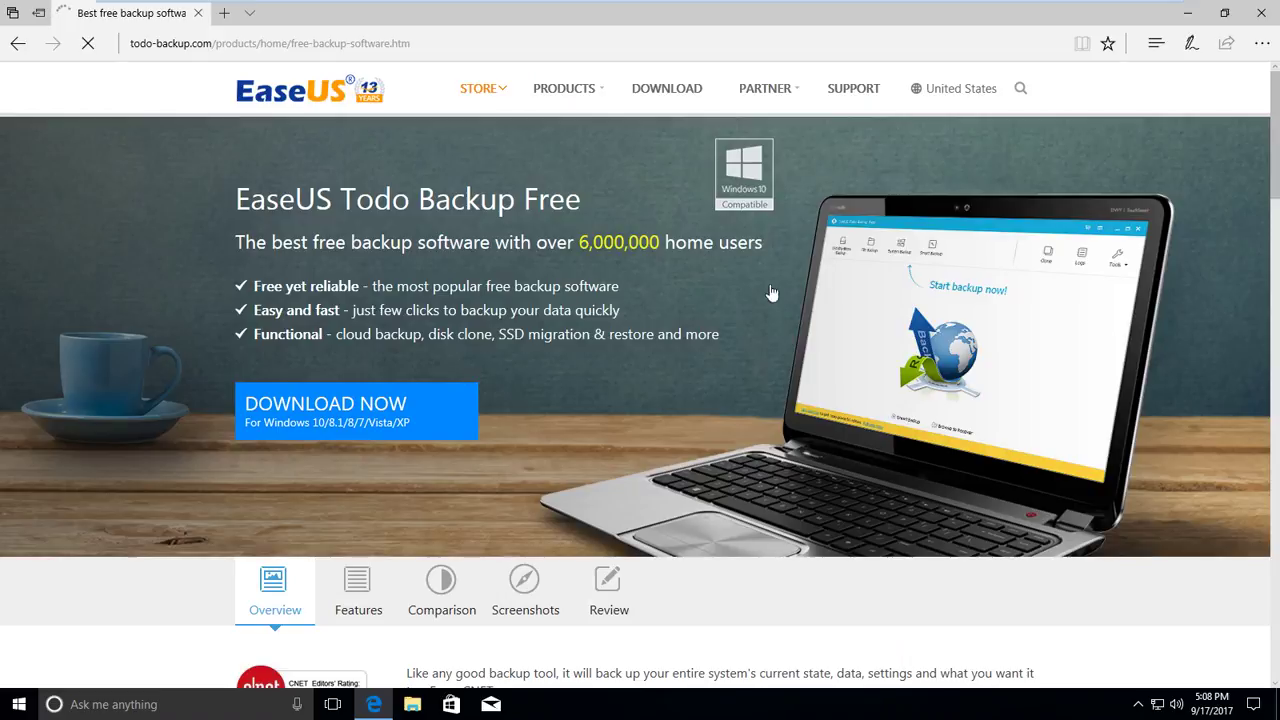
scroll(609, 331, "down", 5)
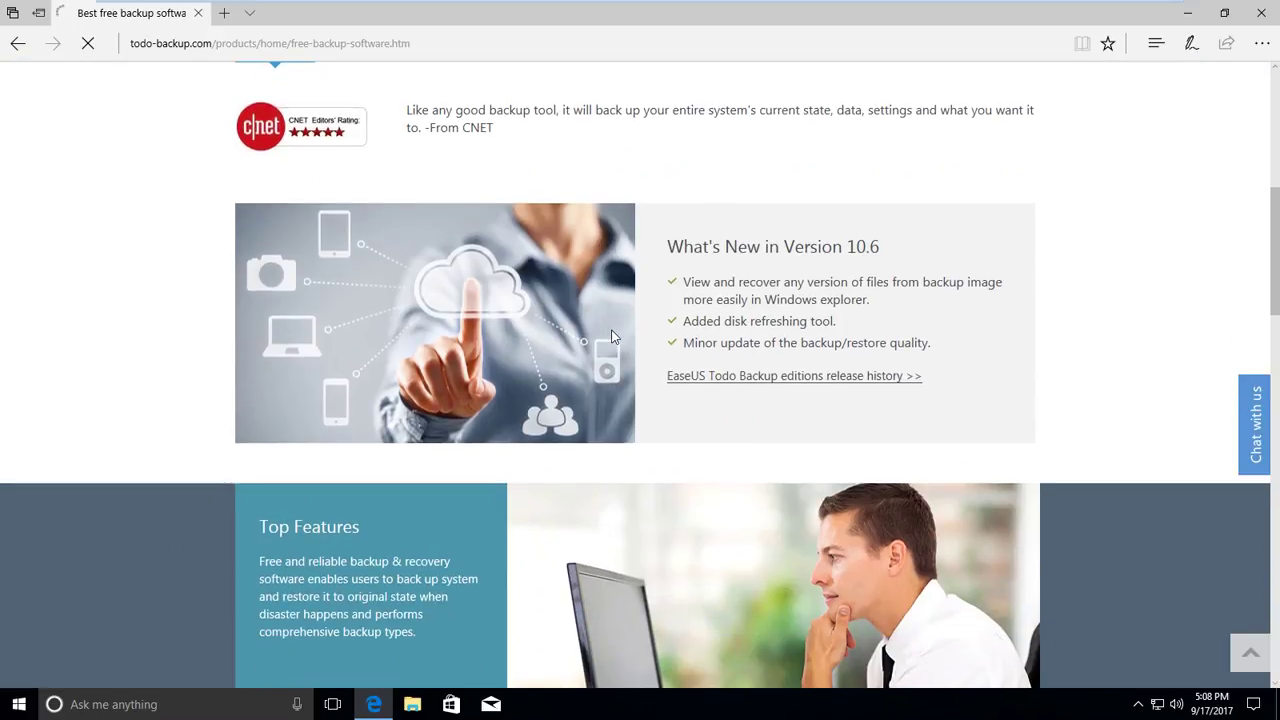
scroll(613, 337, "down", 9)
scroll(717, 257, "down", 4)
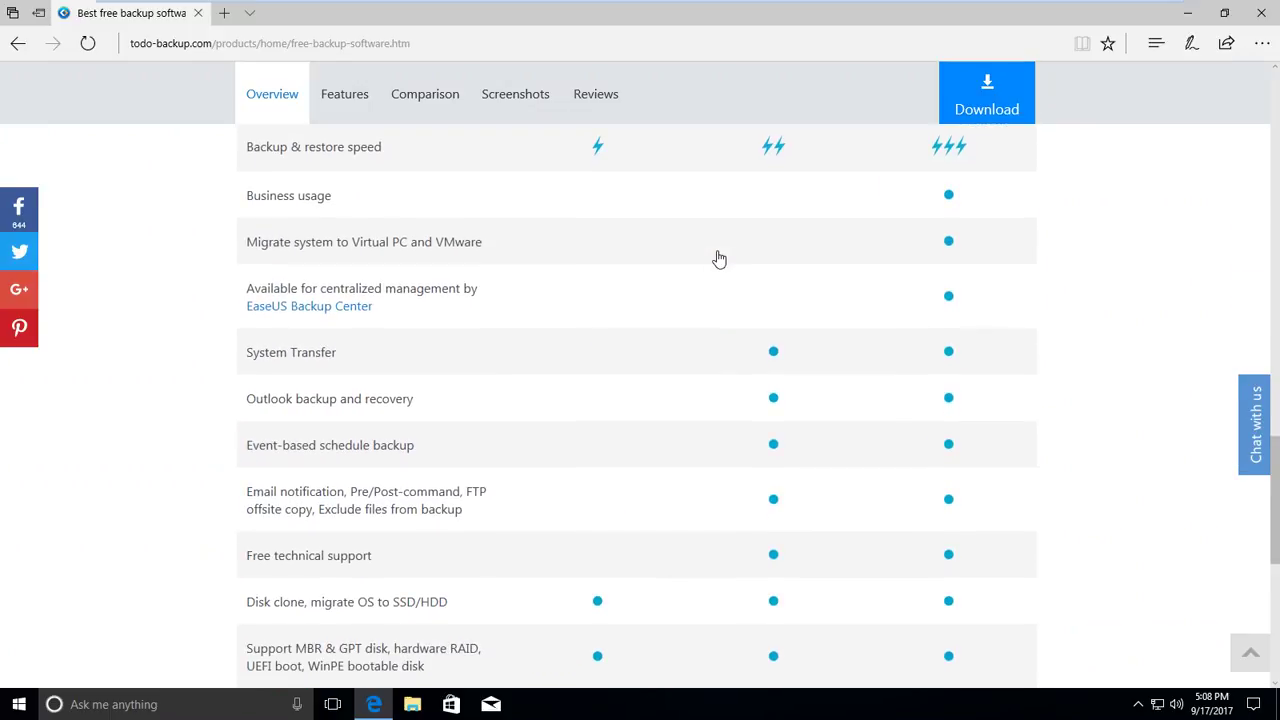
scroll(723, 151, "up", 3)
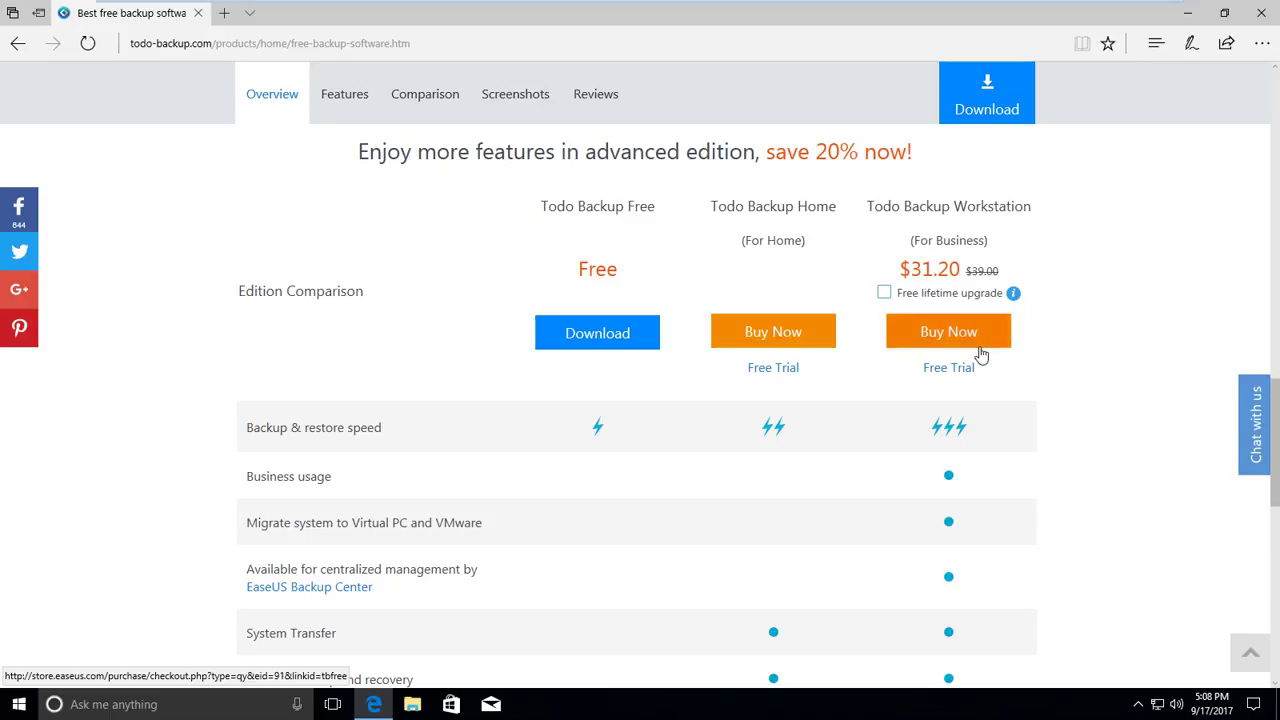
scroll(974, 631, "down", 2)
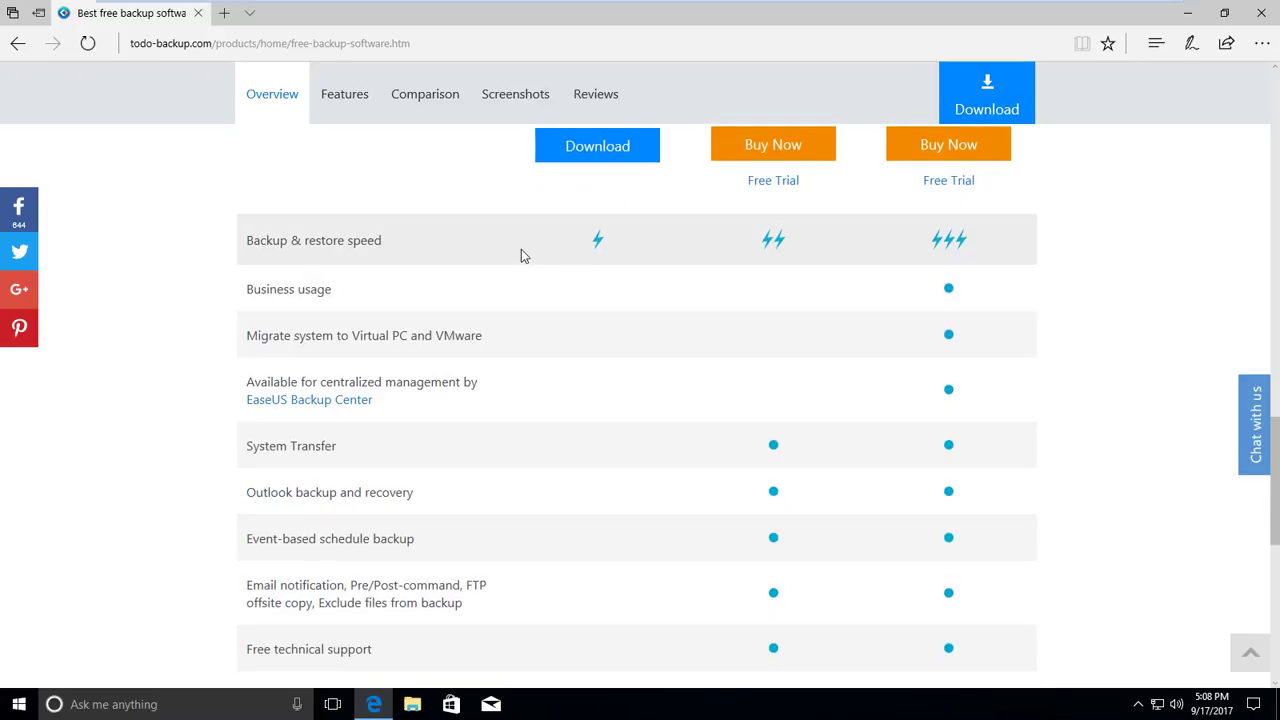
scroll(587, 319, "up", 1)
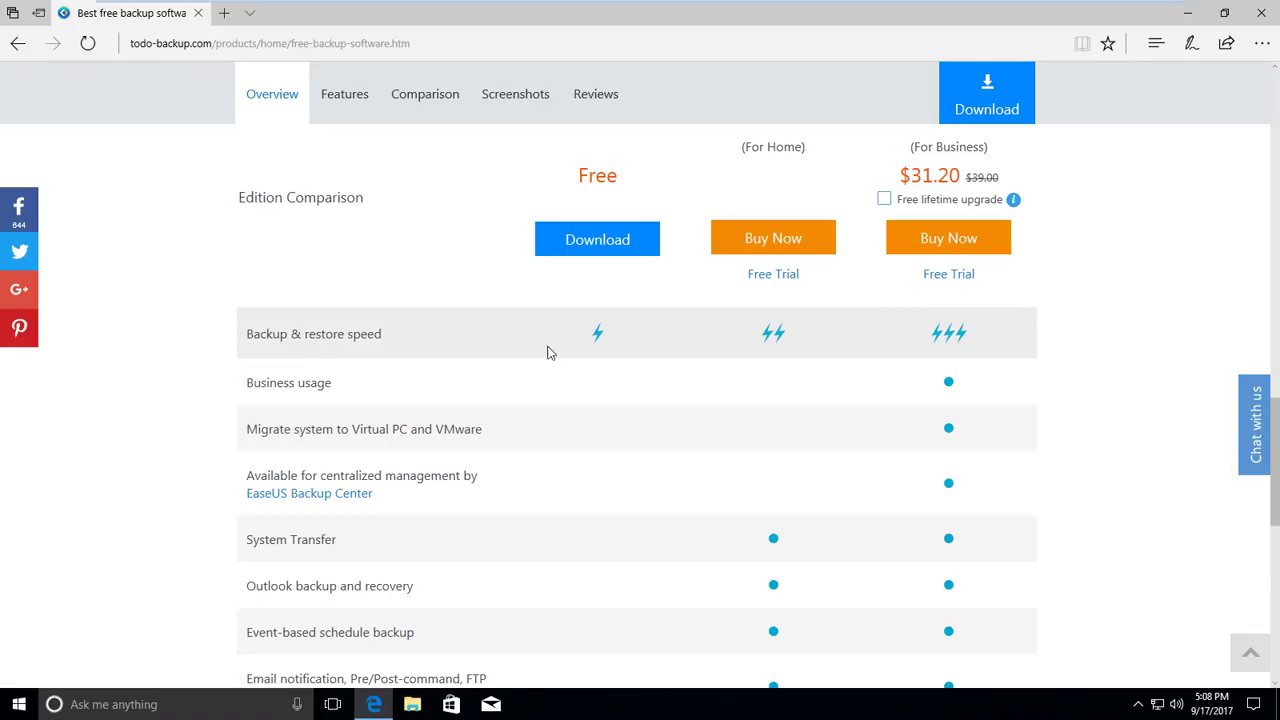
scroll(671, 366, "down", 2)
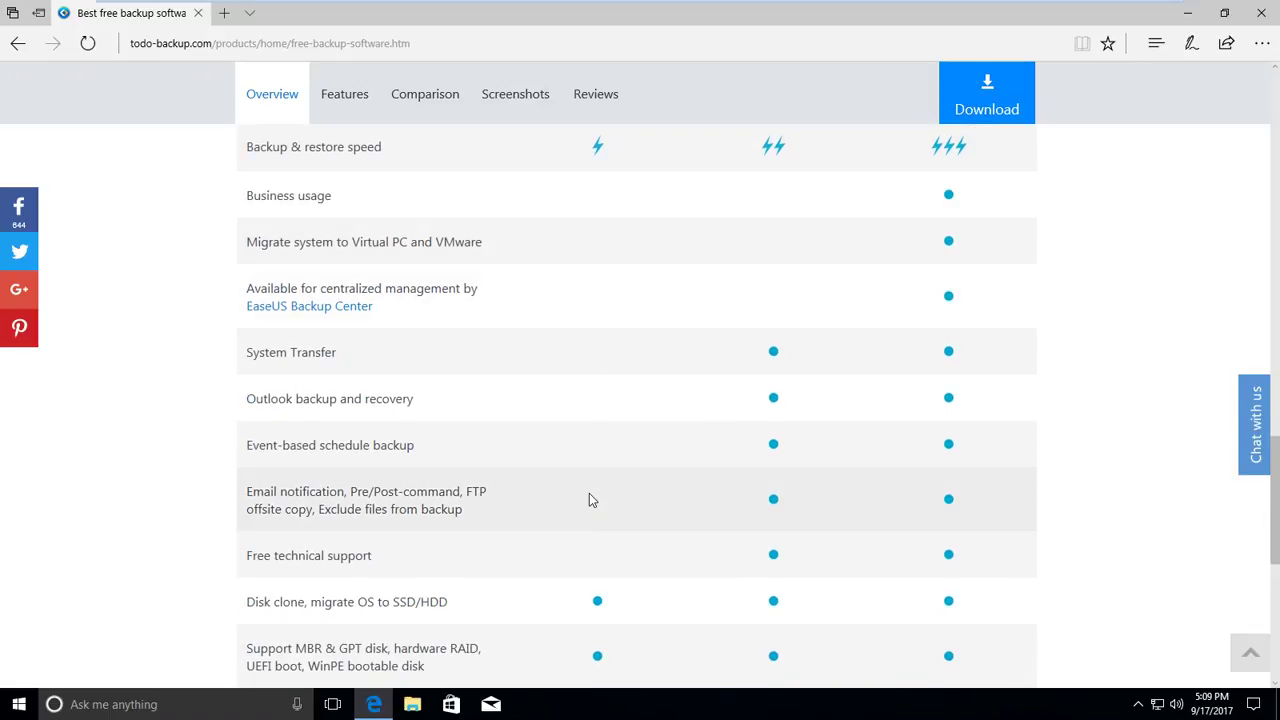
scroll(589, 495, "down", 1)
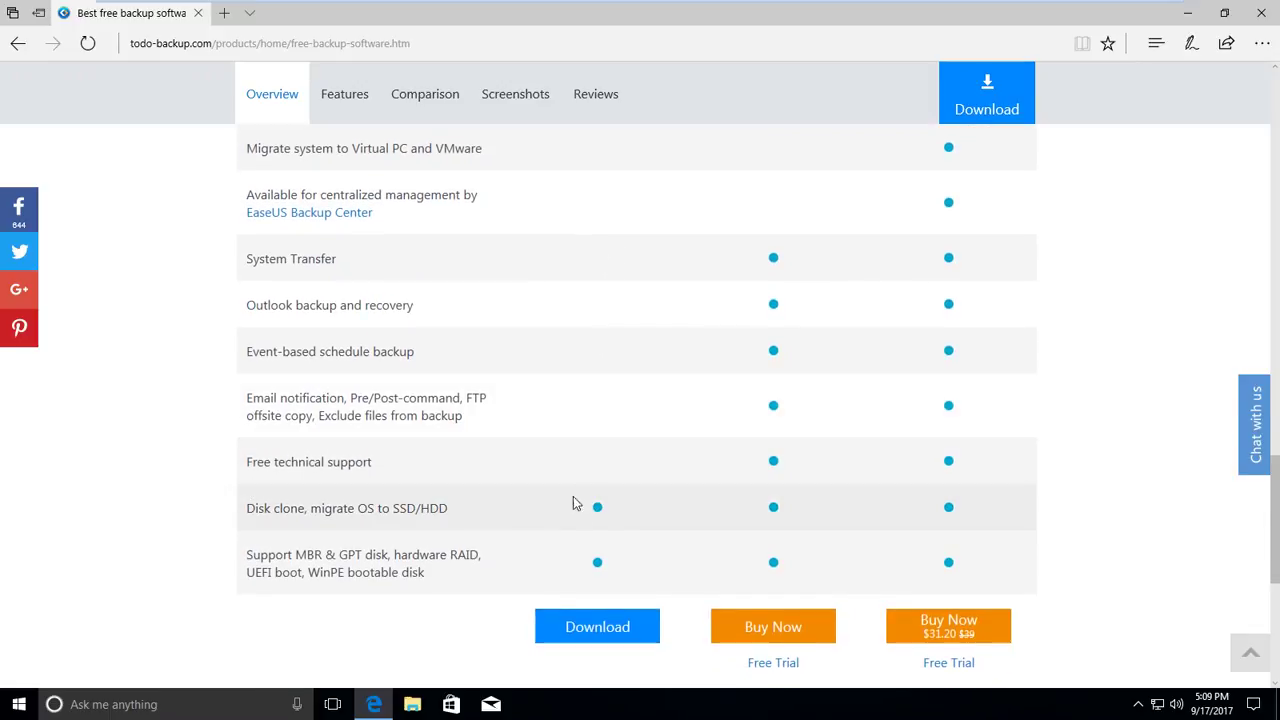
left_click_drag(248, 517, 415, 510)
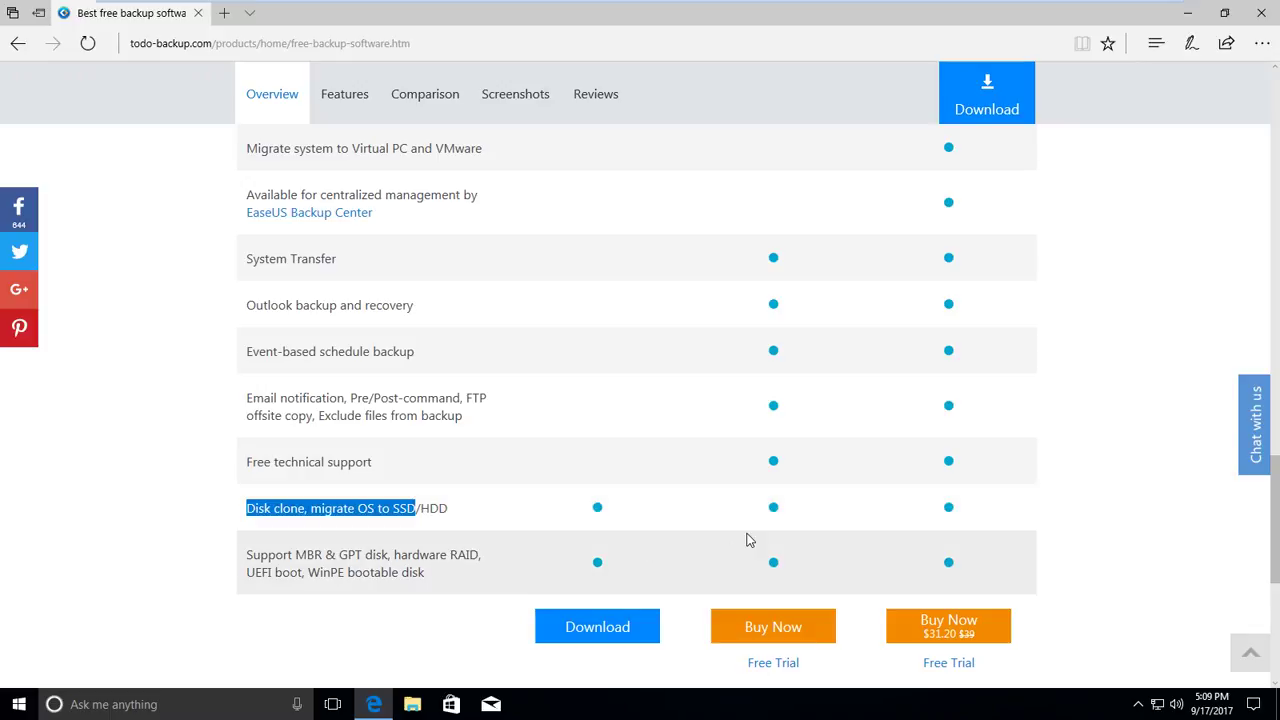
scroll(749, 537, "up", 2)
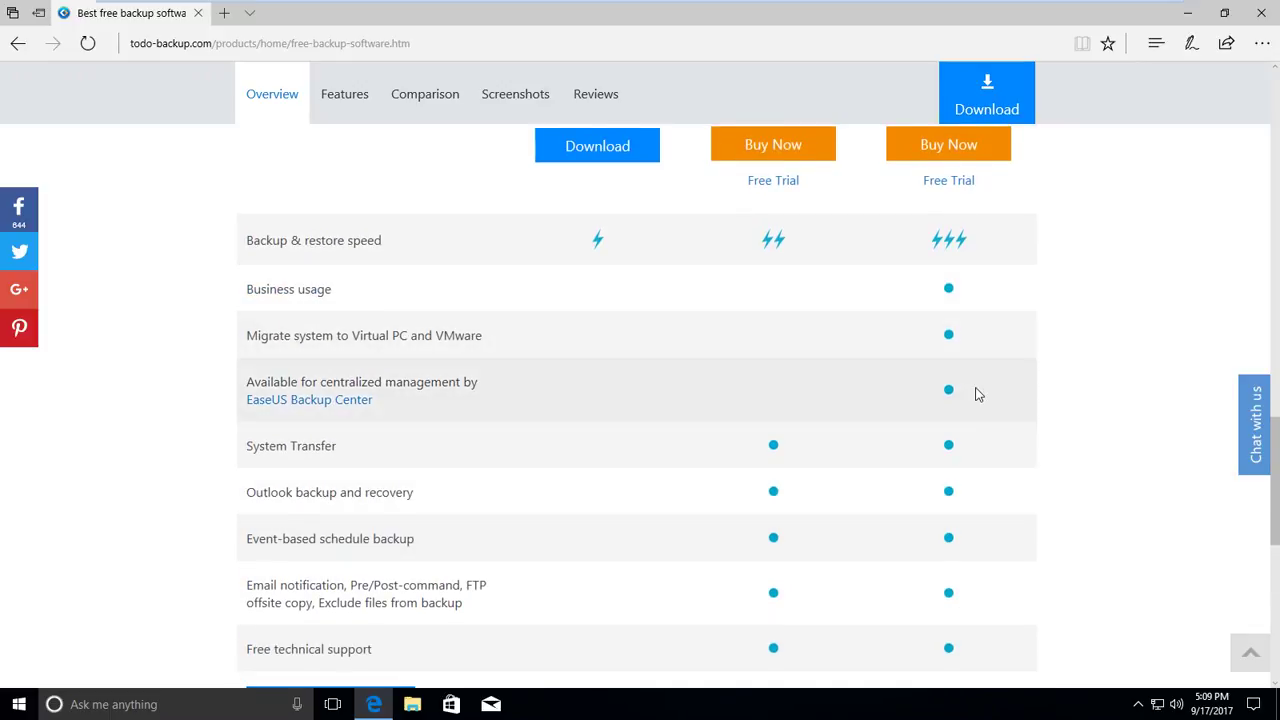
scroll(974, 394, "up", 1)
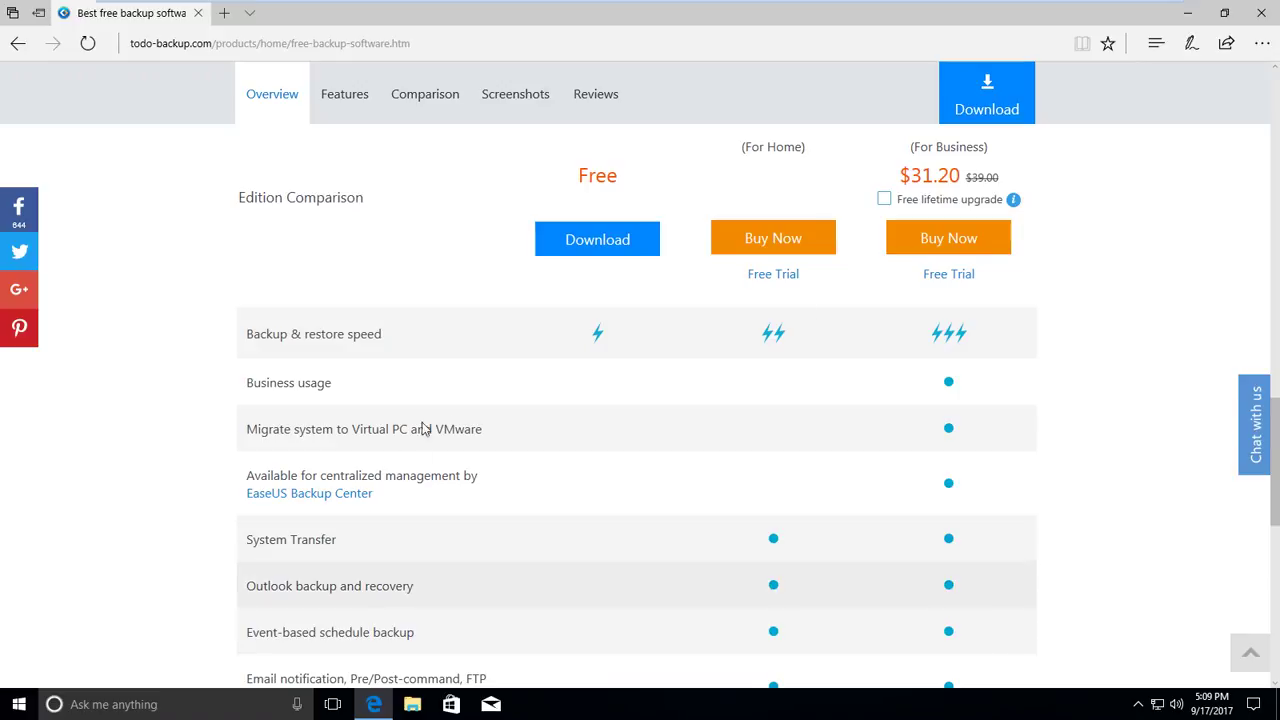
scroll(548, 535, "down", 1)
scroll(548, 535, "down", 3)
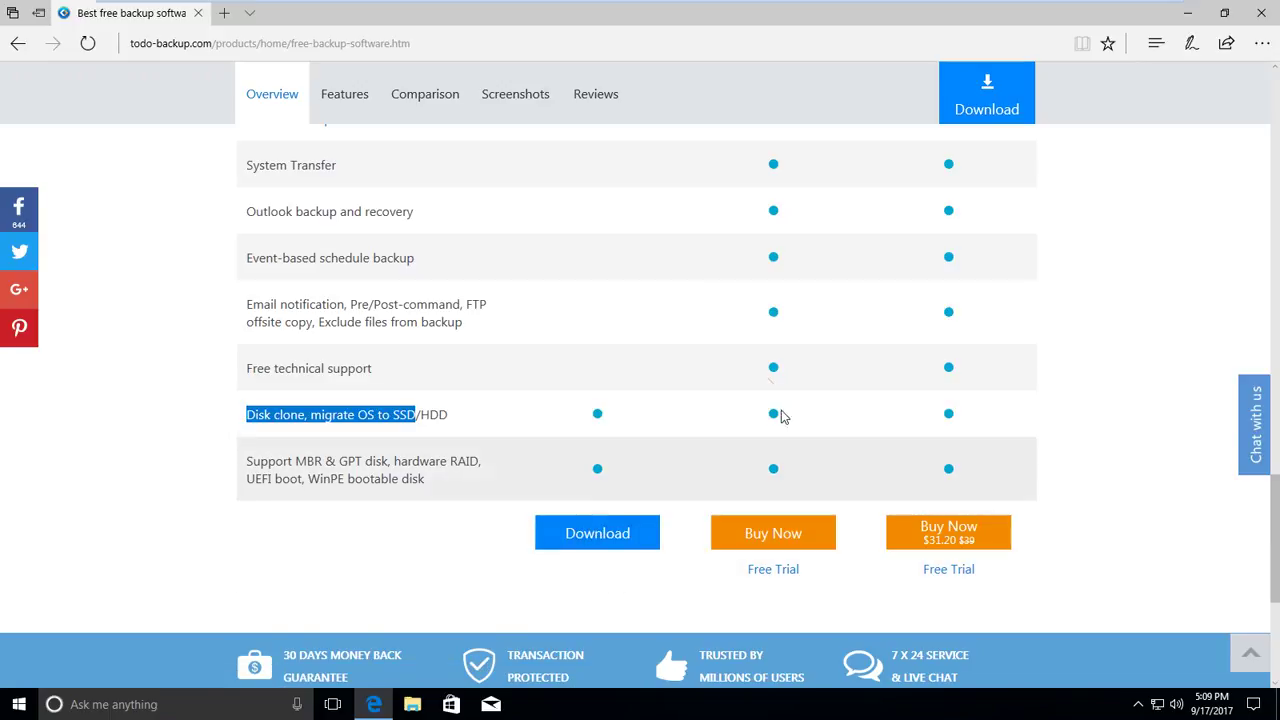
- View the download form for Todo Backup Free, dismiss it without submitting and close the browser
left_click(592, 536)
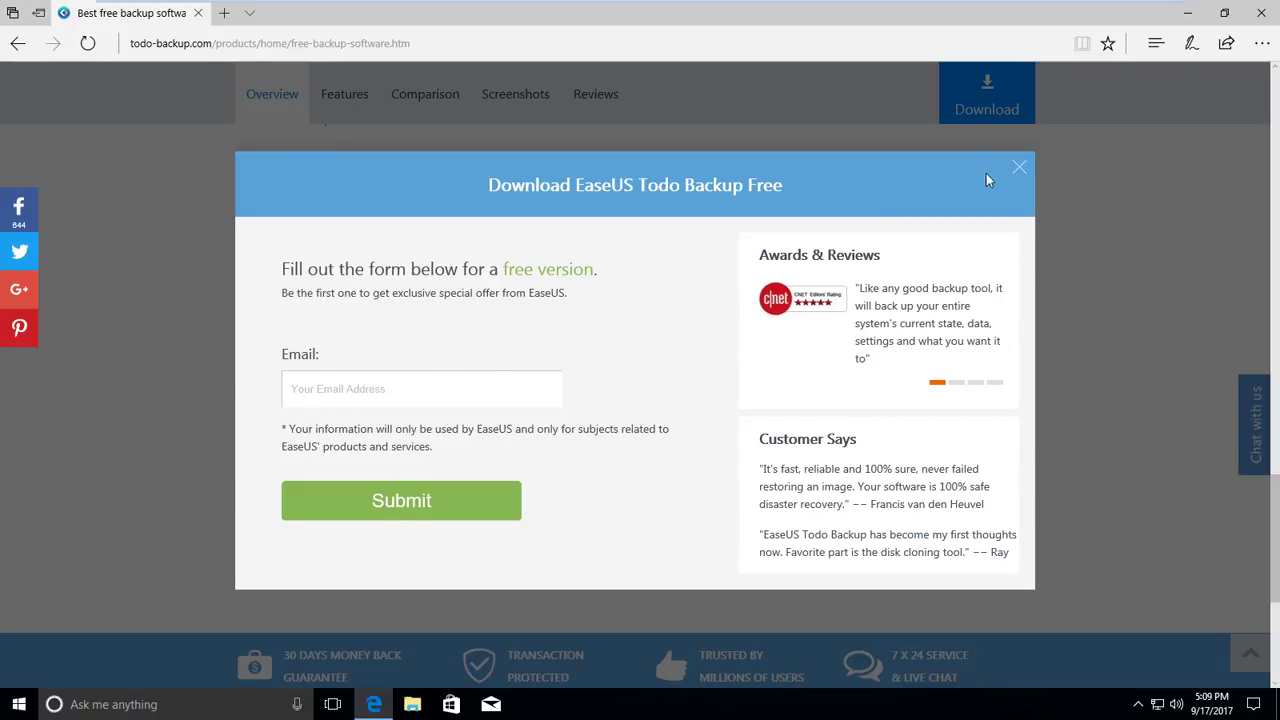
left_click(1019, 167)
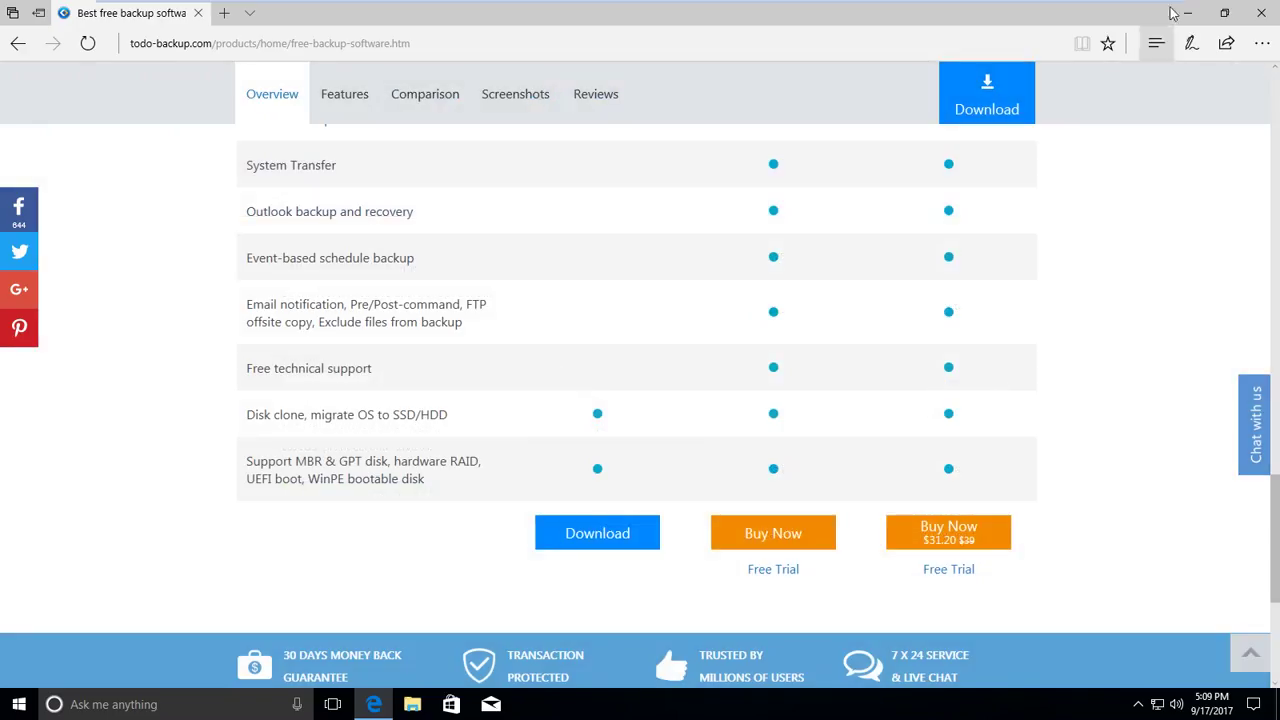
left_click(1272, 16)
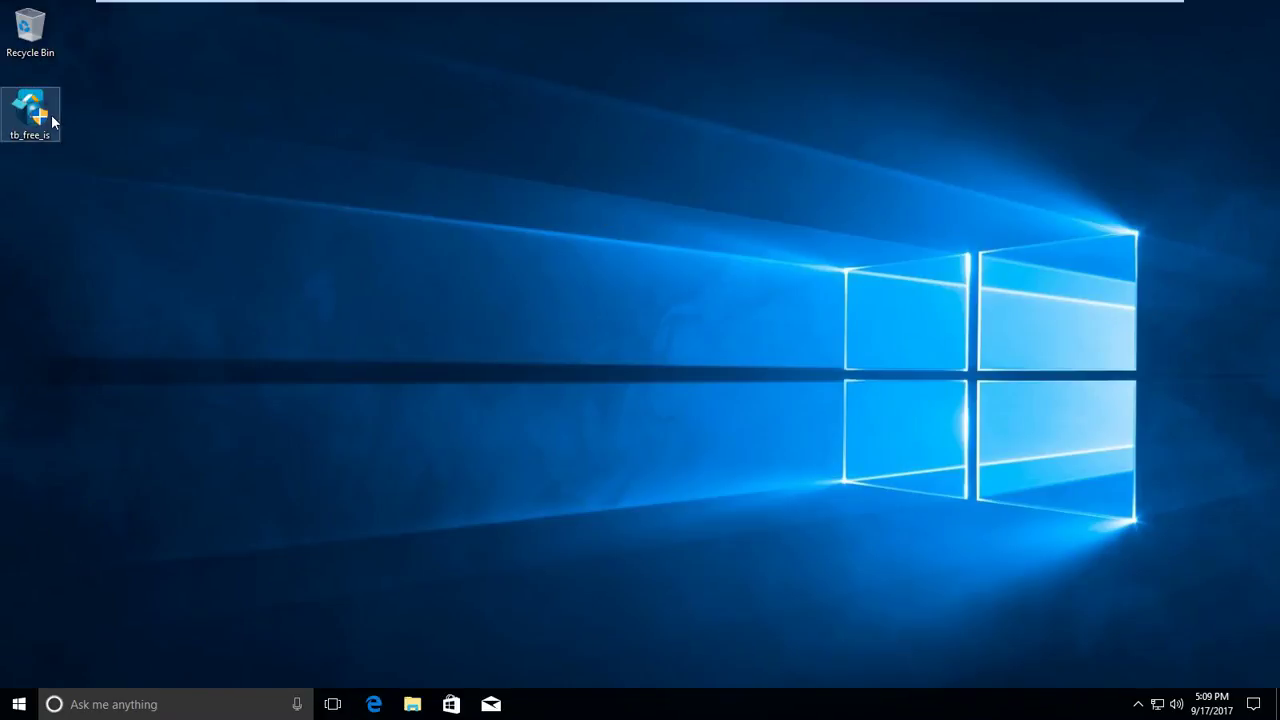
- Launch the tb_free_is installer from the desktop, allow it to run and choose English as the setup language
double_click(30, 115)
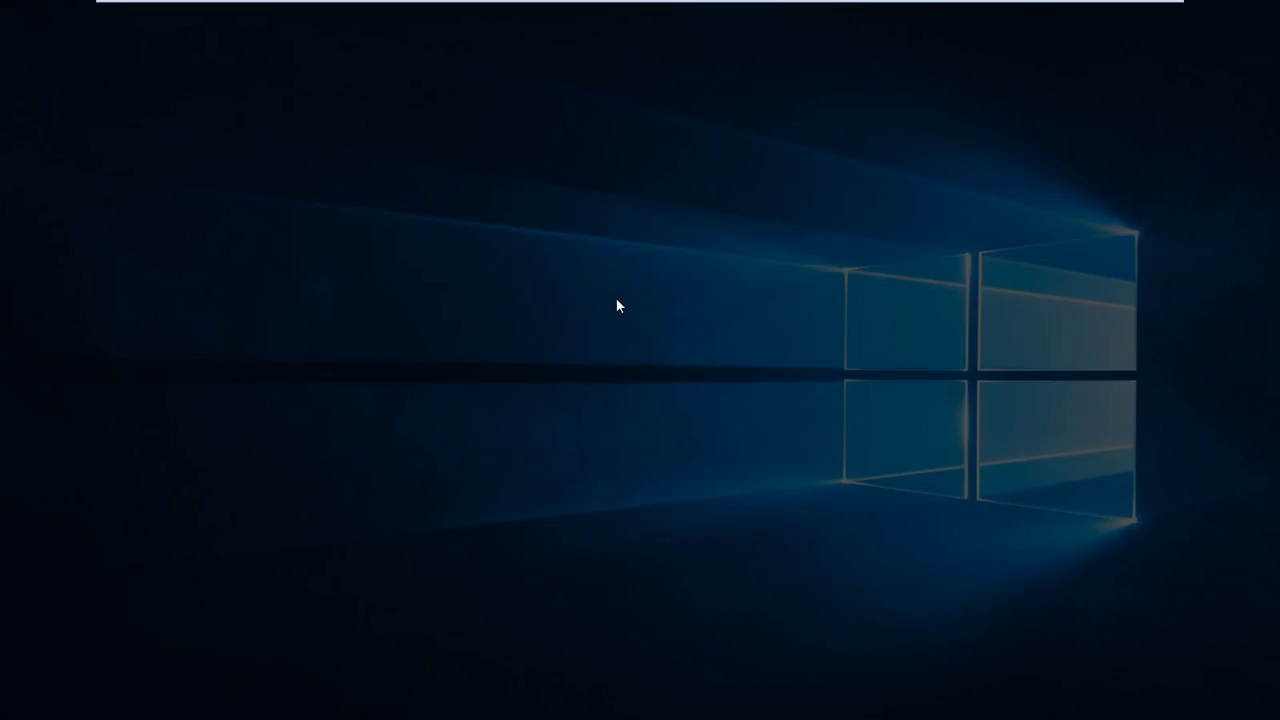
left_click(556, 471)
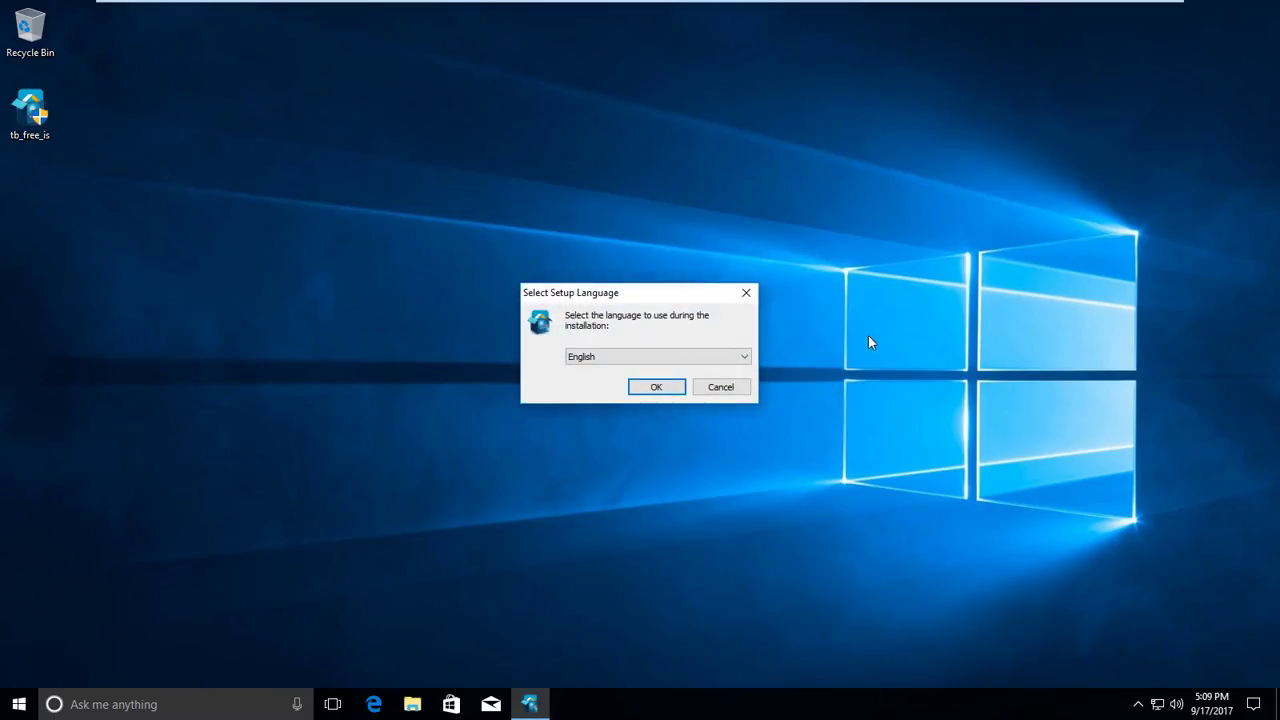
left_click(652, 386)
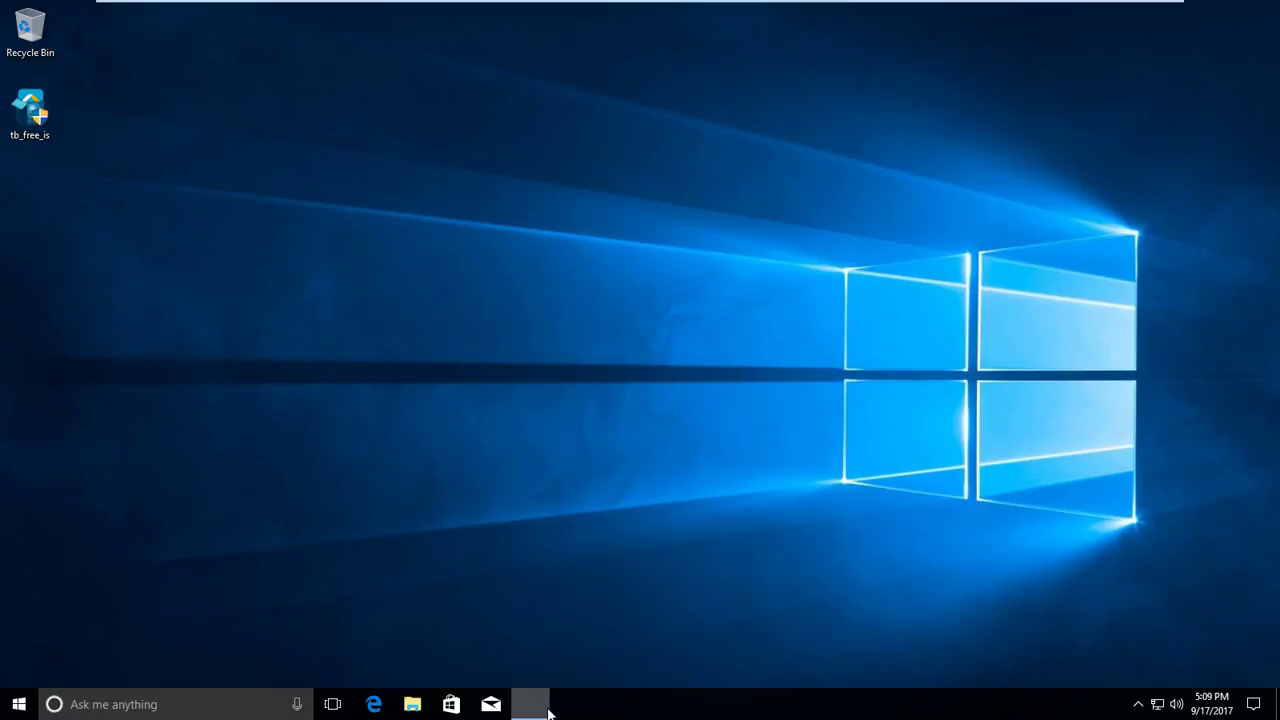
mouse_move(545, 710)
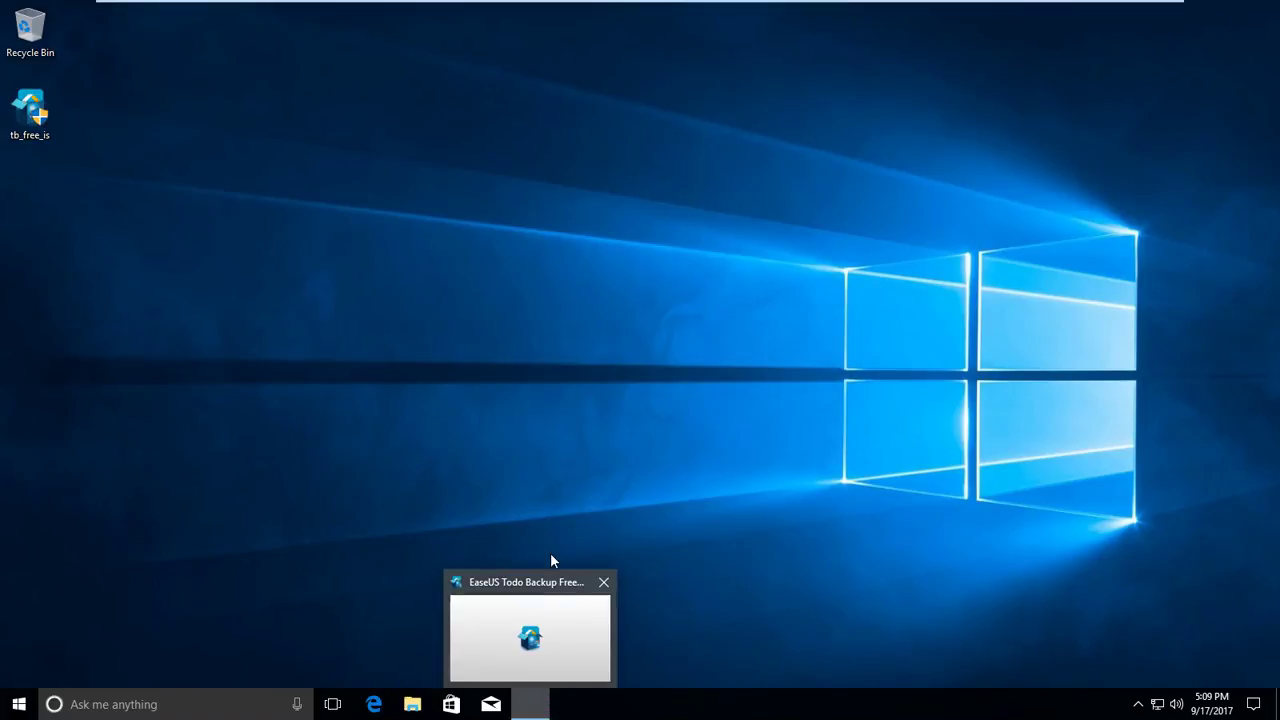
- Bring up the setup wizard, continue with the Free edition and accept the license agreement
left_click(527, 708)
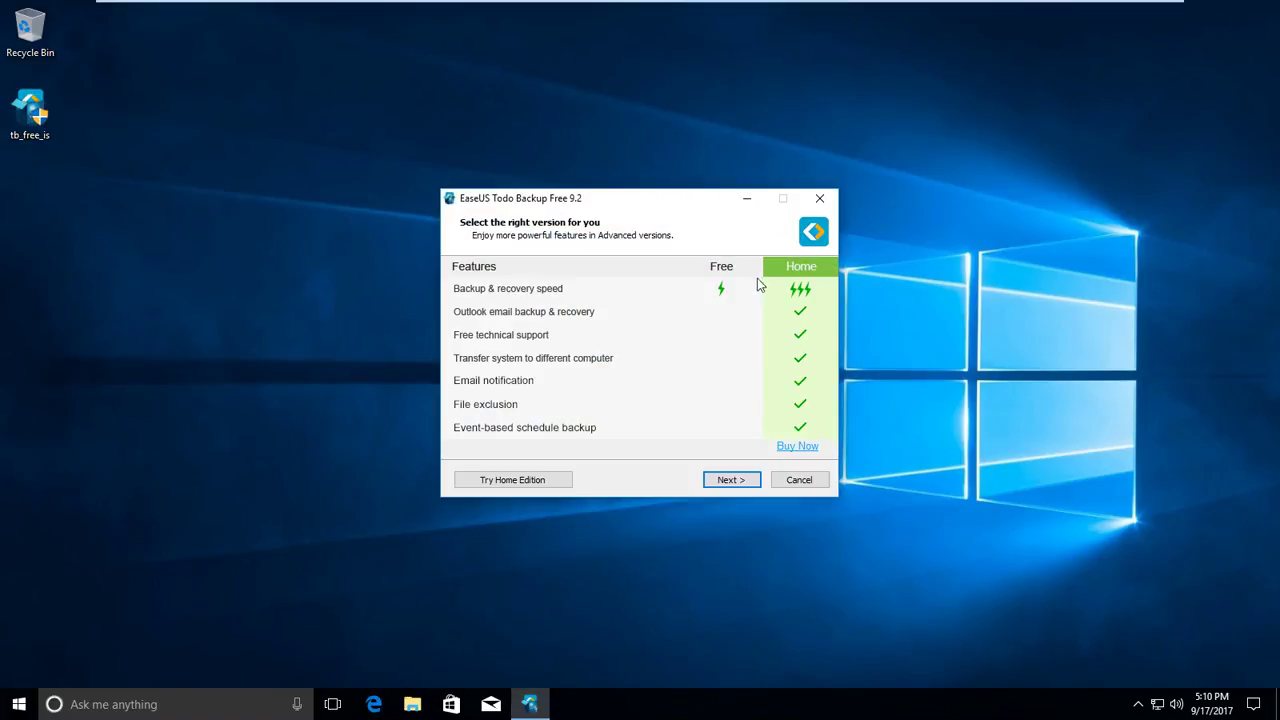
left_click(727, 480)
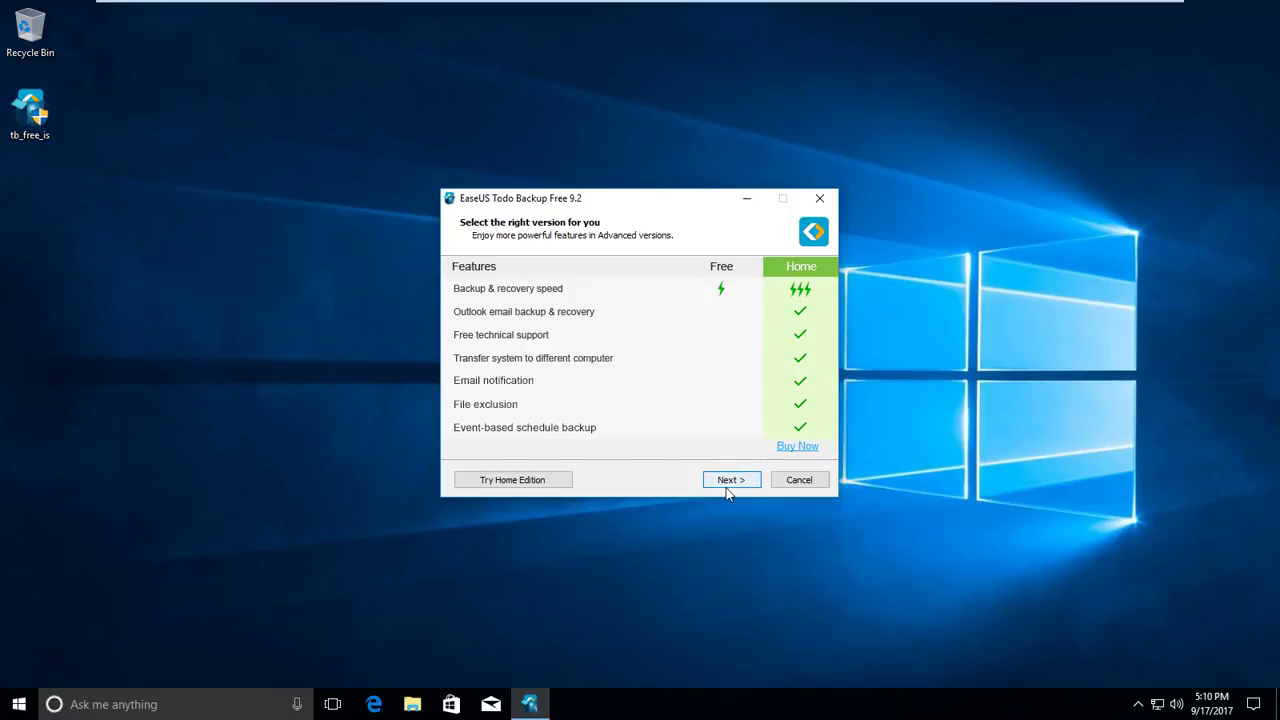
left_click(727, 480)
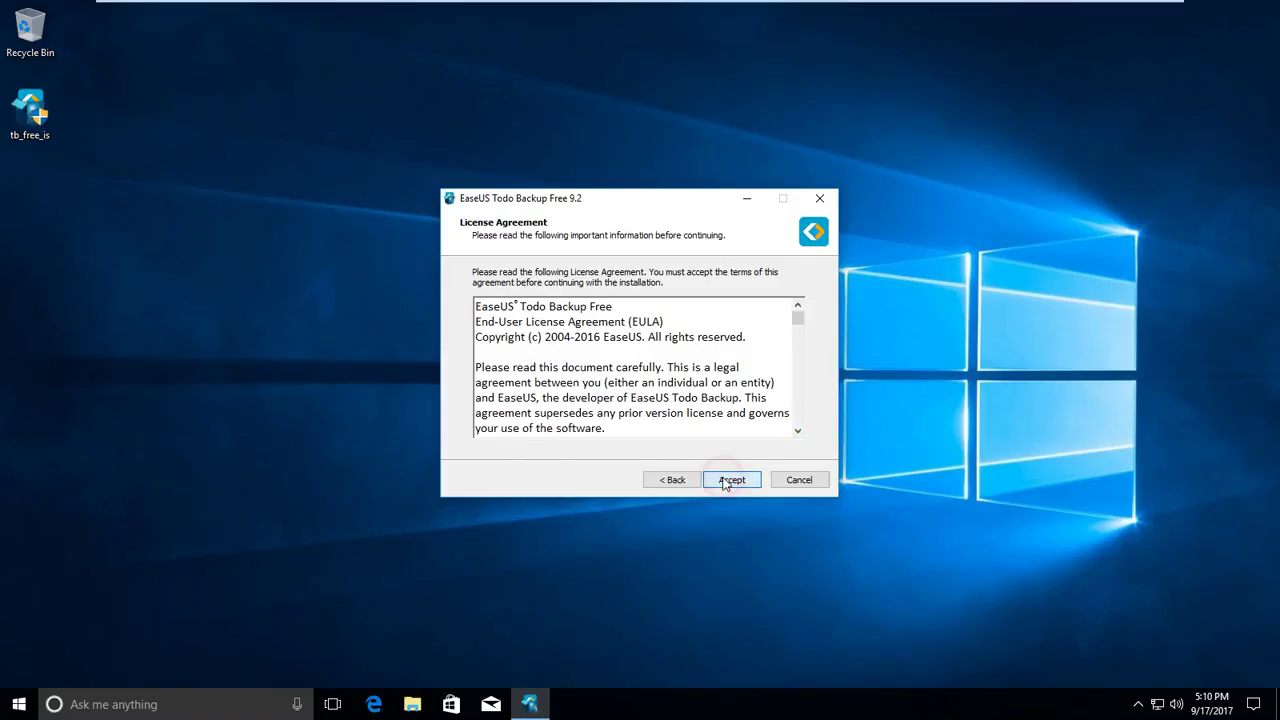
left_click(727, 481)
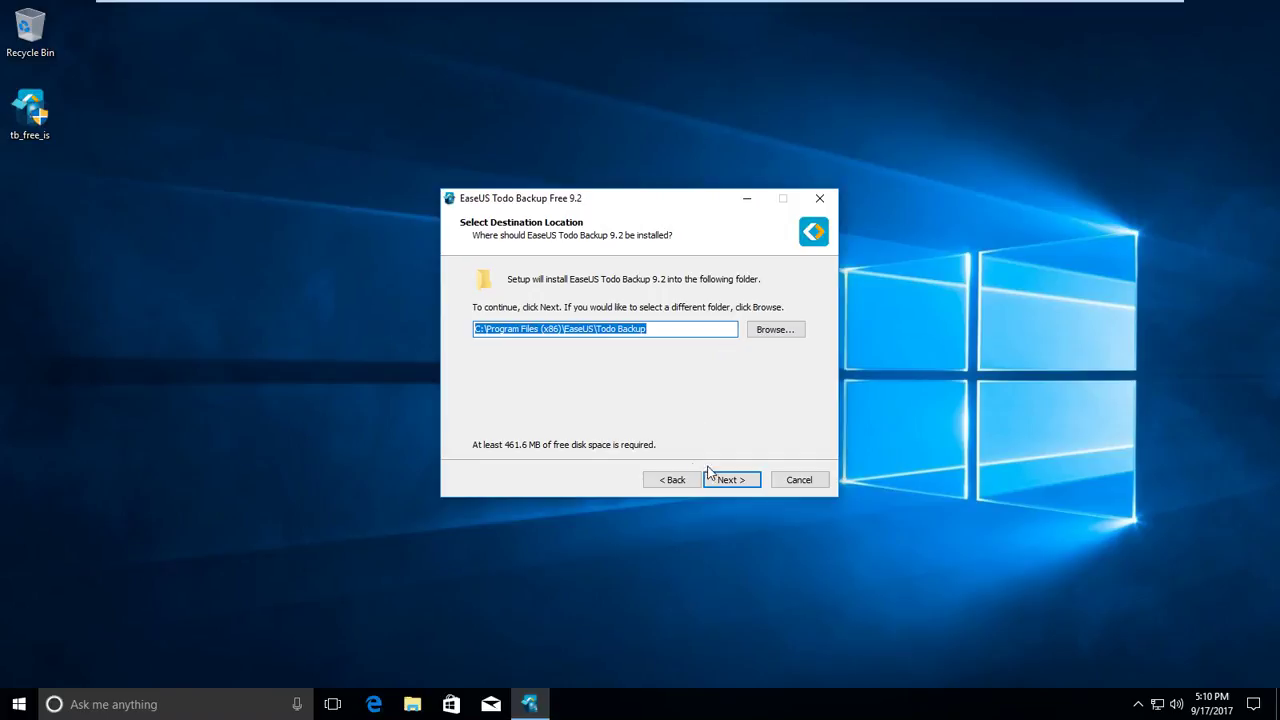
- Accept the default install folder, additional tasks and C:\My Backups as the backup storage folder
left_click(735, 480)
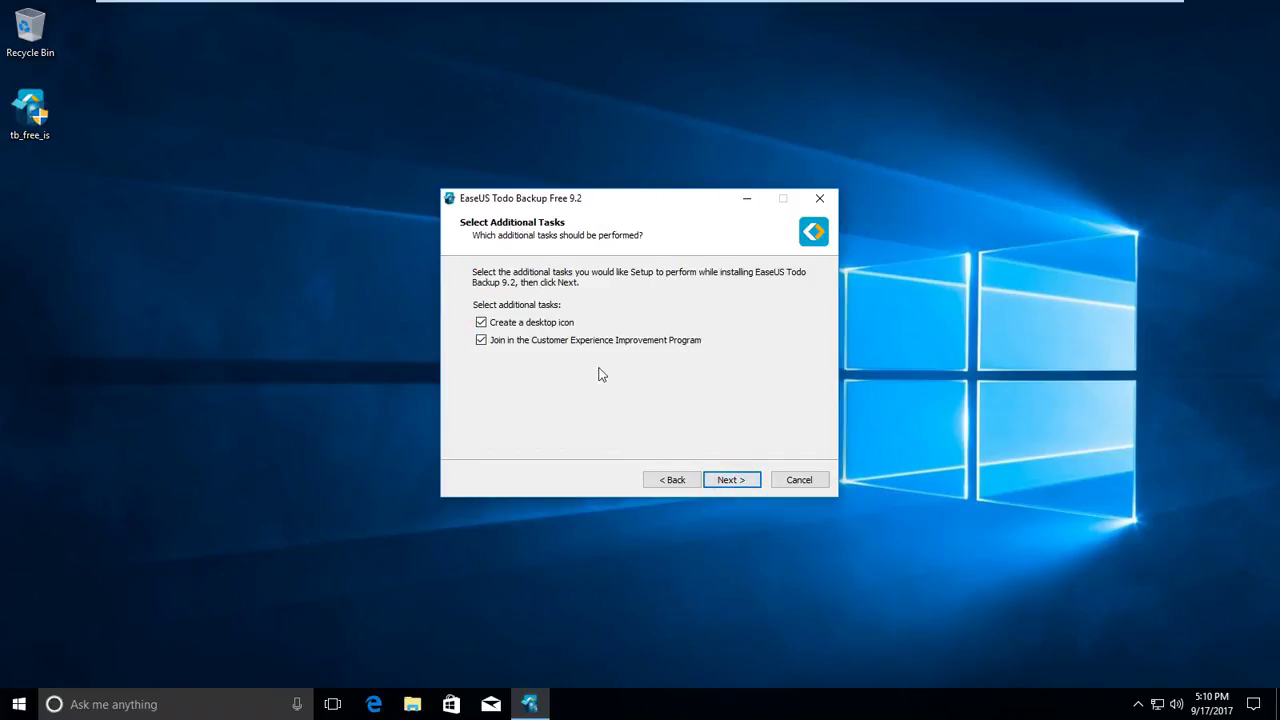
left_click(717, 482)
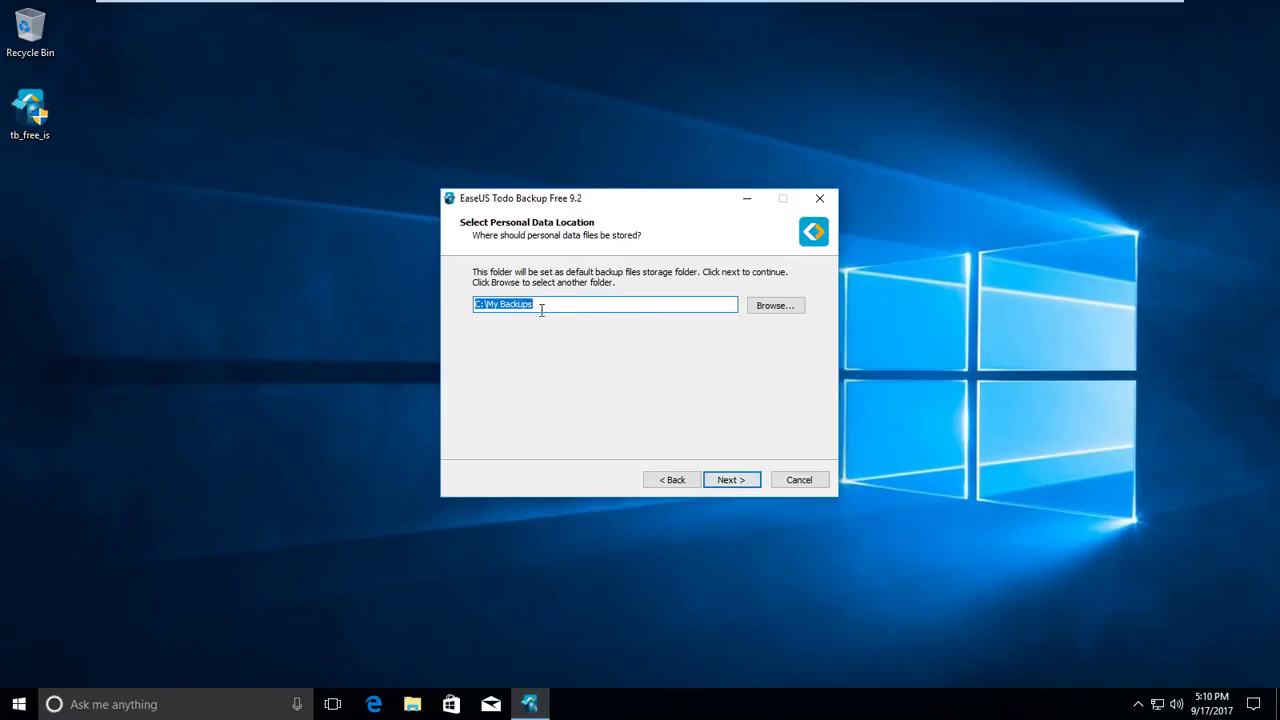
left_click(734, 480)
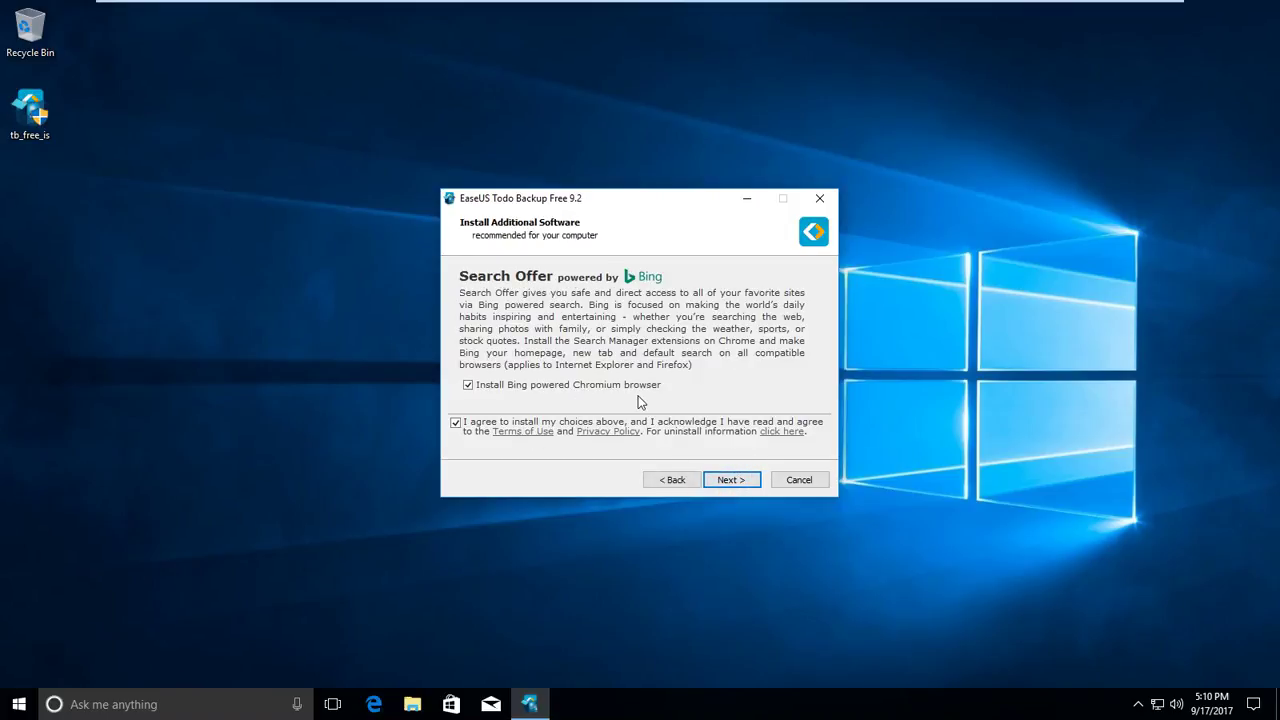
- Decline the Bing powered Chromium browser offer and start the installation
left_click(570, 392)
left_click(469, 385)
left_click(731, 480)
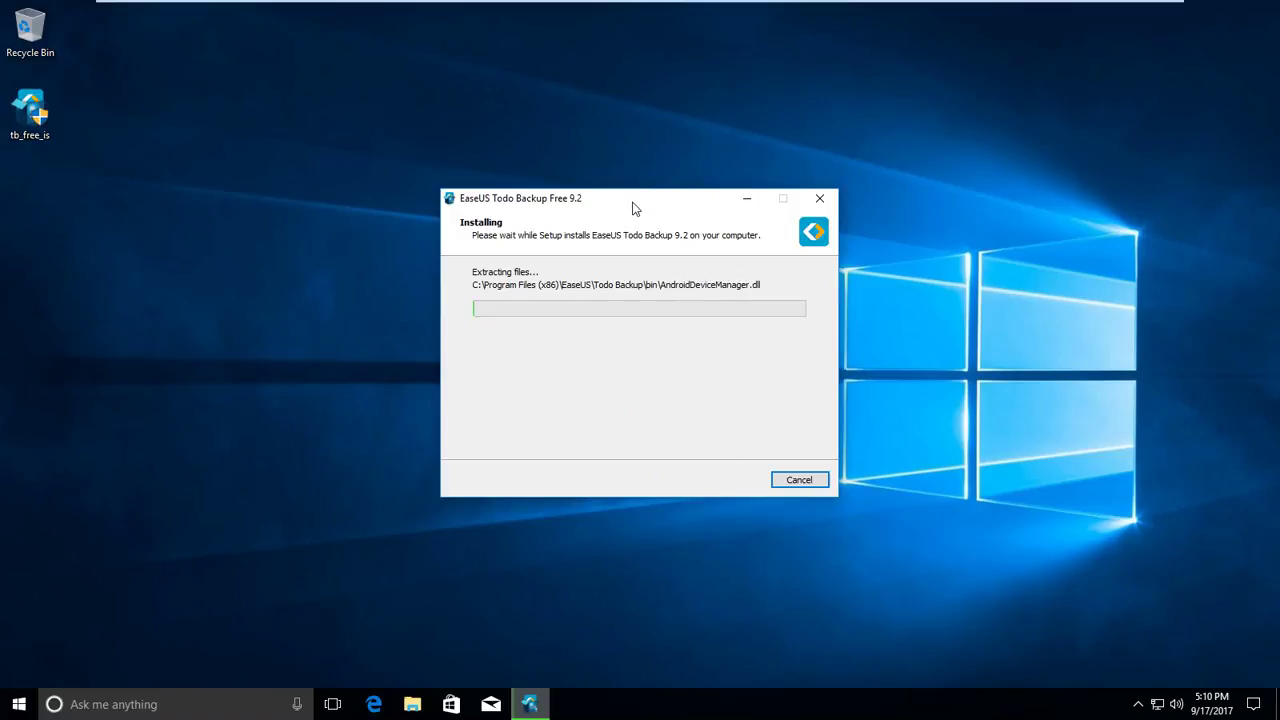
left_click_drag(633, 204, 568, 112)
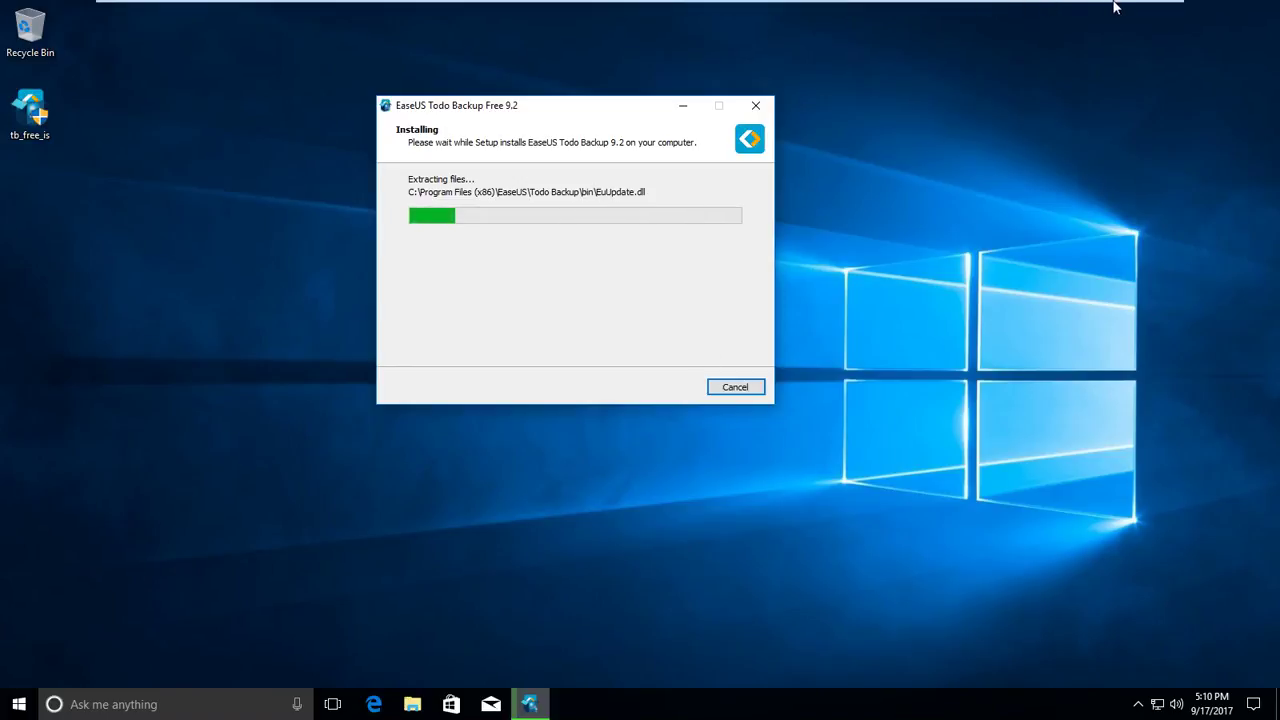
left_click(1145, 13)
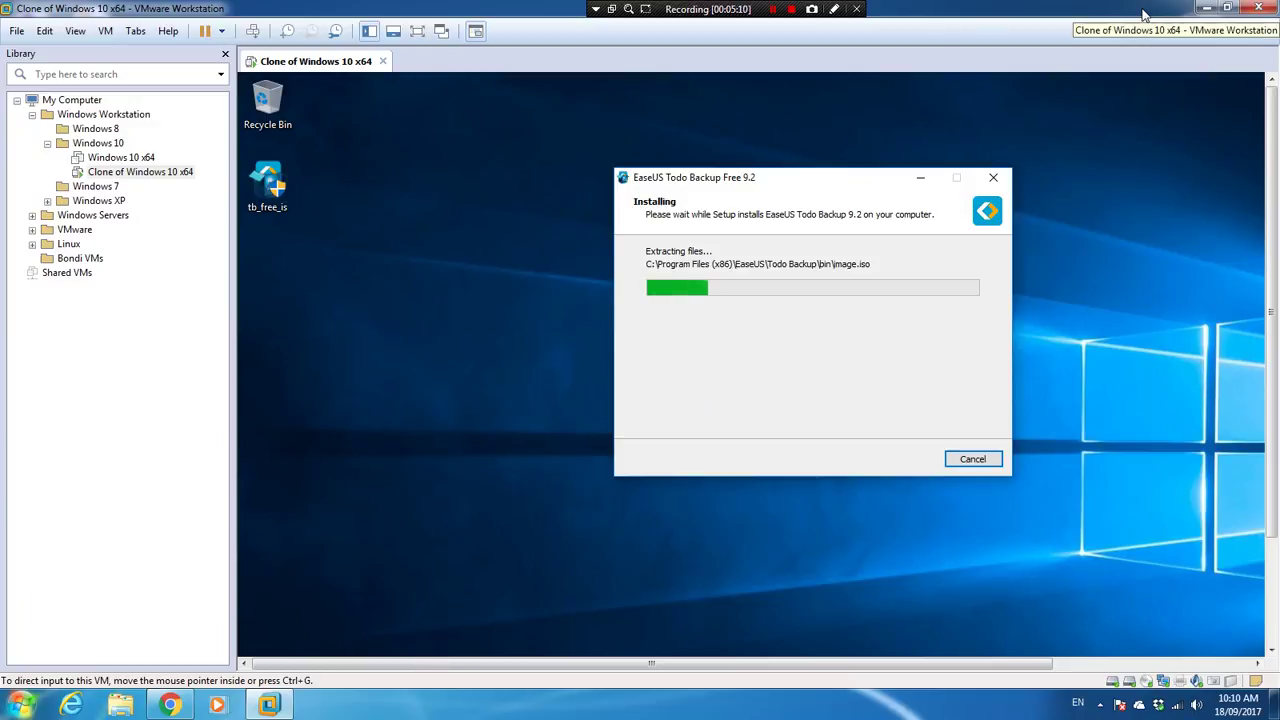
left_click(417, 33)
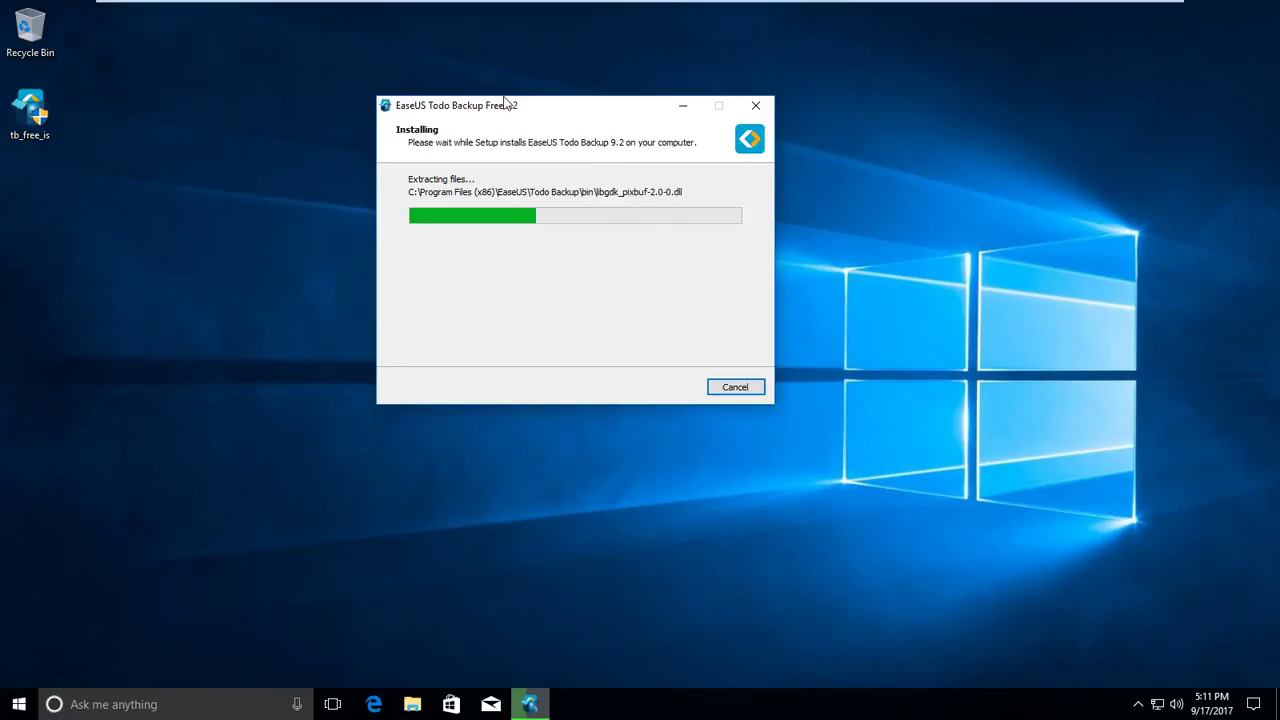
left_click_drag(505, 103, 563, 115)
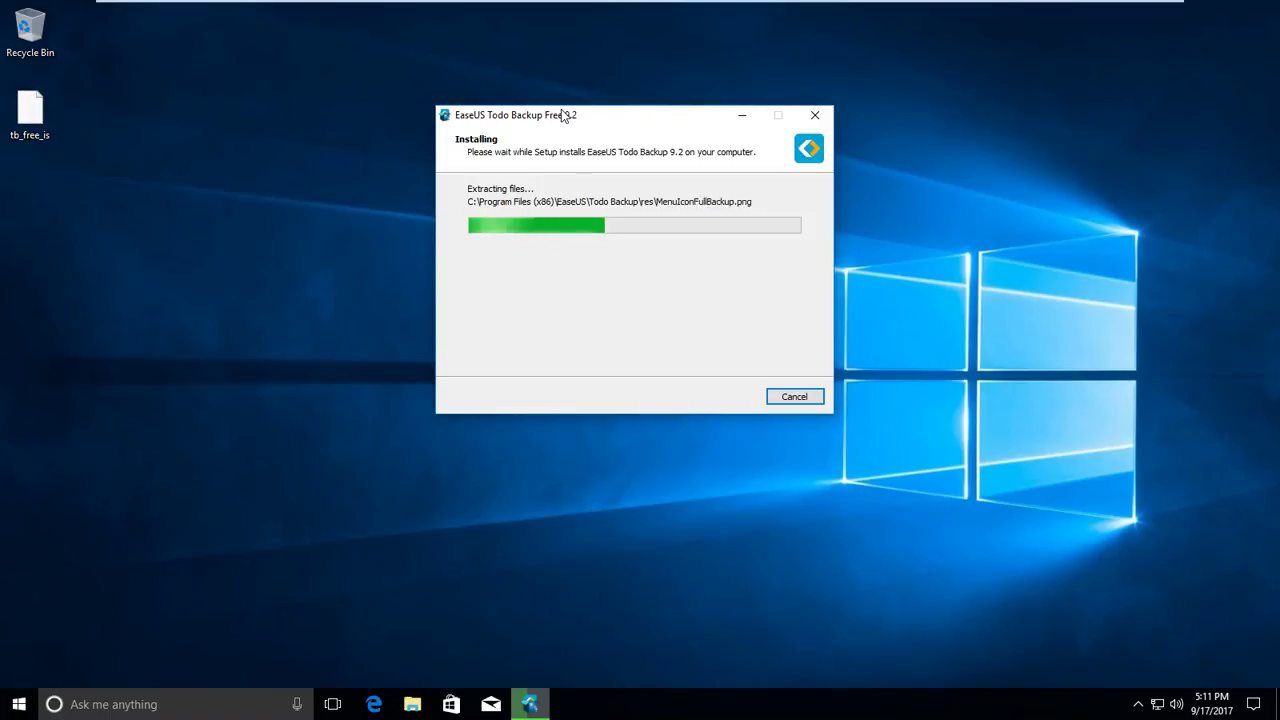
left_click_drag(563, 117, 536, 103)
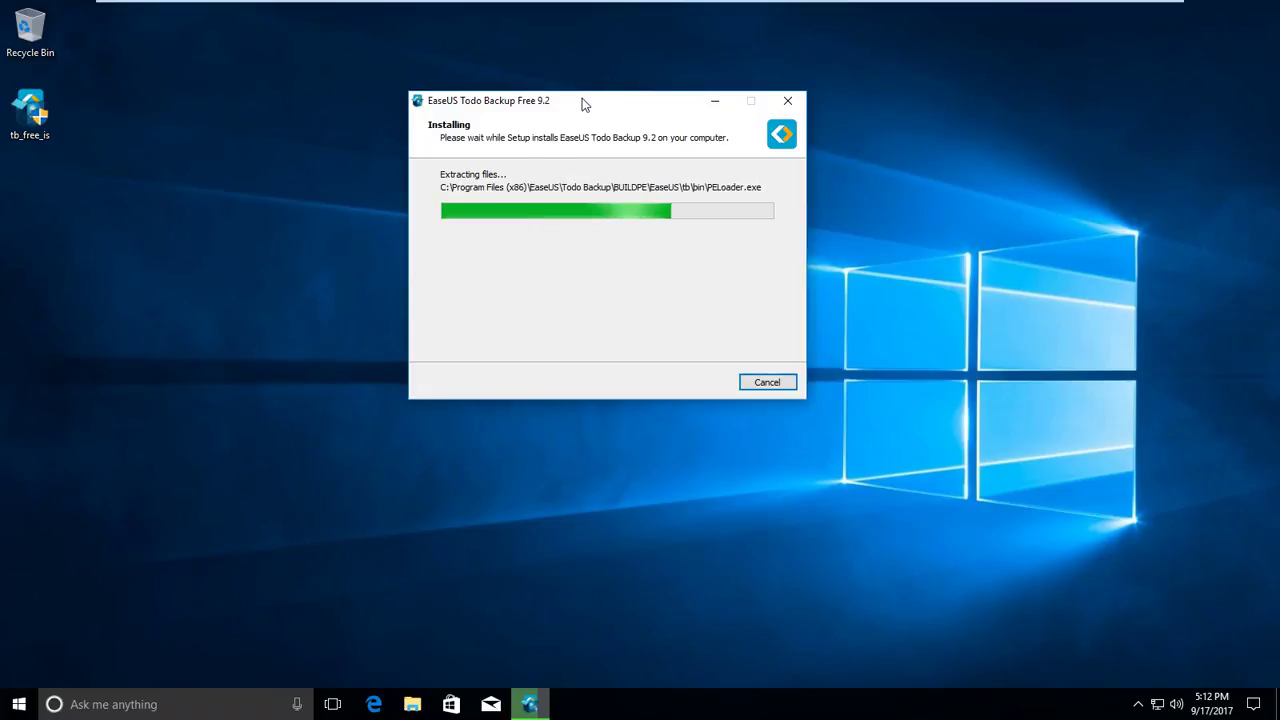
left_click_drag(581, 98, 549, 97)
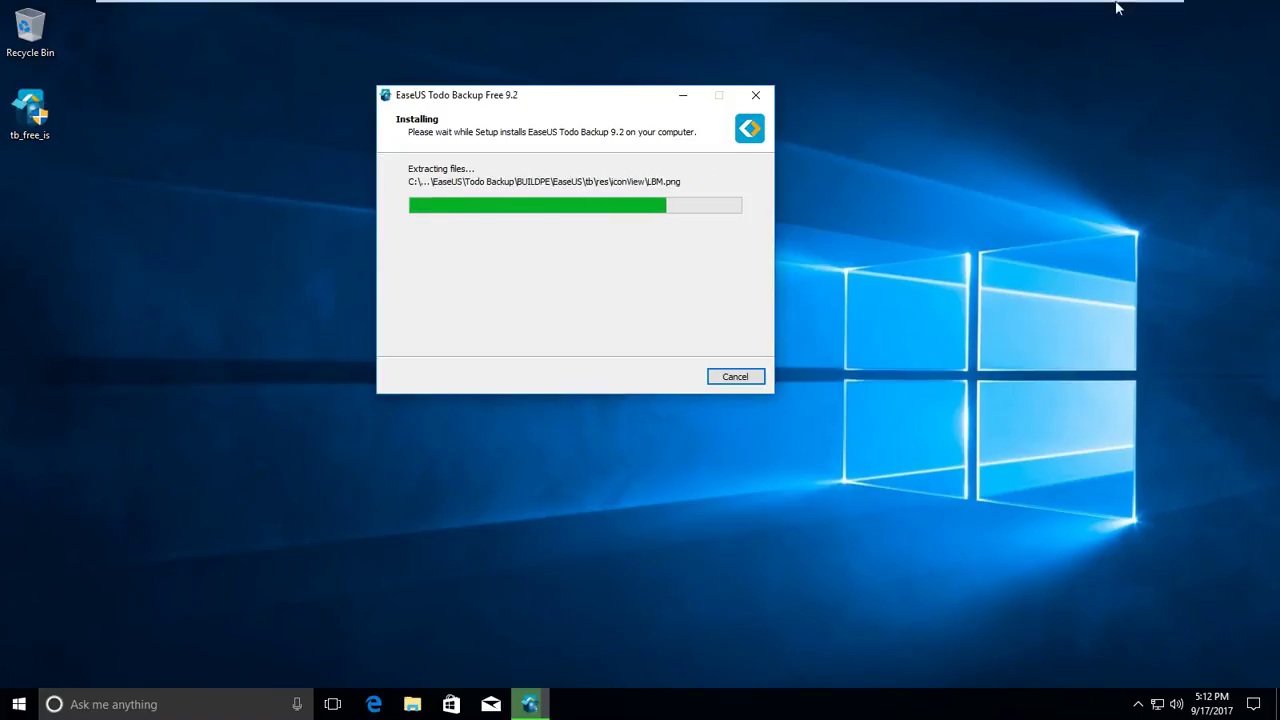
mouse_move(1123, 8)
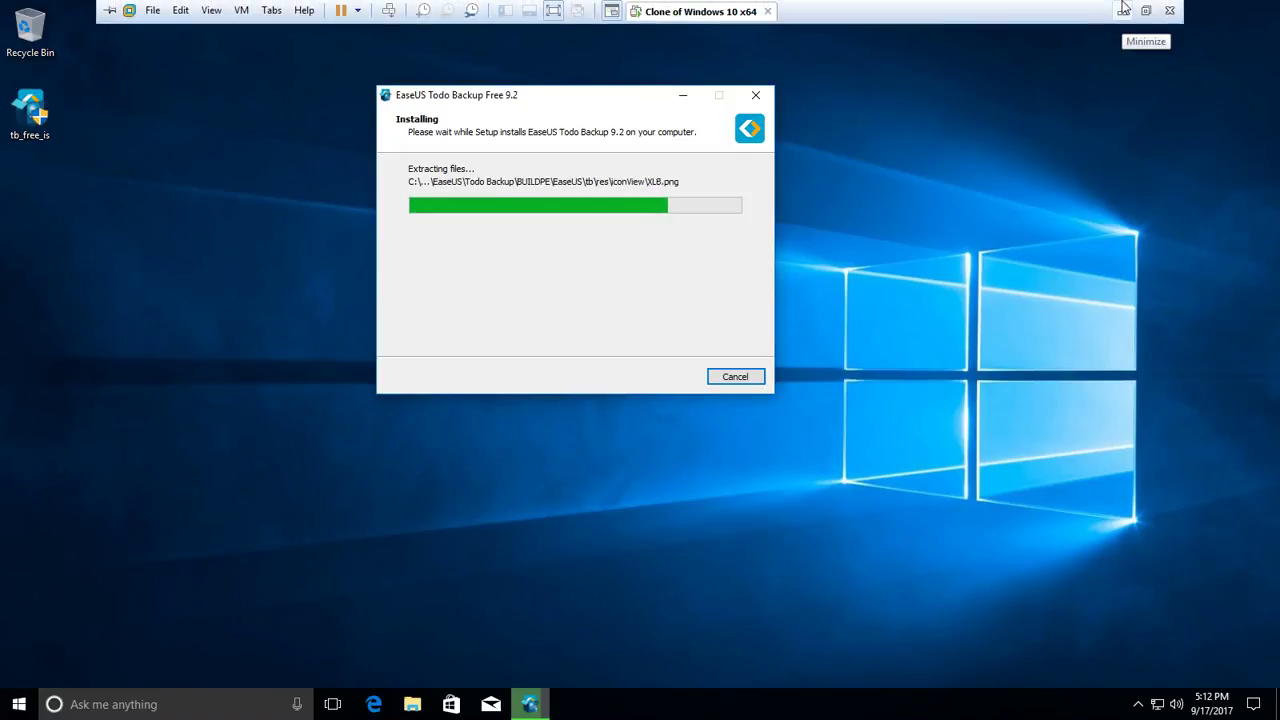
left_click(1145, 10)
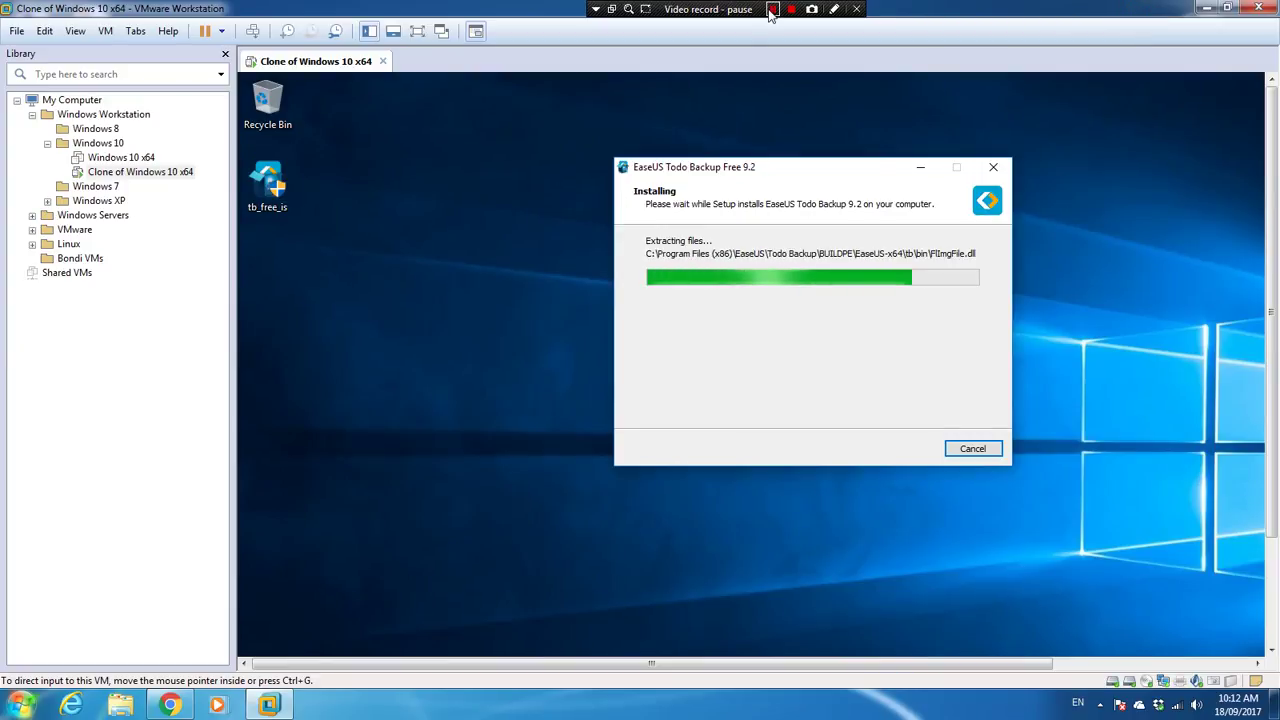
left_click(417, 31)
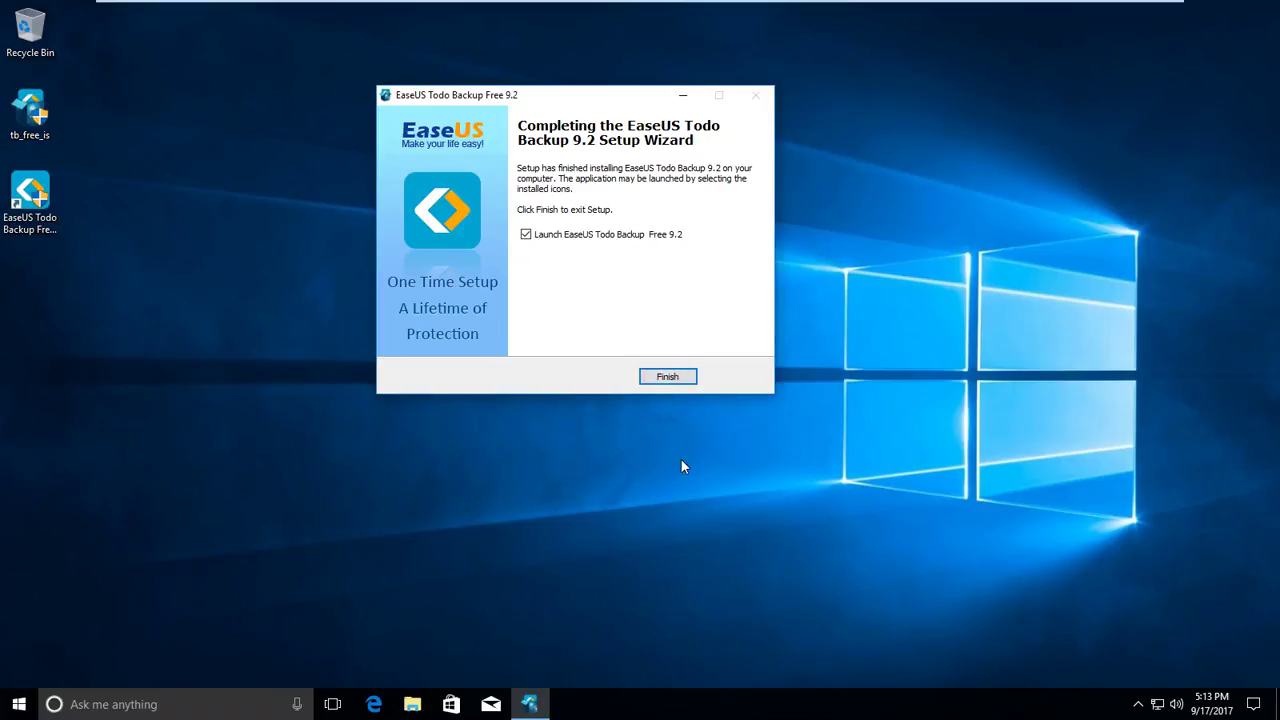
- Finish the setup wizard with the launch option enabled, close the browser window it opens and postpone the license activation
left_click(668, 377)
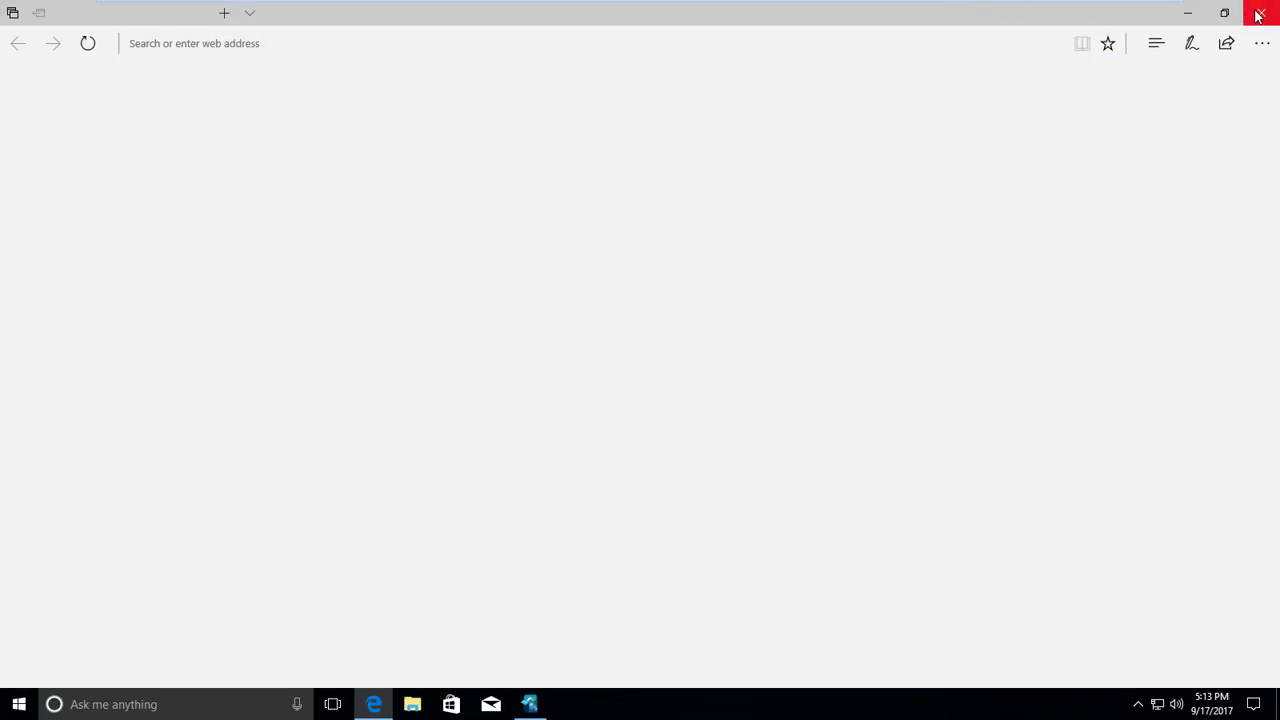
left_click(1250, 10)
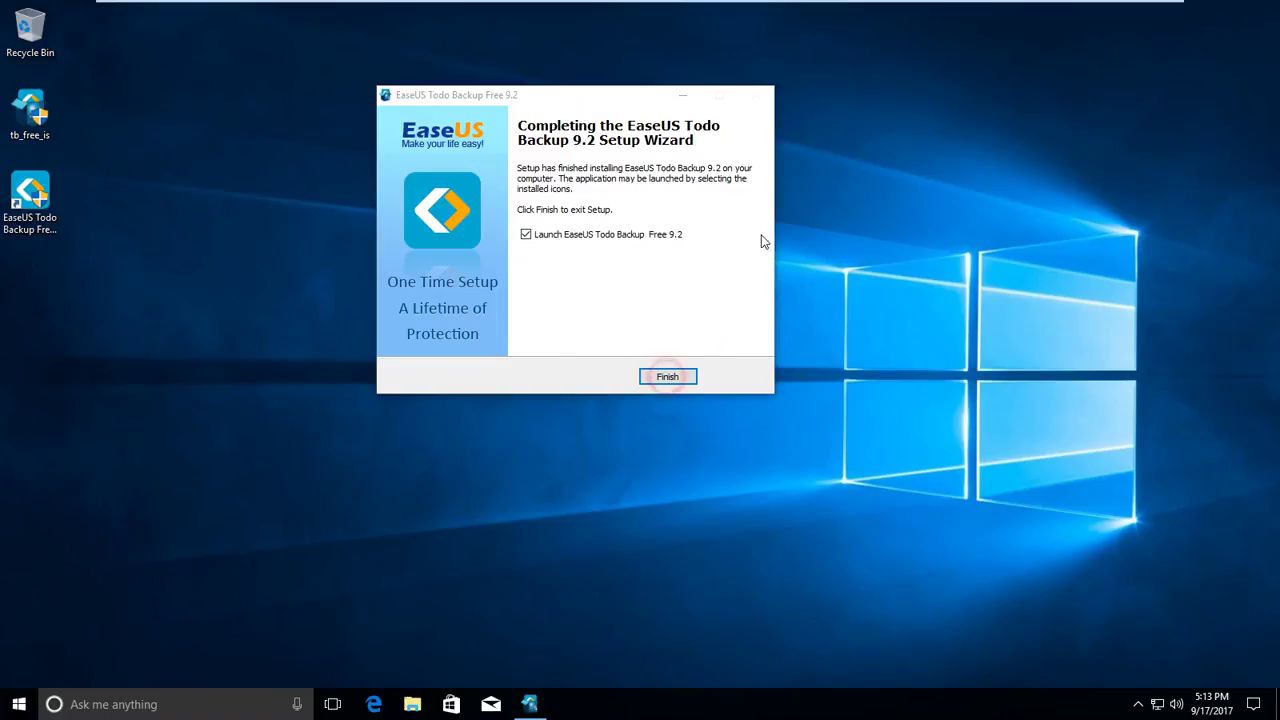
left_click(577, 91)
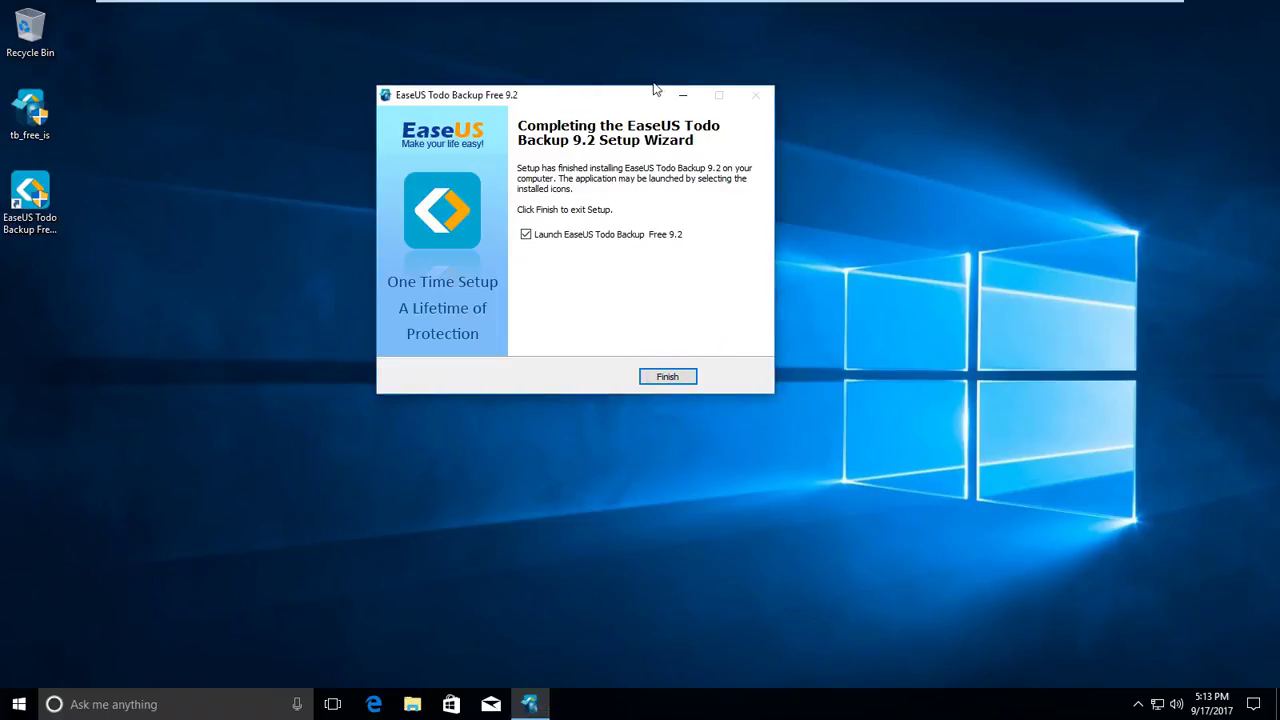
left_click(664, 382)
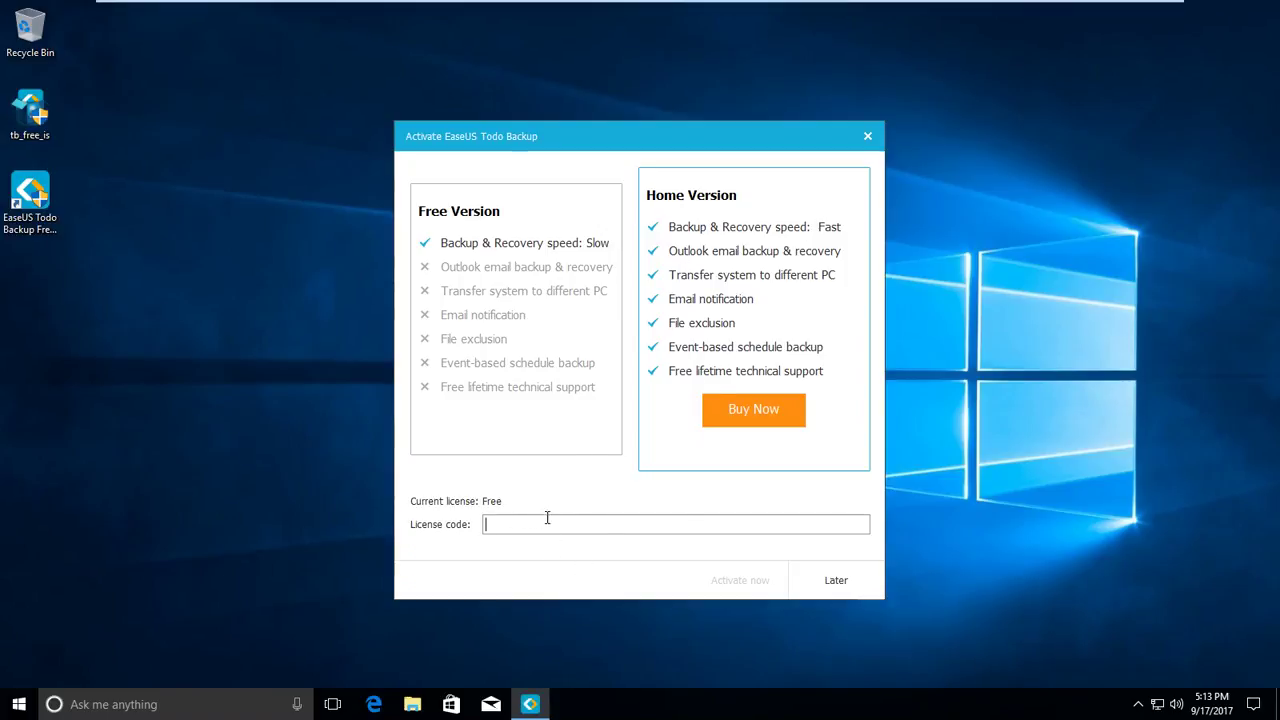
left_click(836, 581)
- Launch EaseUS Todo Backup Free from the desktop, allow it to make changes and postpone the offered update
double_click(30, 195)
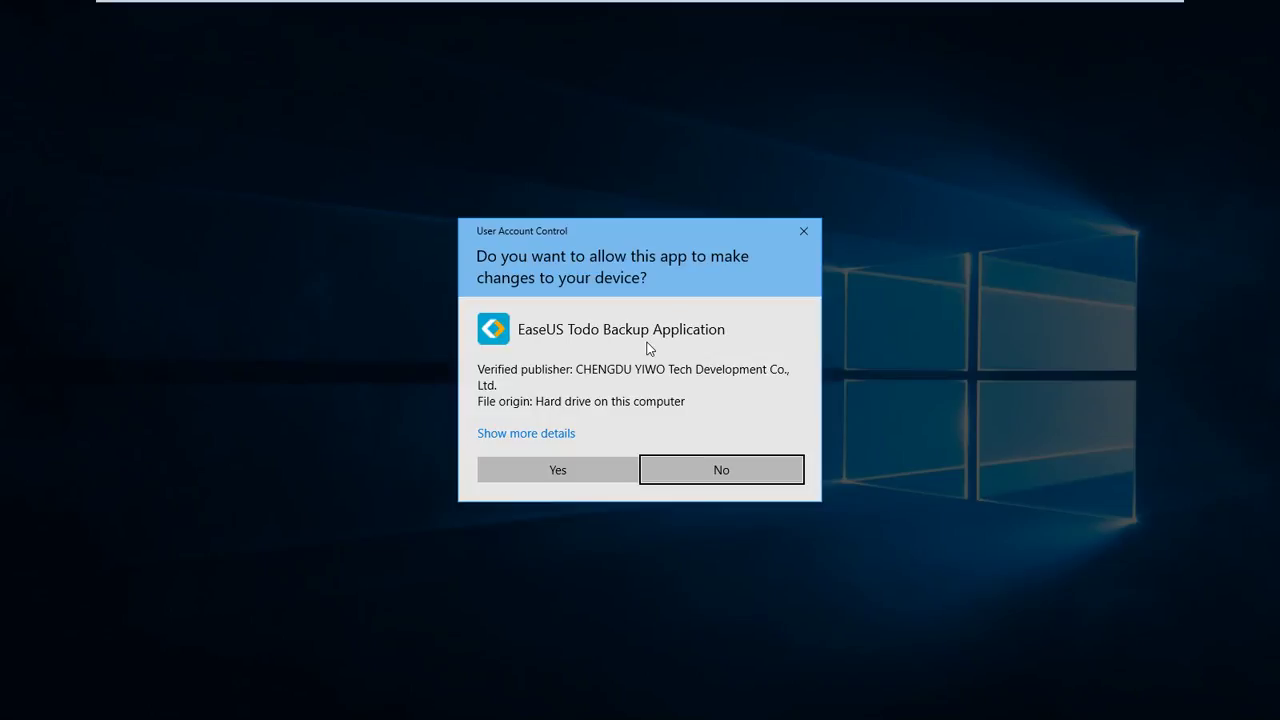
left_click(530, 472)
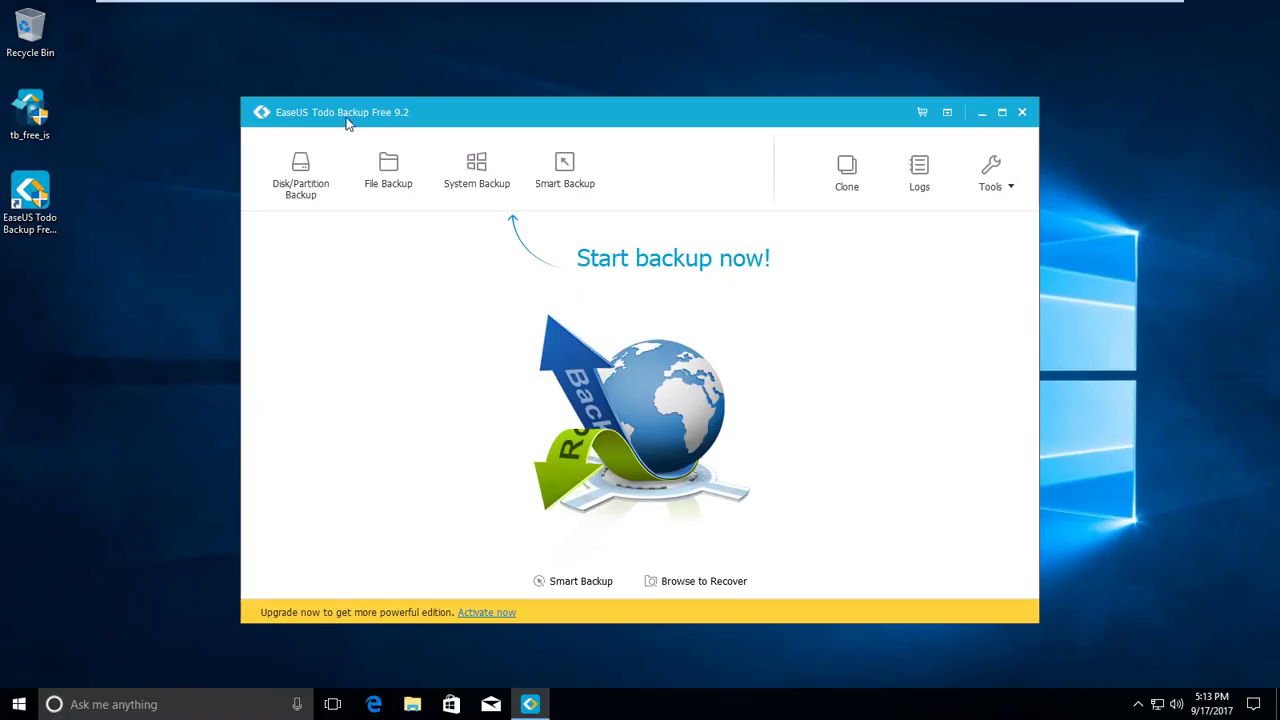
left_click_drag(392, 115, 337, 79)
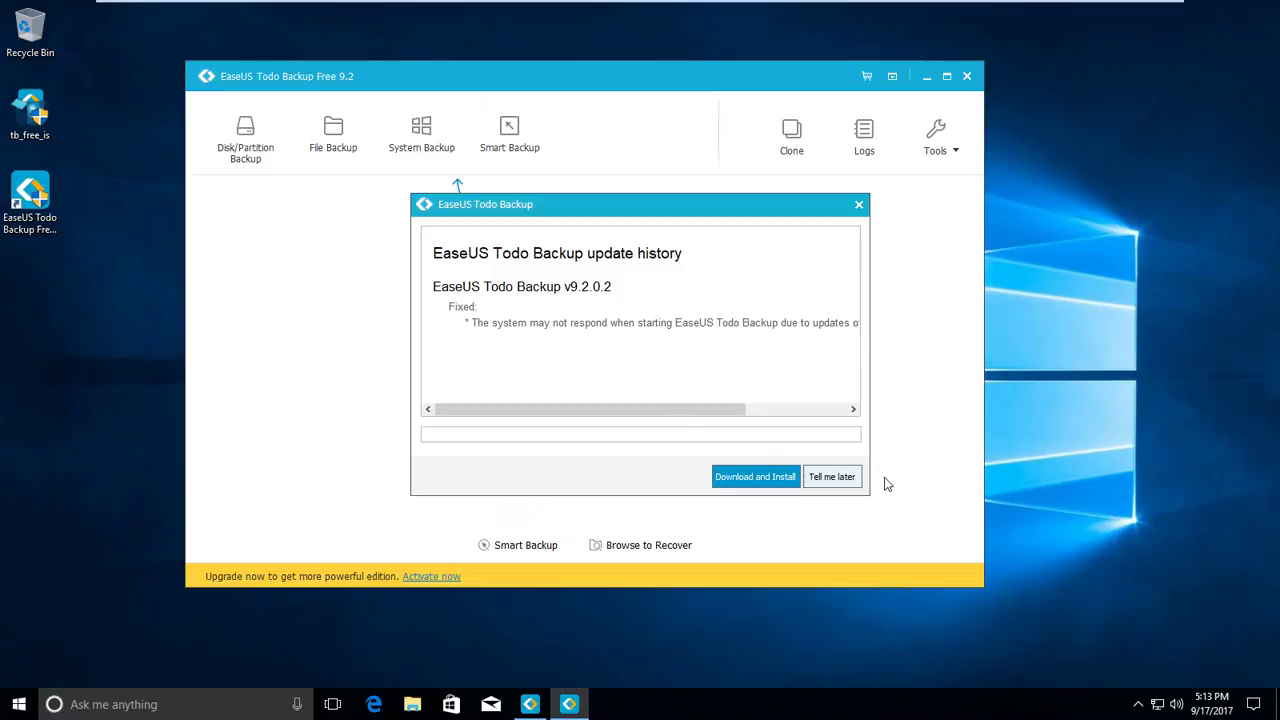
left_click(836, 478)
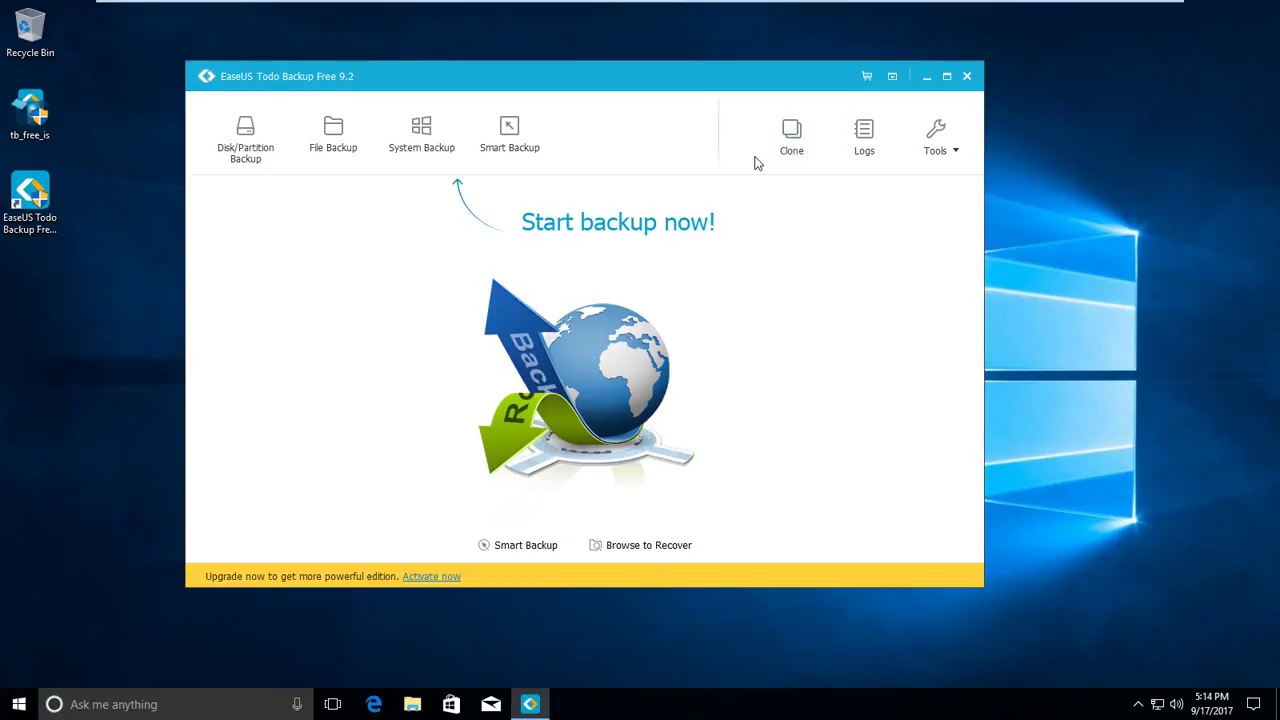
- Start a disk clone and select the whole Hard disk 0, containing C:, as the source
left_click(793, 133)
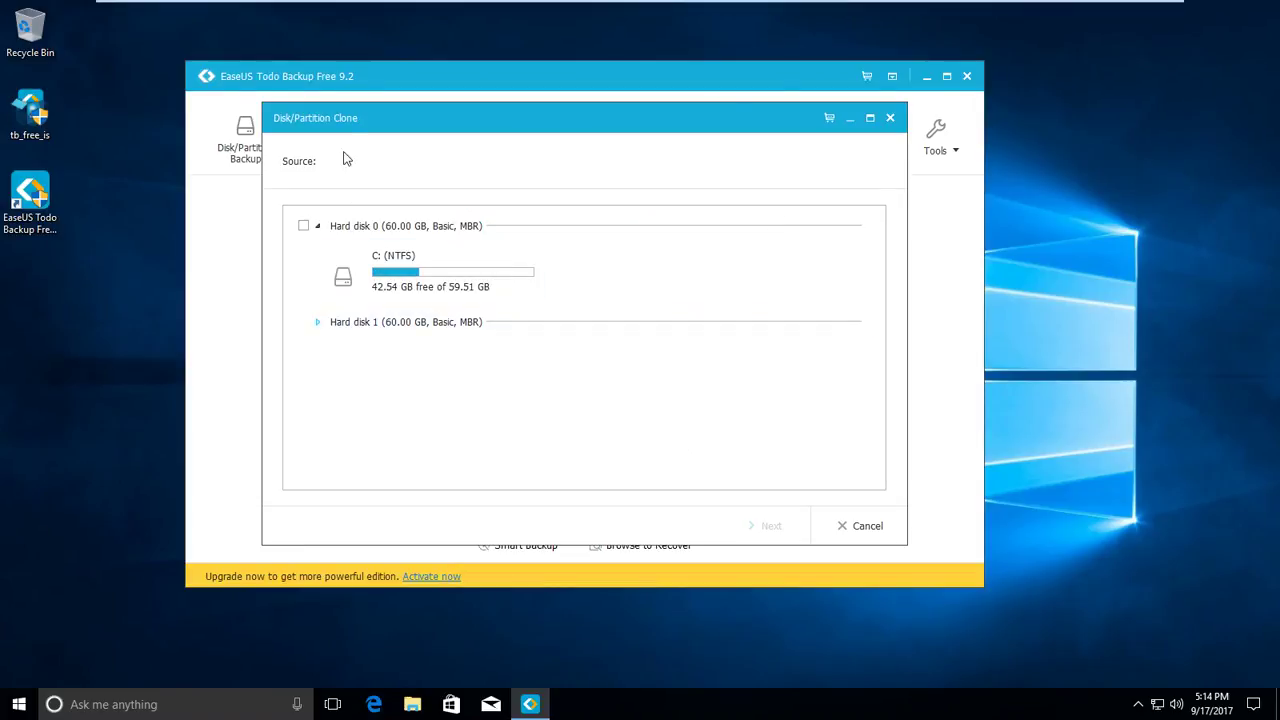
left_click_drag(353, 117, 387, 129)
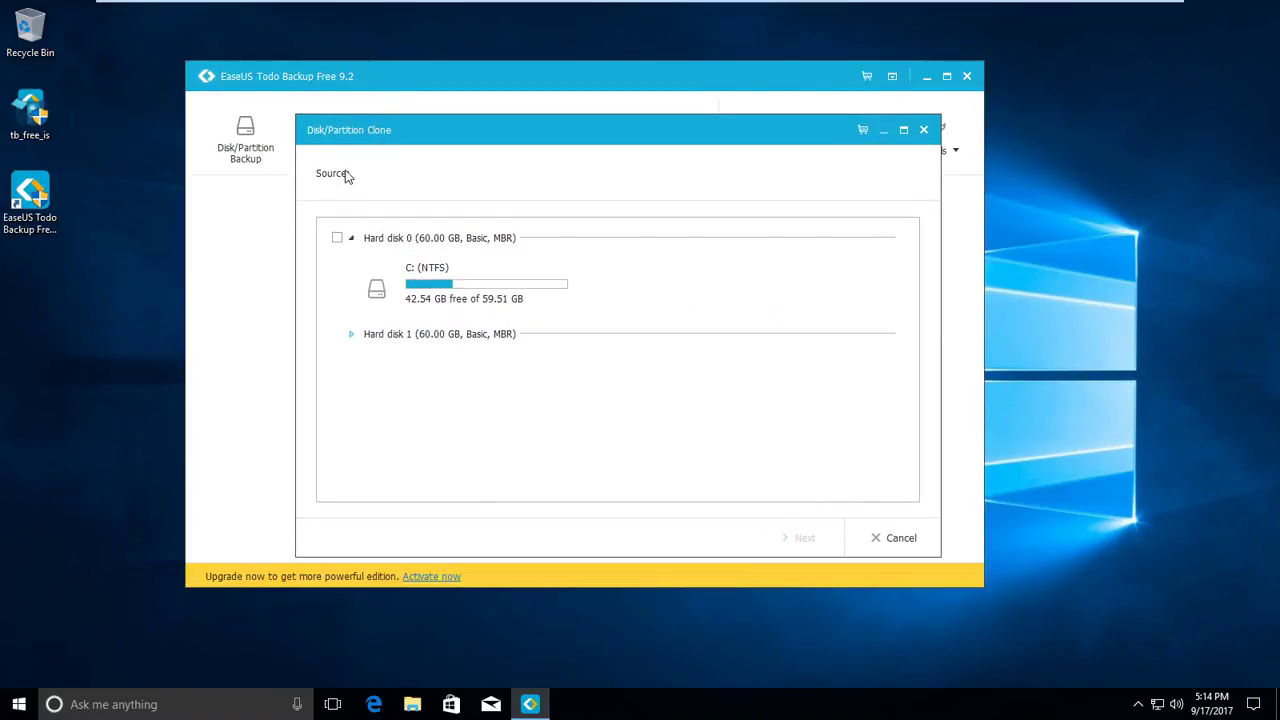
left_click(352, 343)
left_click(350, 335)
left_click(338, 239)
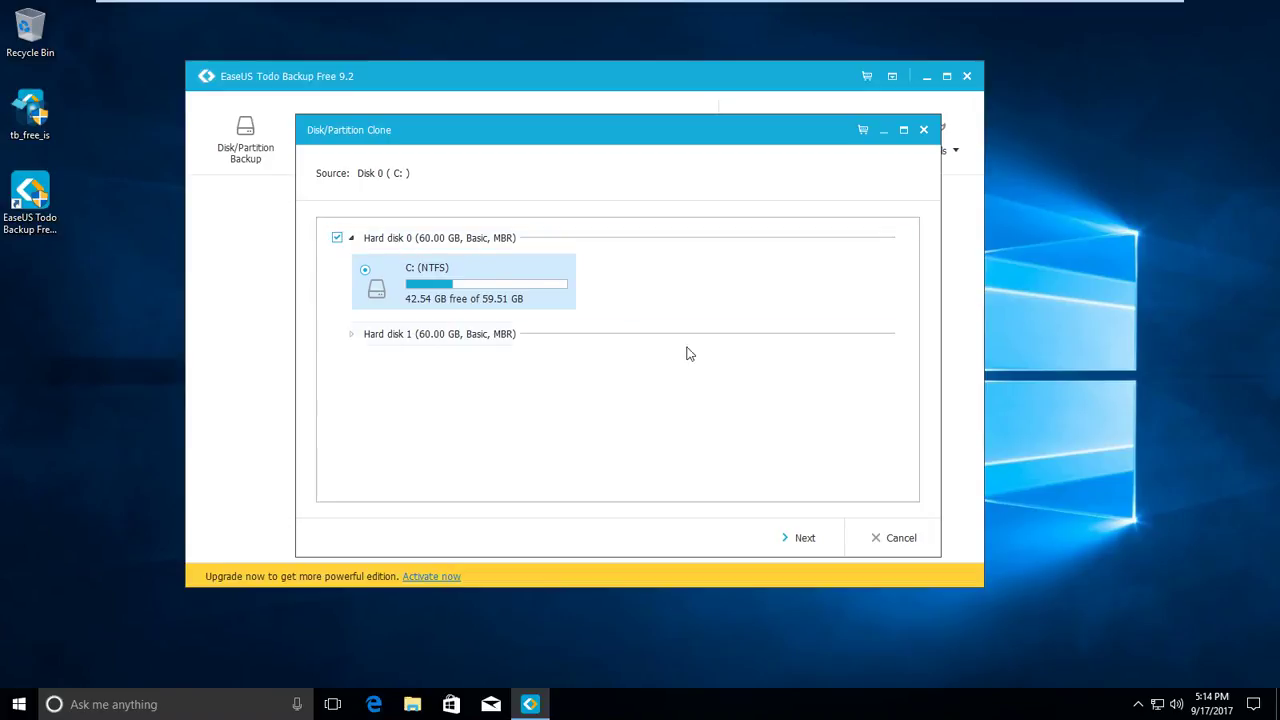
left_click(801, 536)
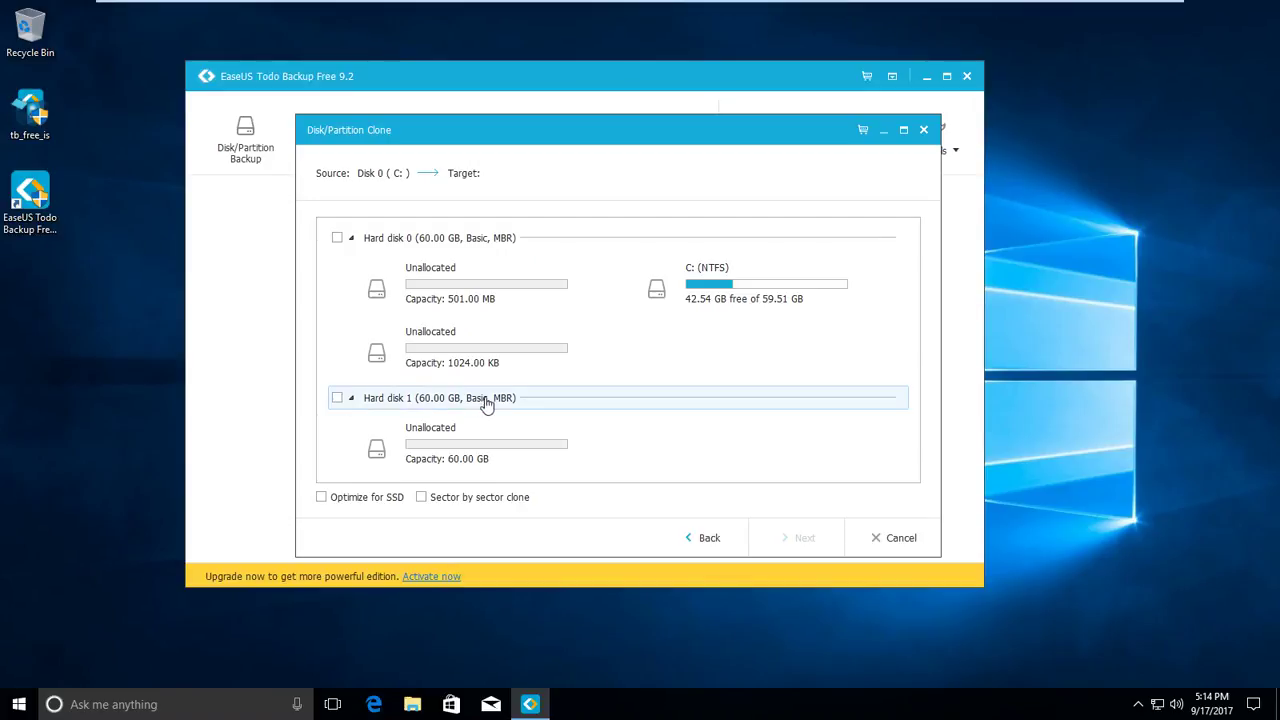
- Select Hard disk 1 as the clone target and proceed with the cloning without extra options
left_click(337, 399)
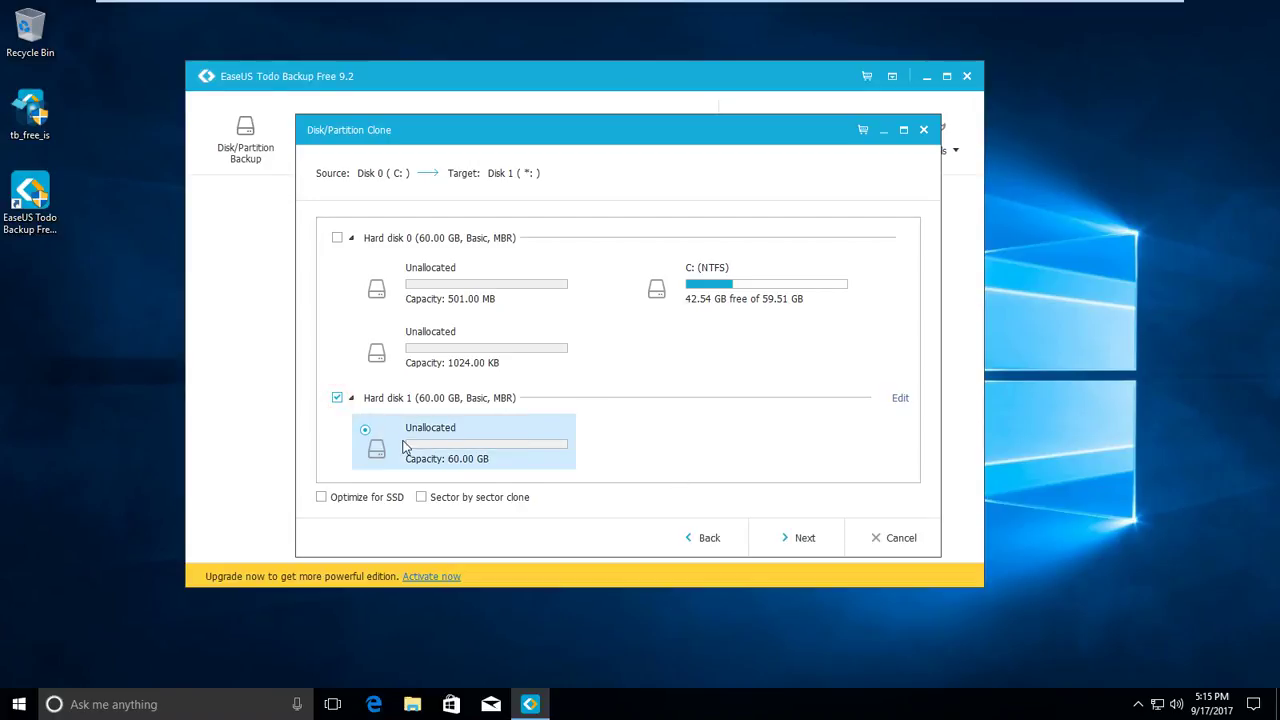
left_click(793, 537)
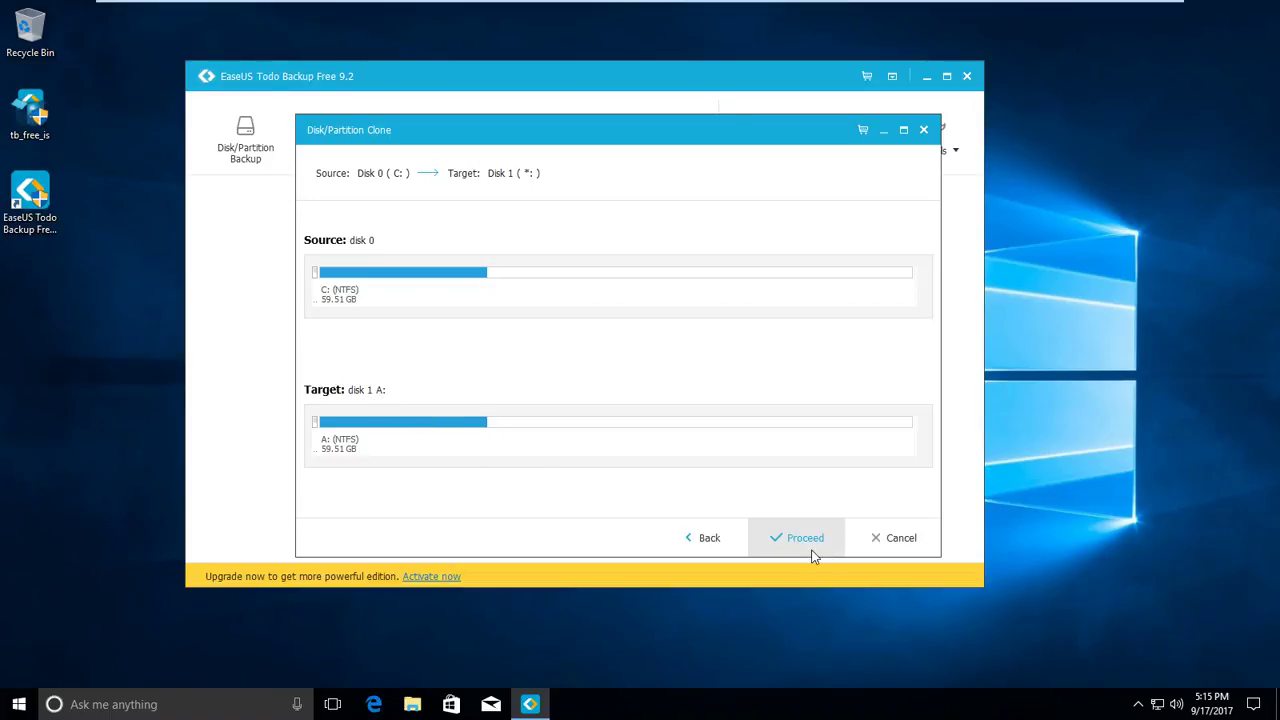
left_click(780, 540)
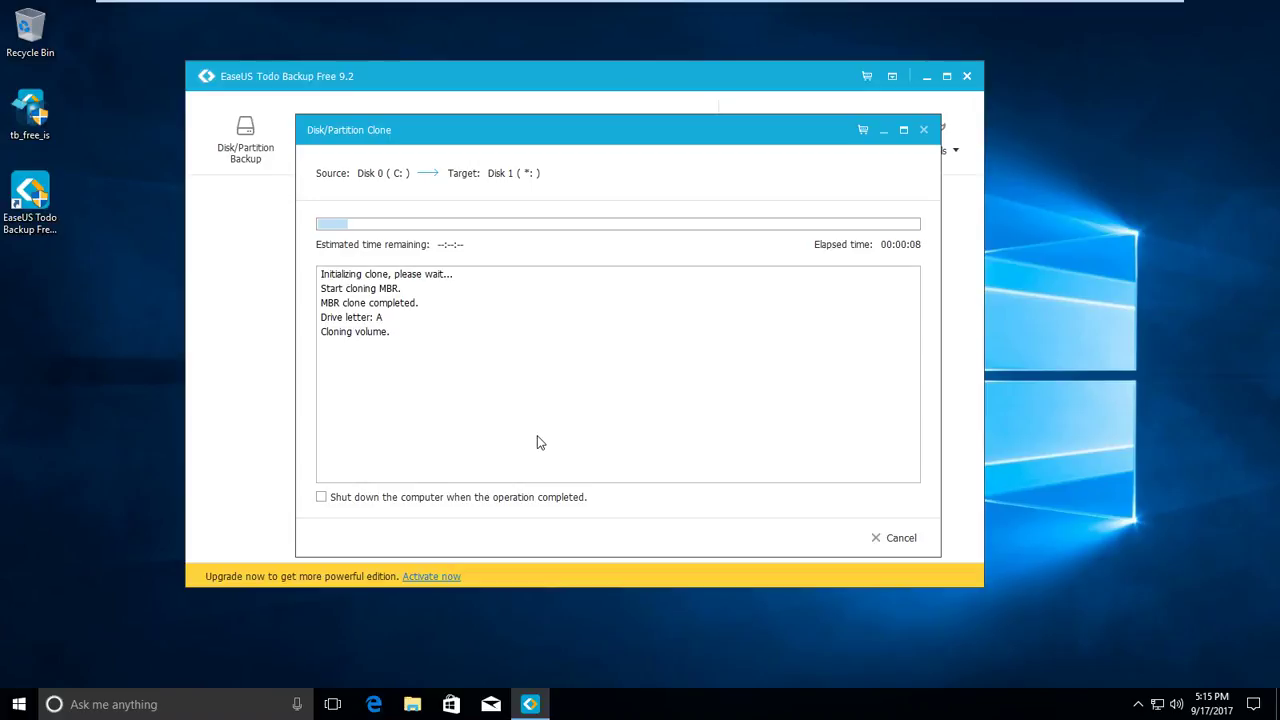
- Check the volumes and partitions of Disk 0 and Disk 1 in Disk Management while the clone runs, and close it
left_click(413, 706)
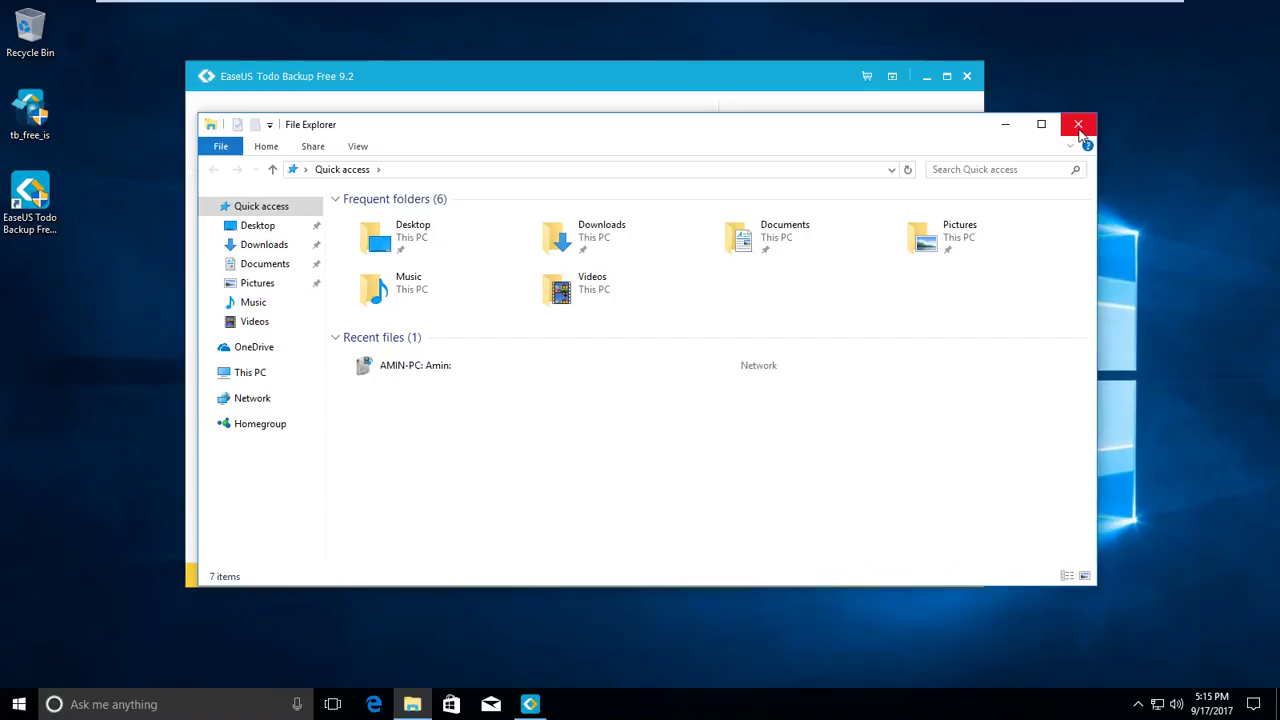
left_click(1078, 124)
left_click(19, 704)
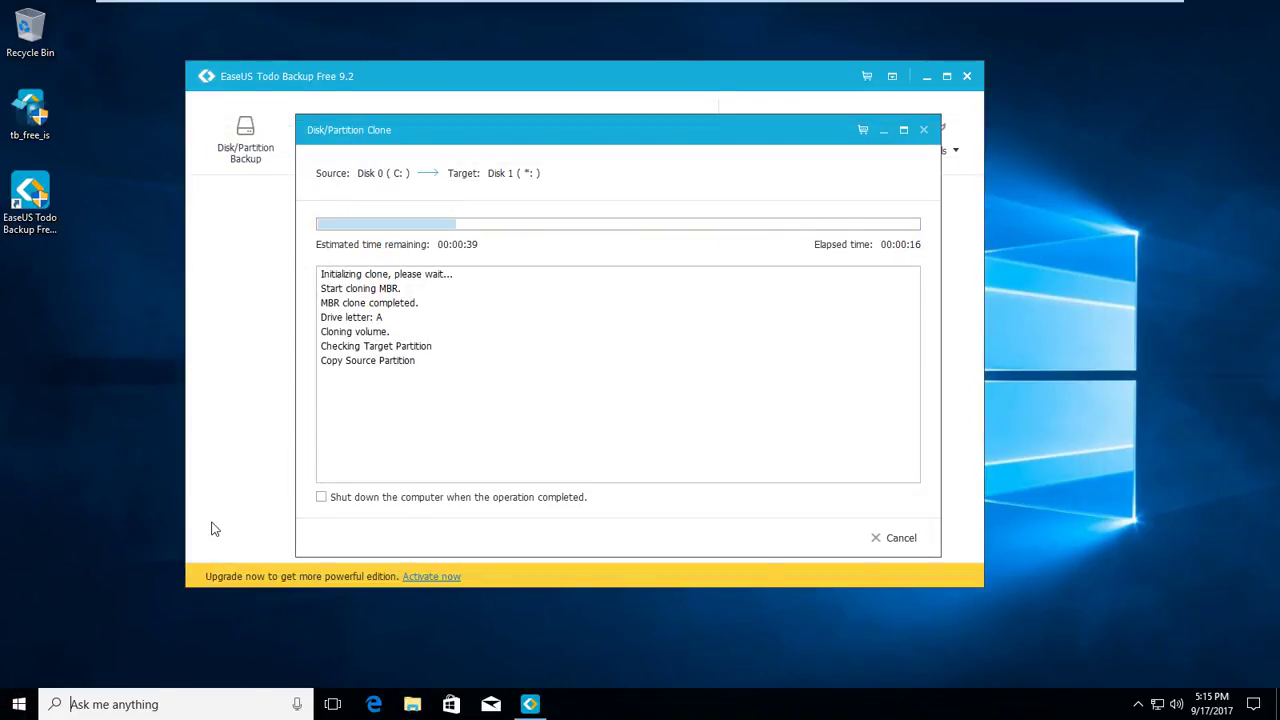
key("super+x")
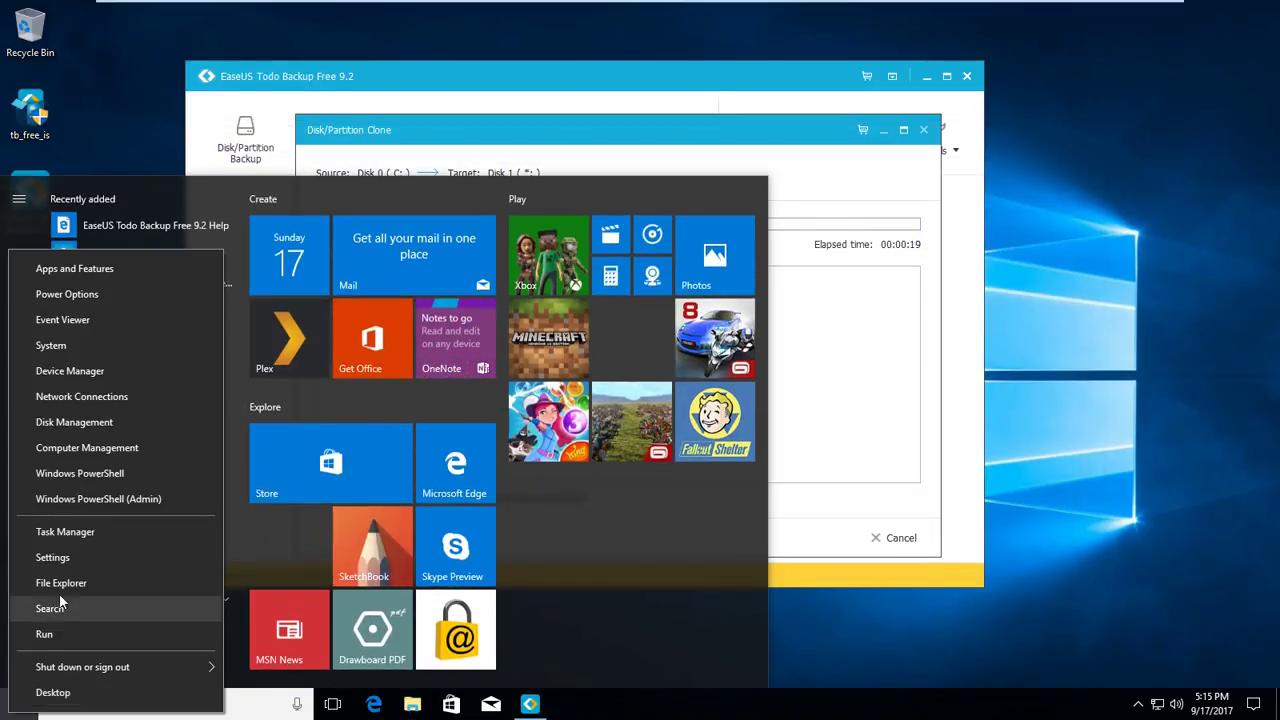
left_click(80, 424)
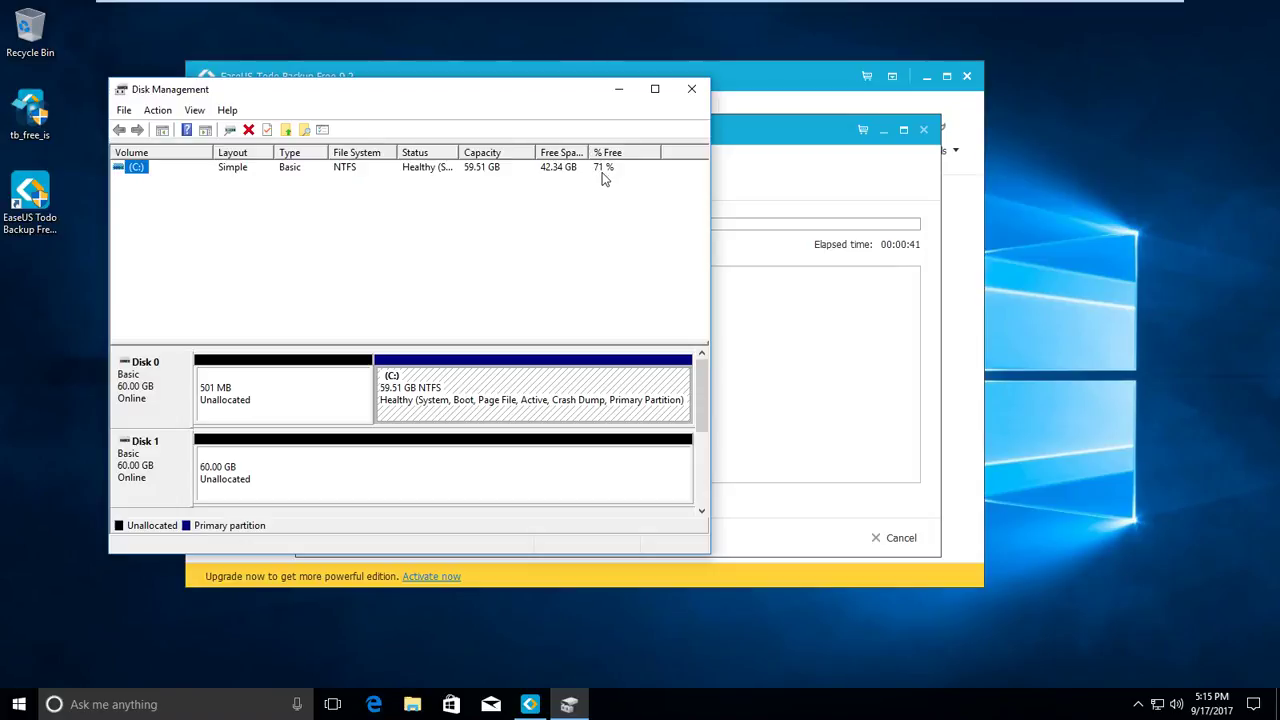
left_click_drag(497, 90, 497, 166)
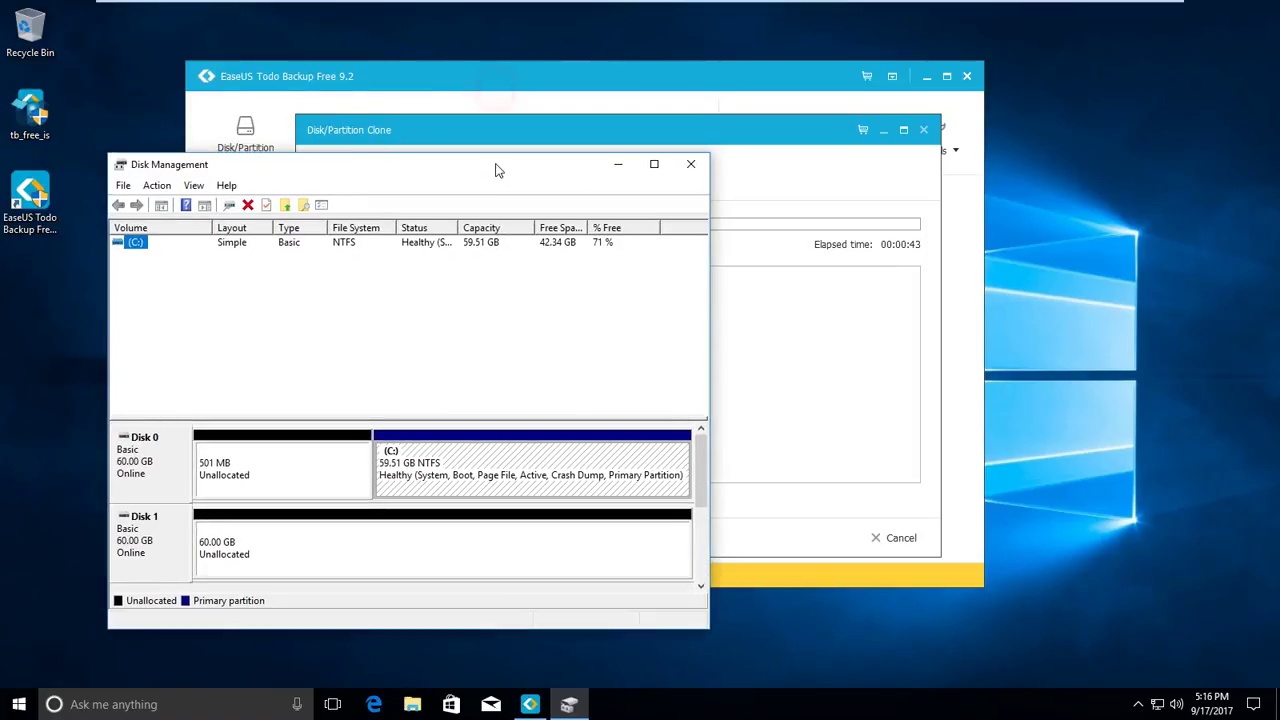
left_click(690, 164)
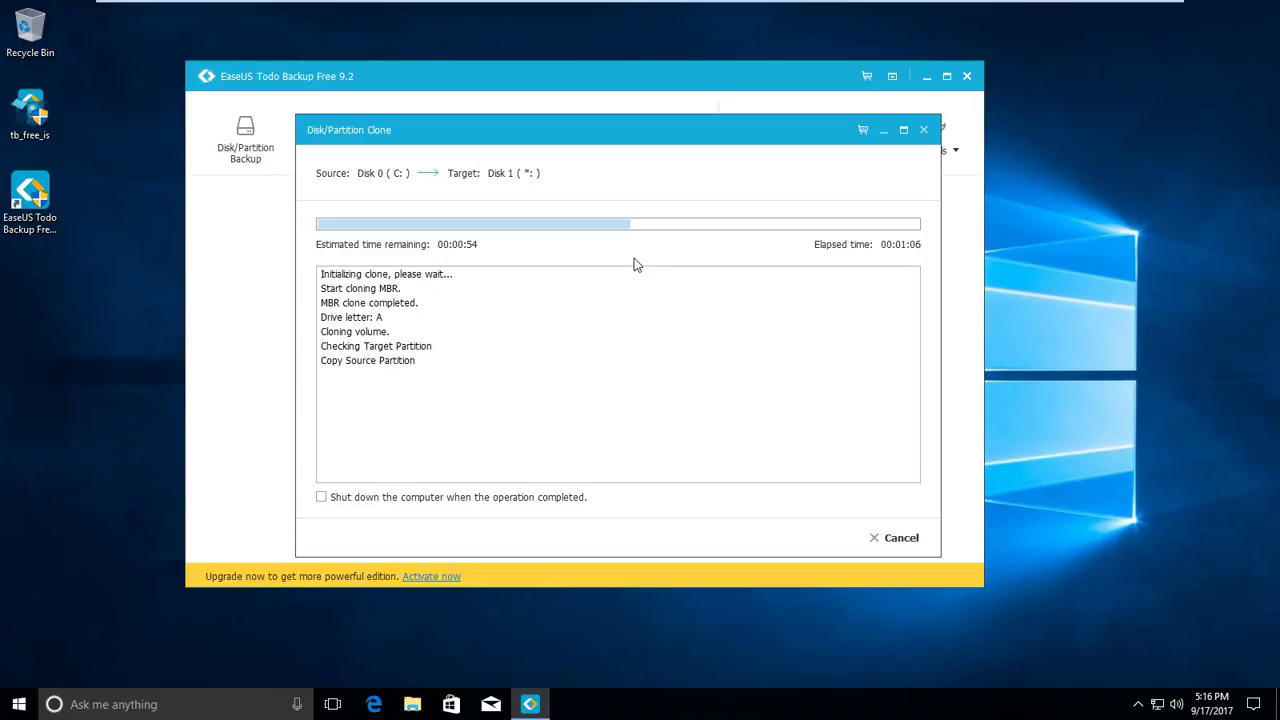
- Let the disk clone finish, return the virtual machine to full screen and close EaseUS Todo Backup Free
left_click_drag(455, 130, 431, 98)
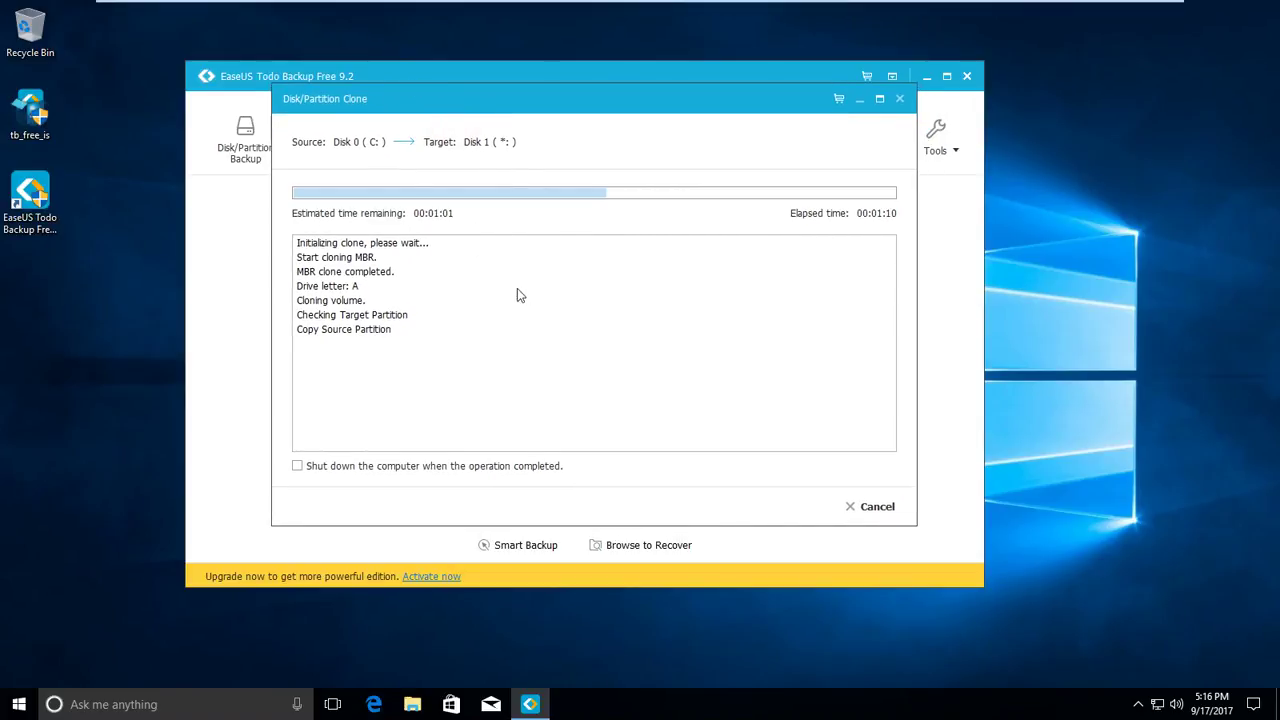
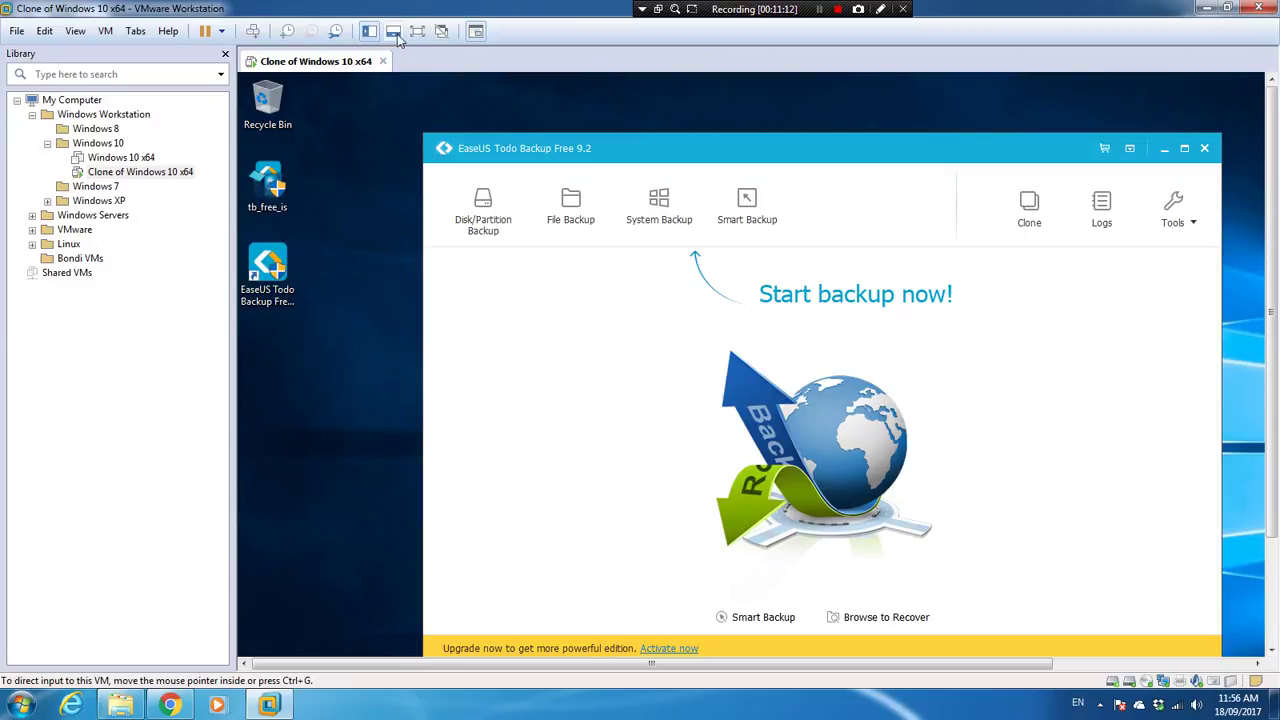
left_click(417, 31)
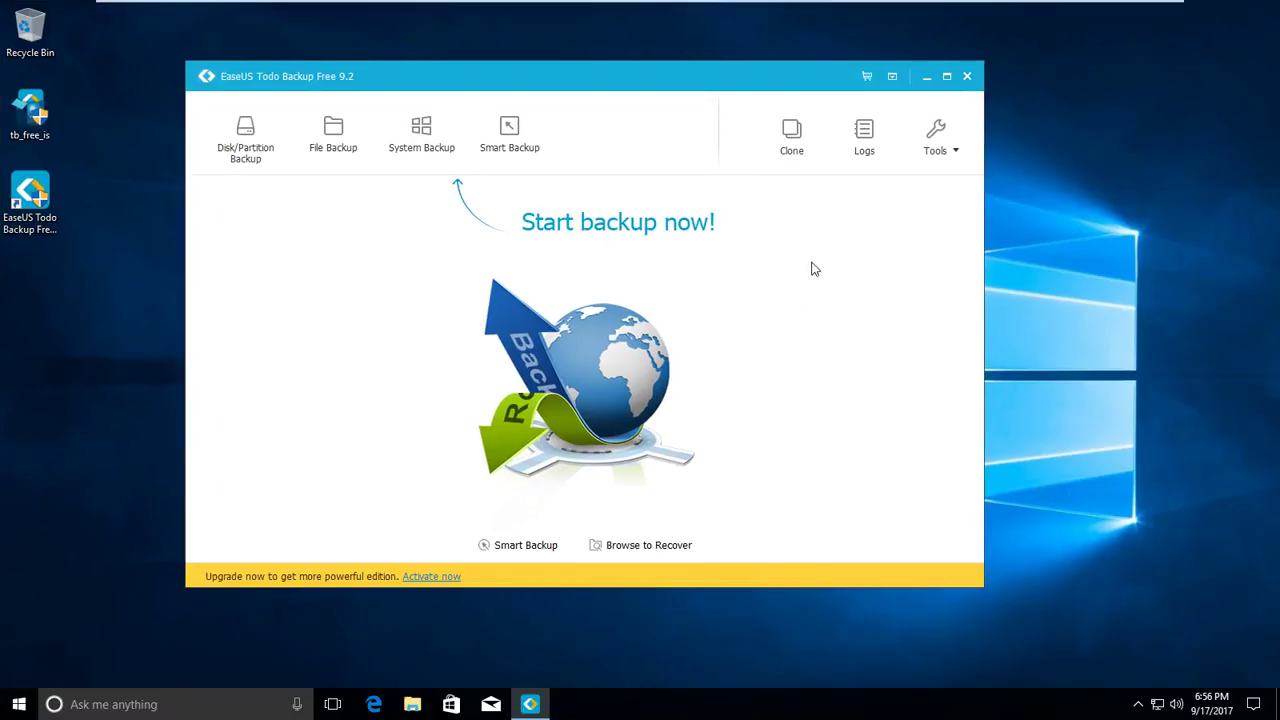
left_click(966, 78)
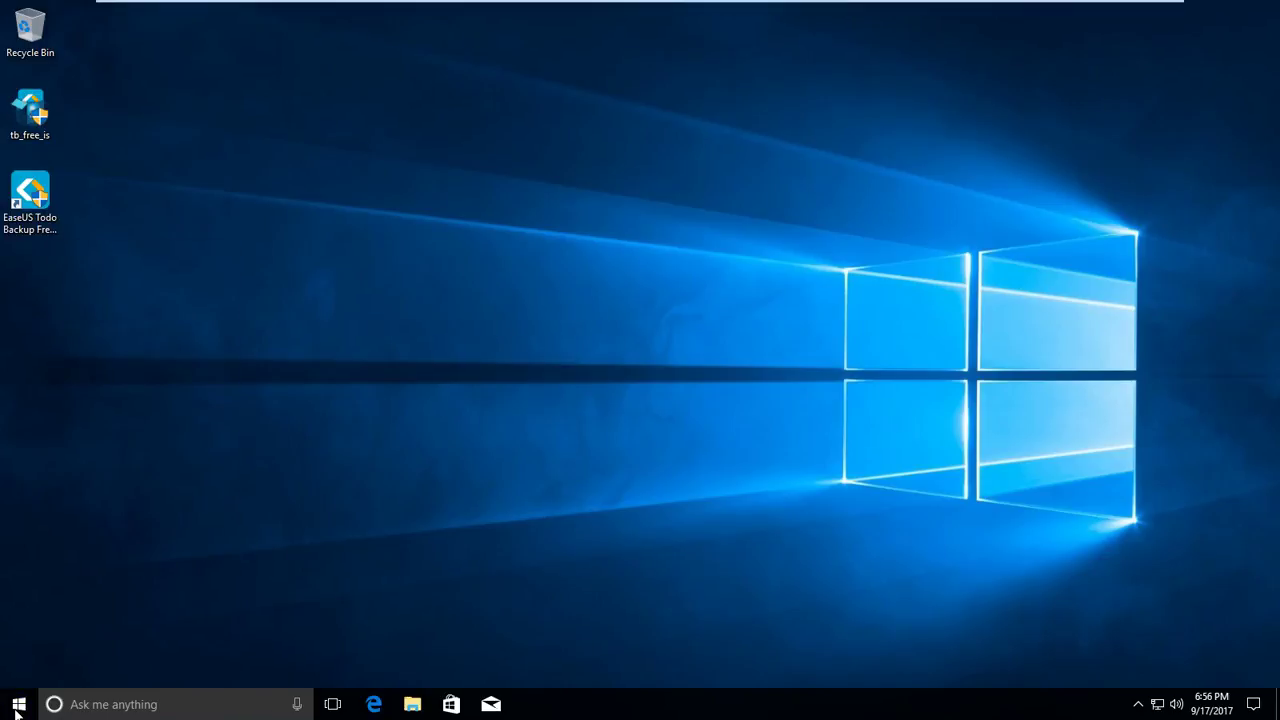
- Compare the partition layouts of Disk 0 and Disk 1 in Disk Management, and close it
right_click(16, 706)
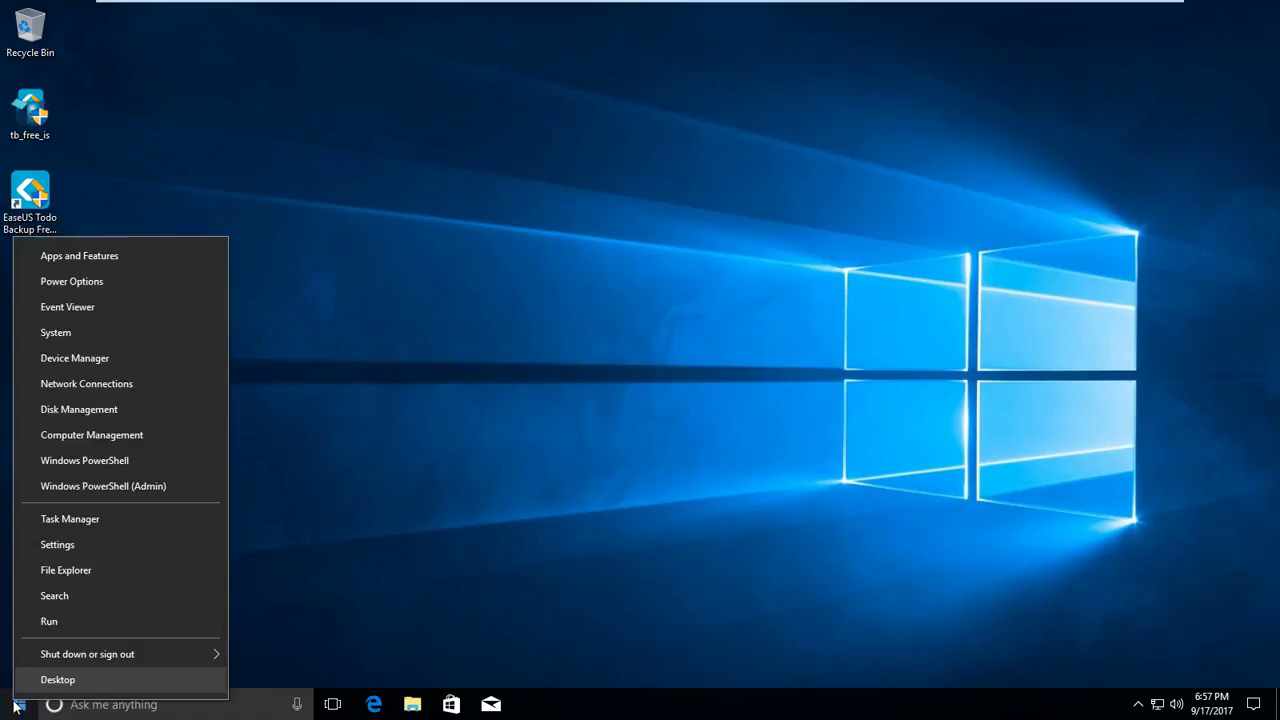
left_click(72, 412)
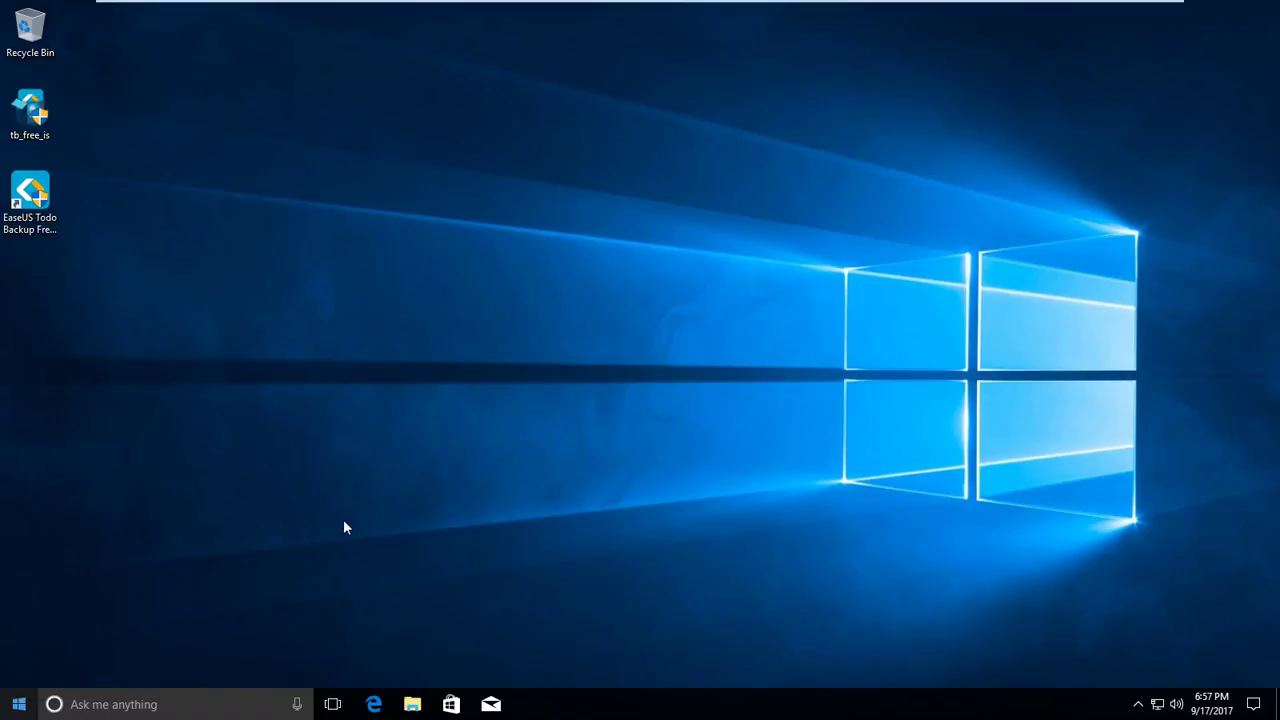
right_click(16, 706)
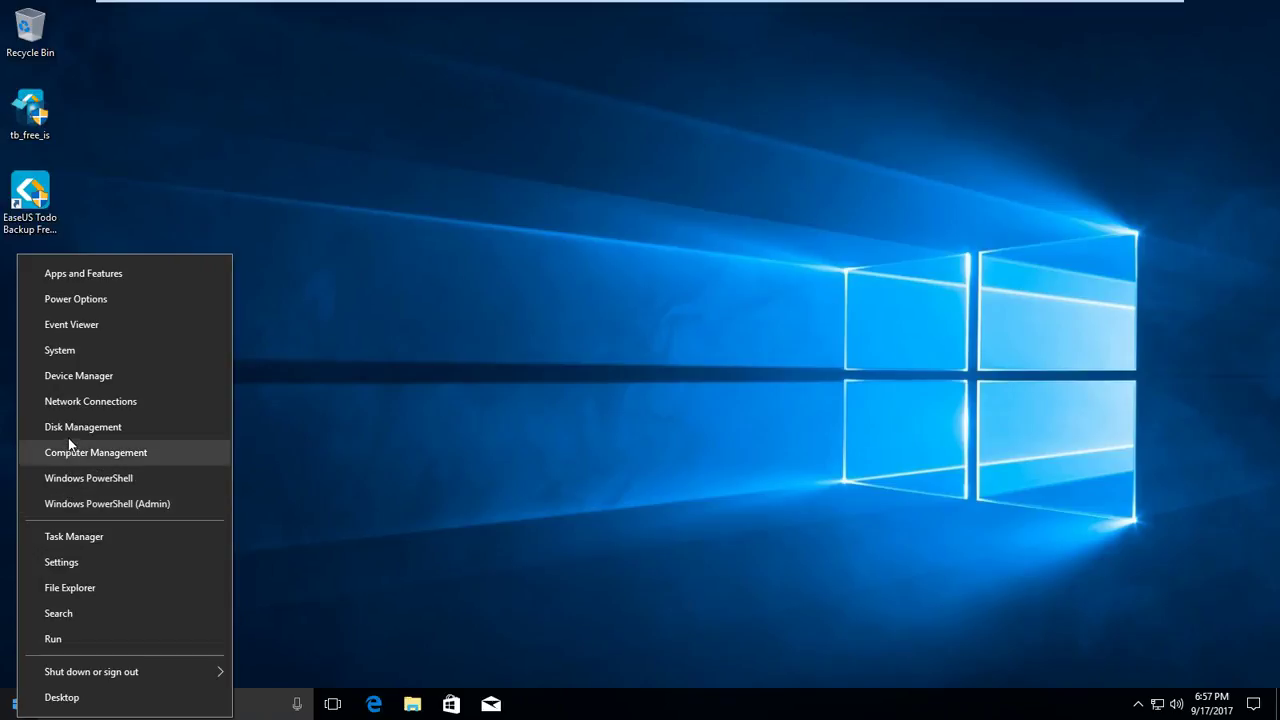
left_click(68, 428)
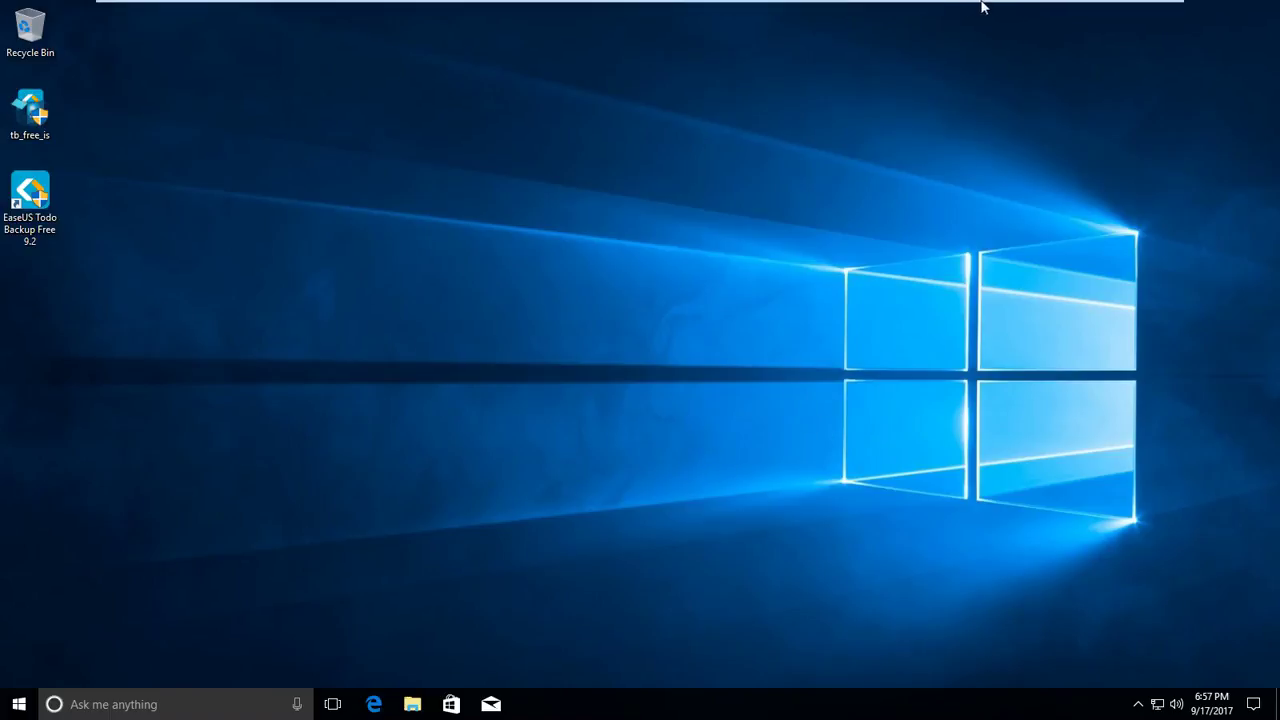
mouse_move(980, 6)
left_click(1145, 7)
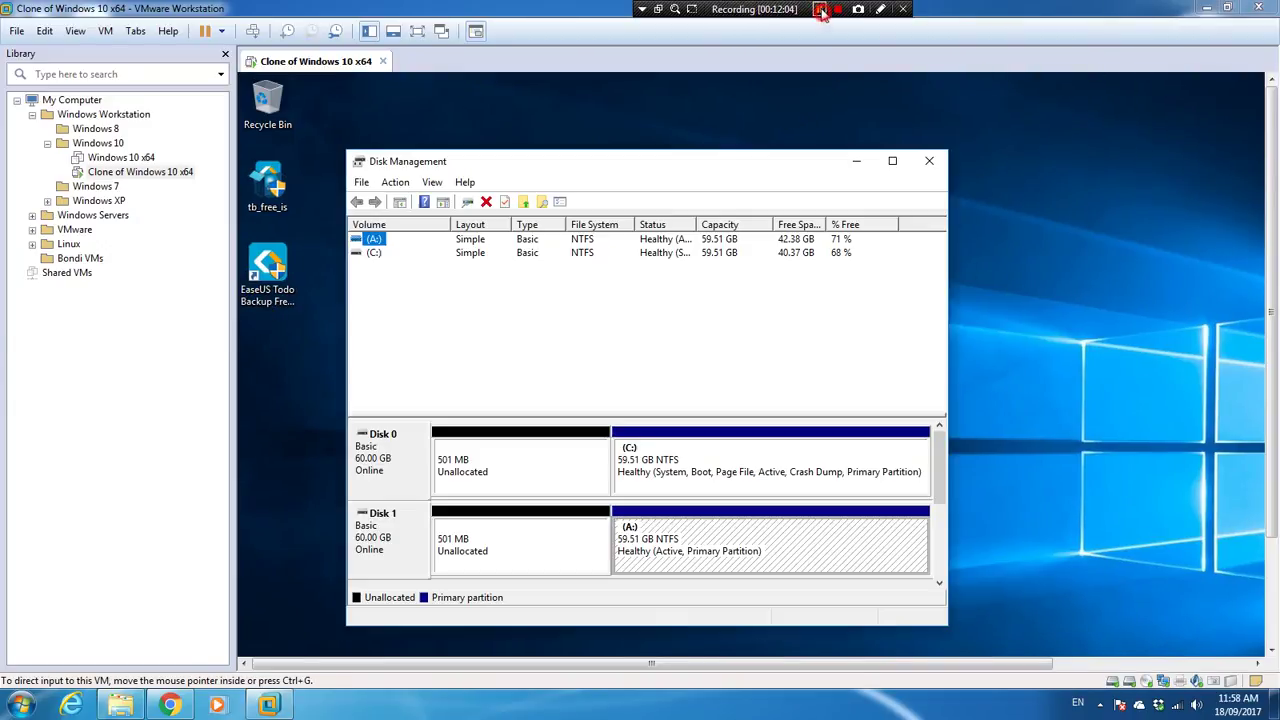
left_click(417, 31)
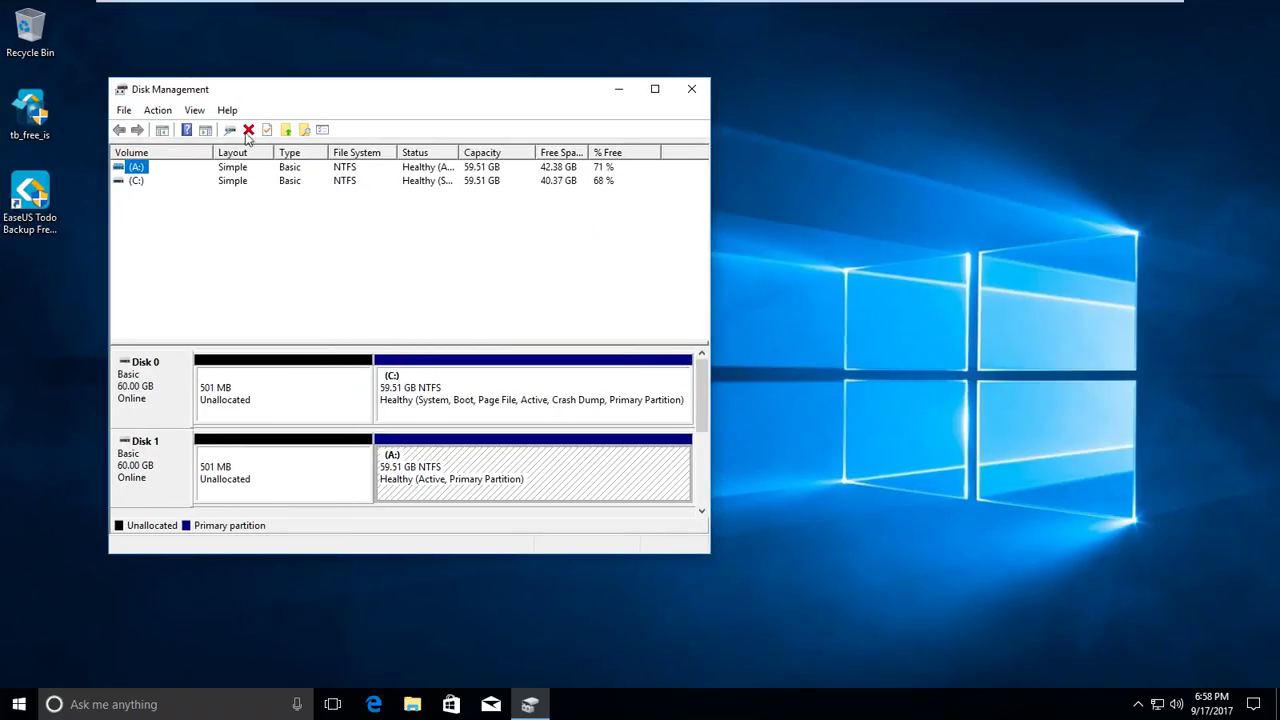
left_click_drag(255, 93, 401, 82)
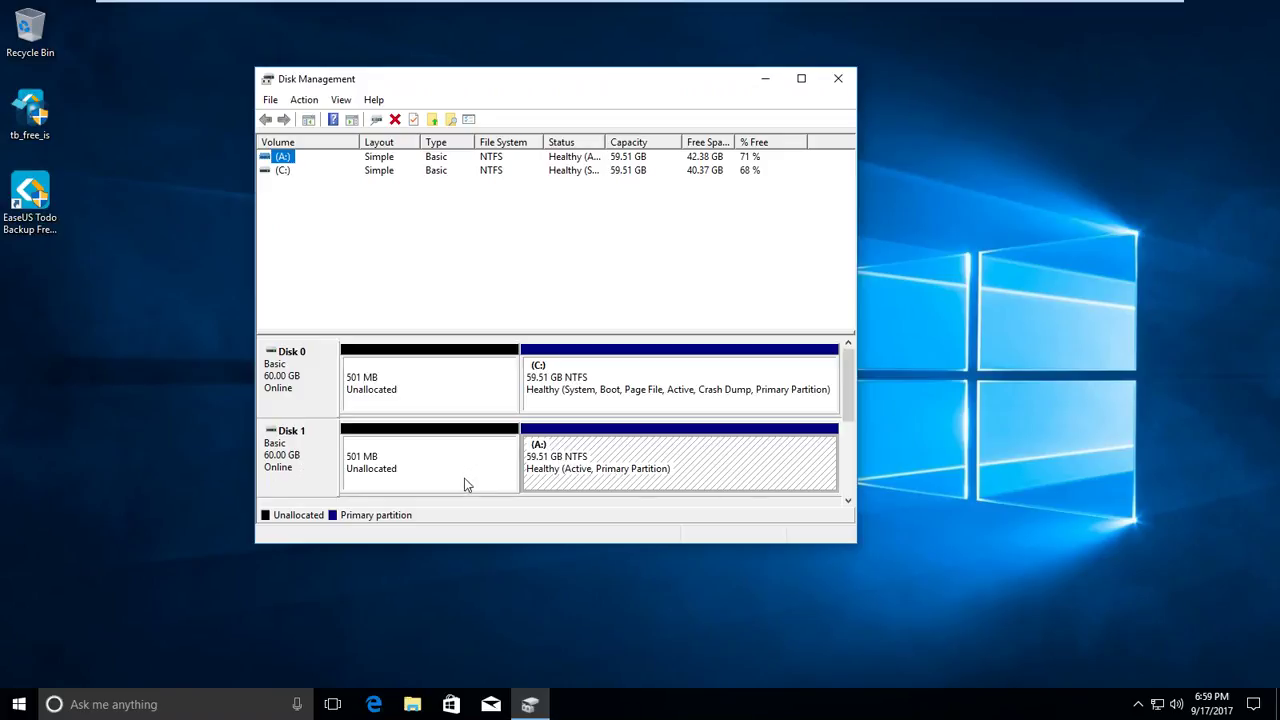
left_click(838, 80)
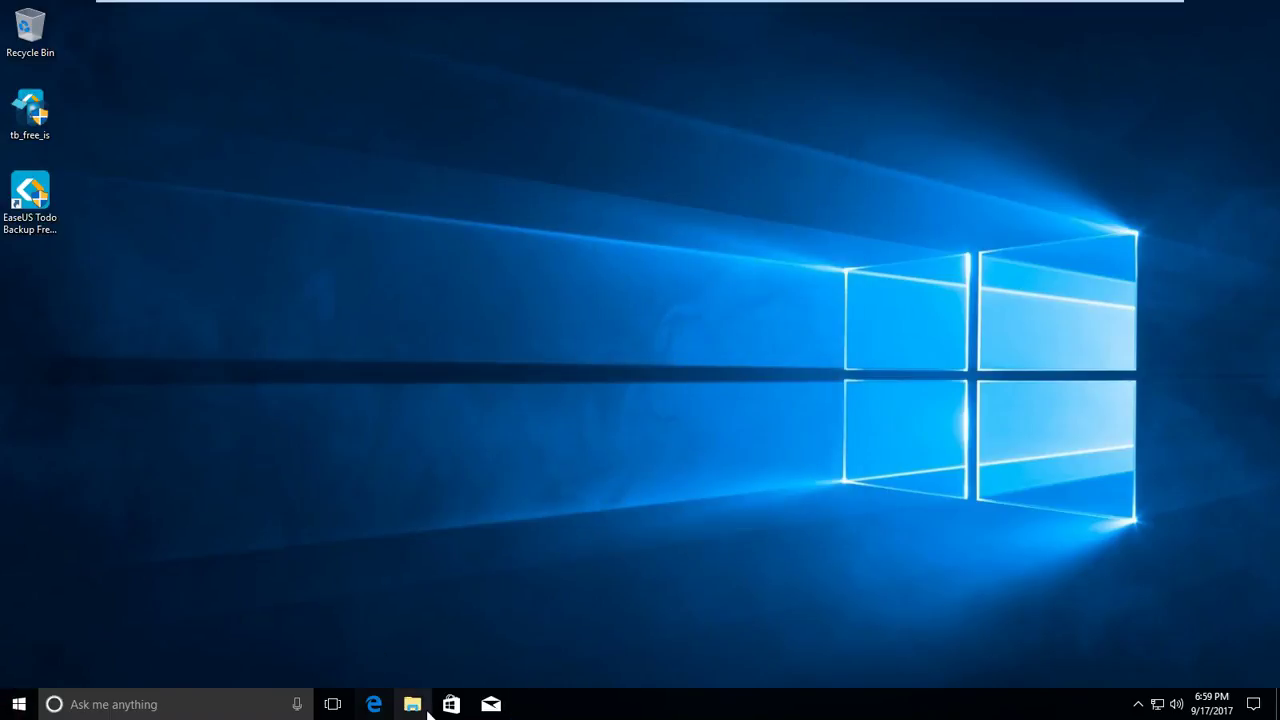
- Browse the contents of Local Disk (C:) and the cloned Local Disk (A:) in File Explorer, and close it
left_click(412, 704)
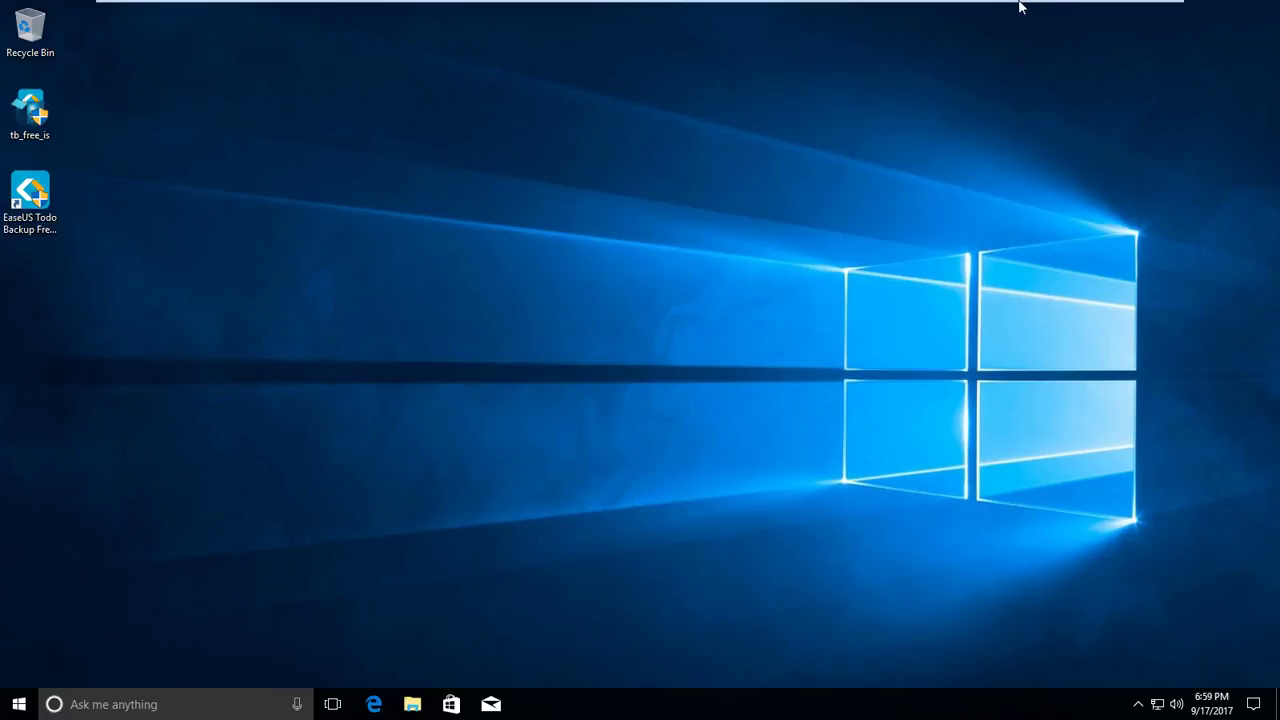
mouse_move(1022, 3)
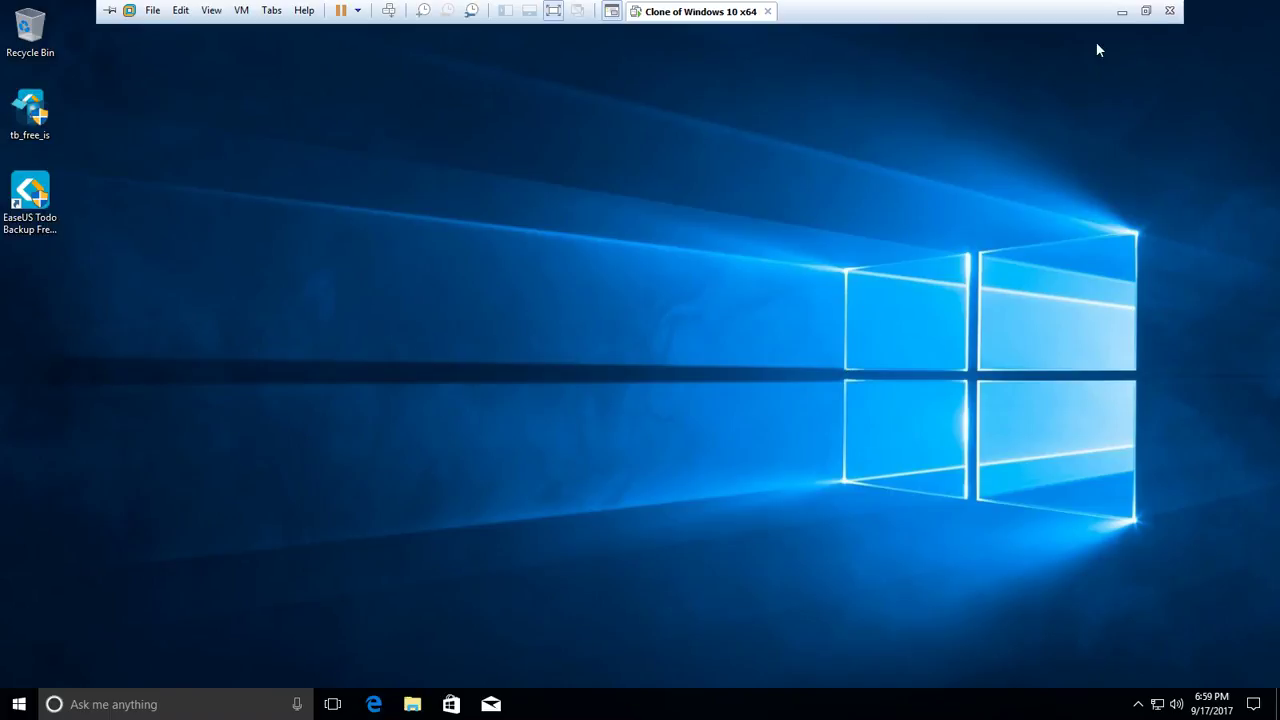
left_click(1146, 11)
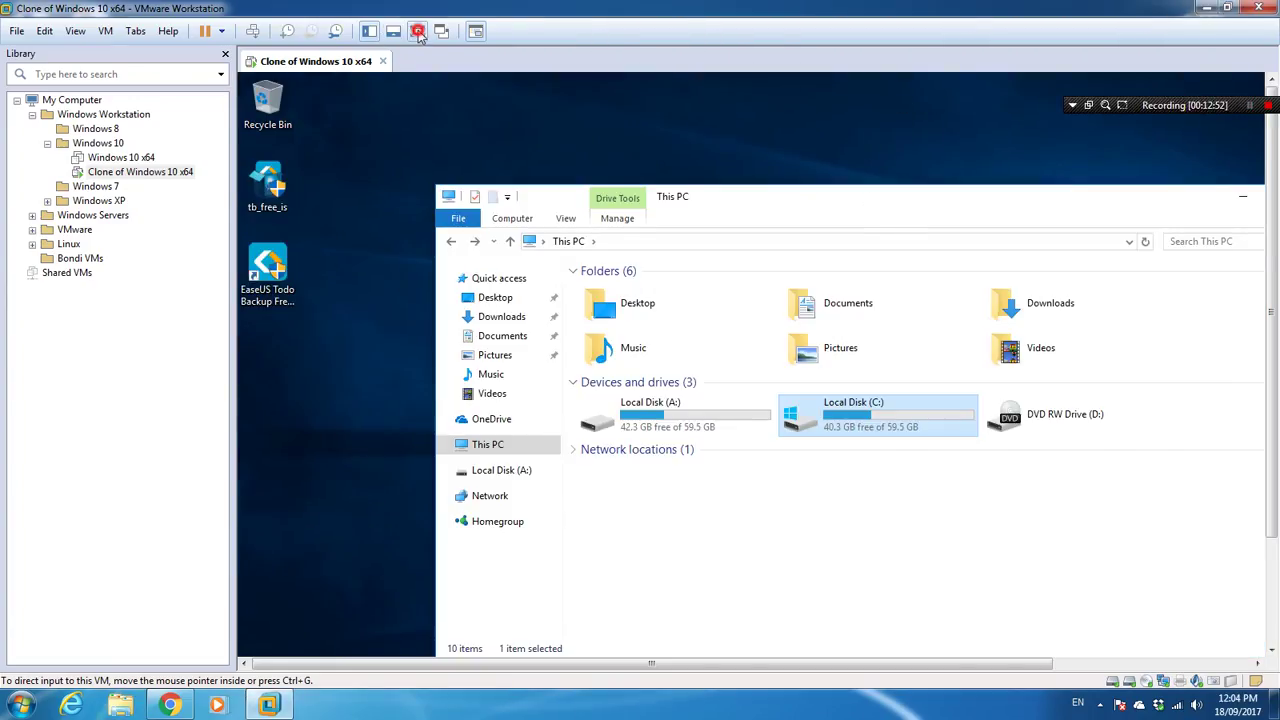
left_click(418, 31)
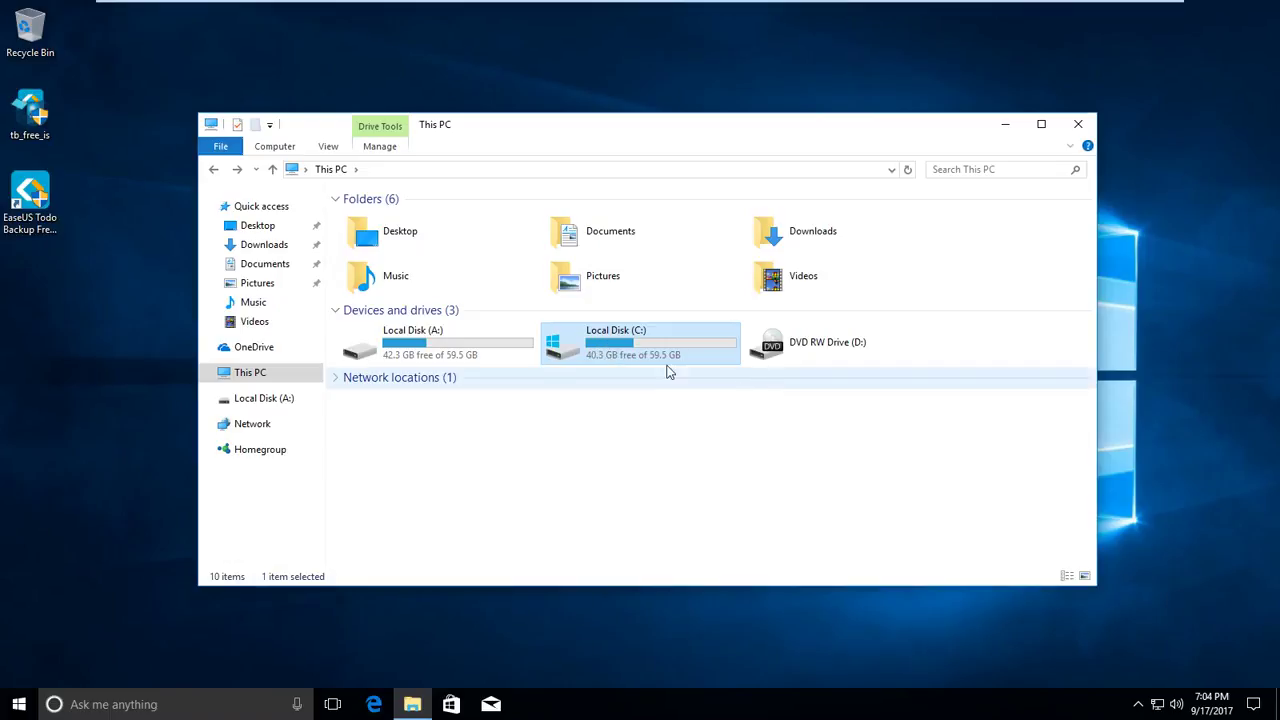
double_click(633, 340)
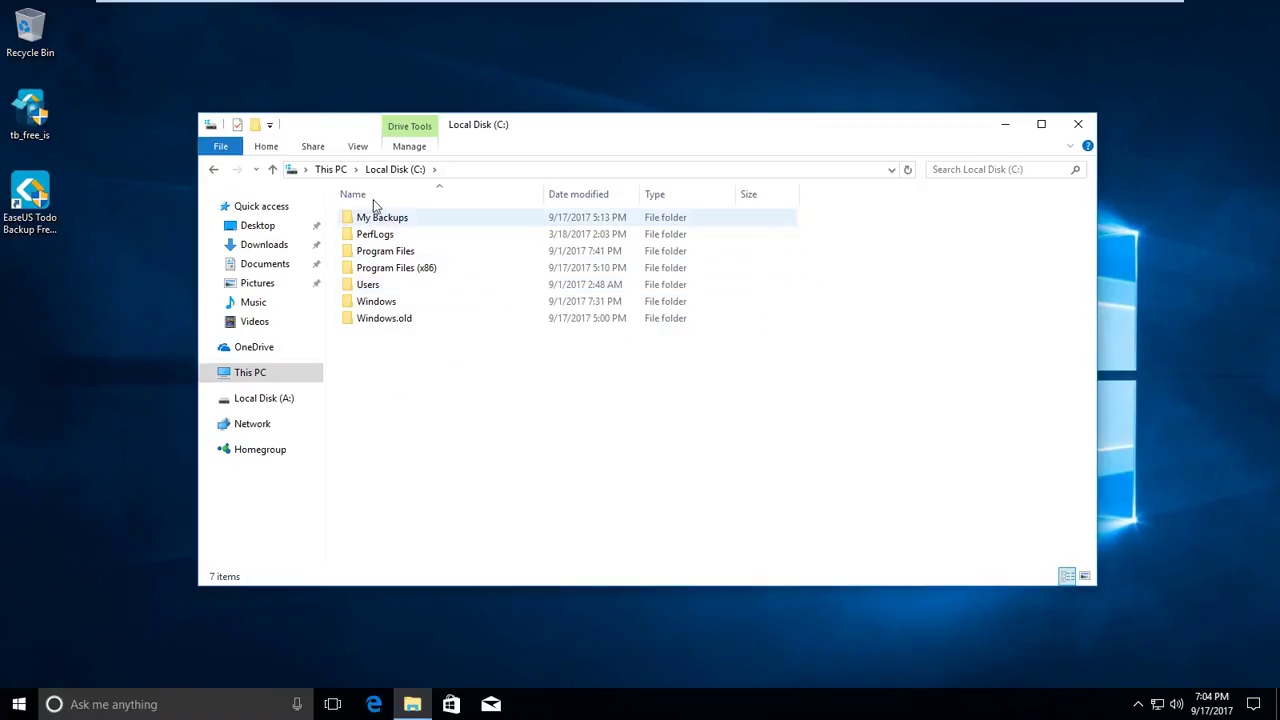
left_click(213, 169)
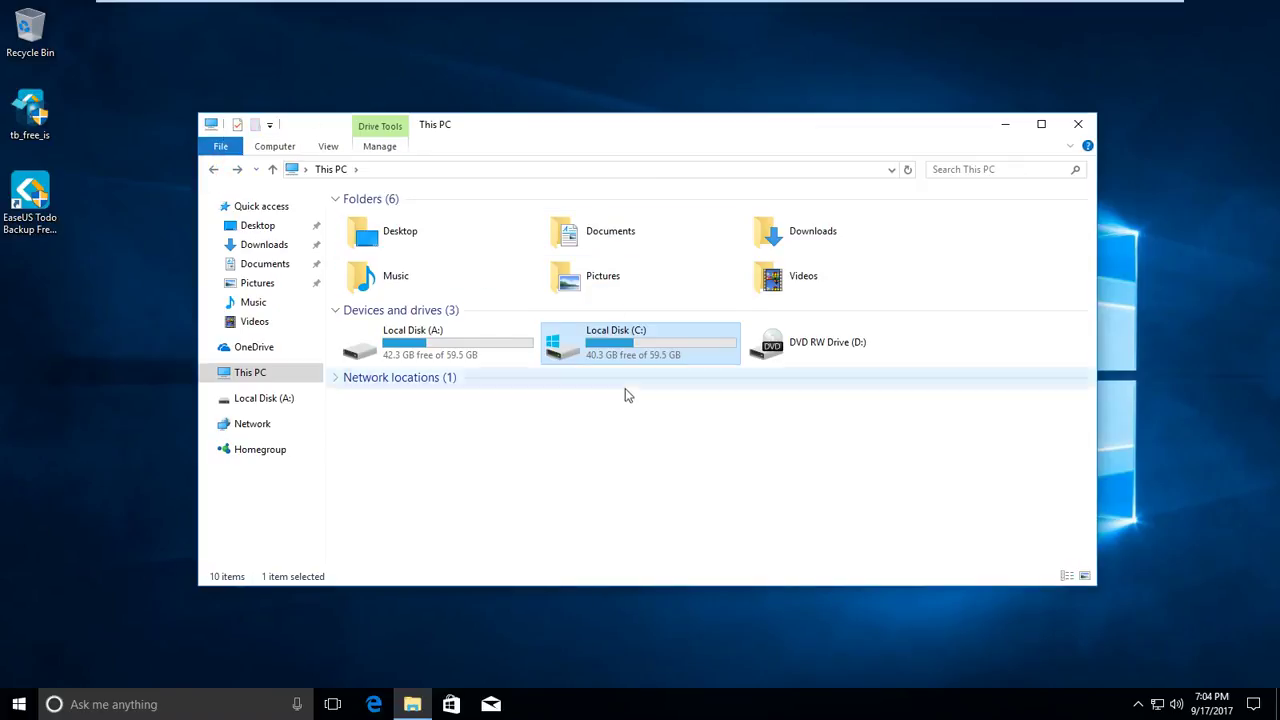
double_click(451, 344)
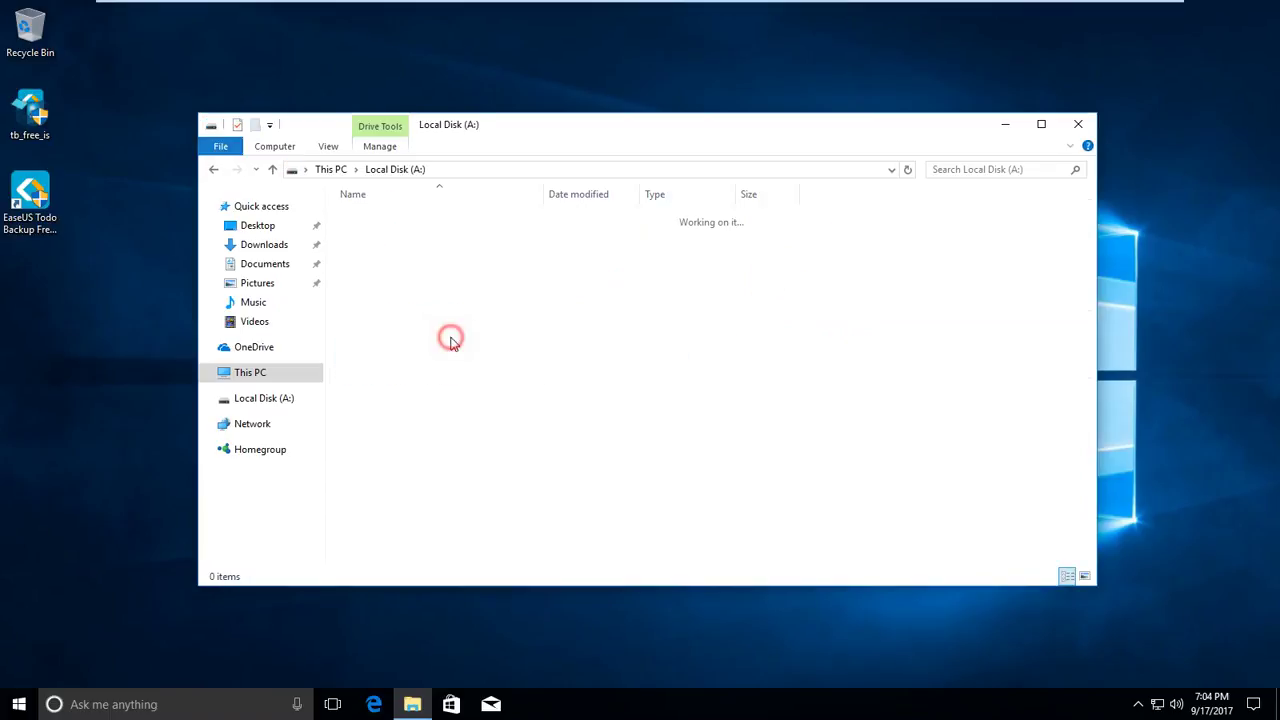
left_click(213, 169)
left_click(1078, 124)
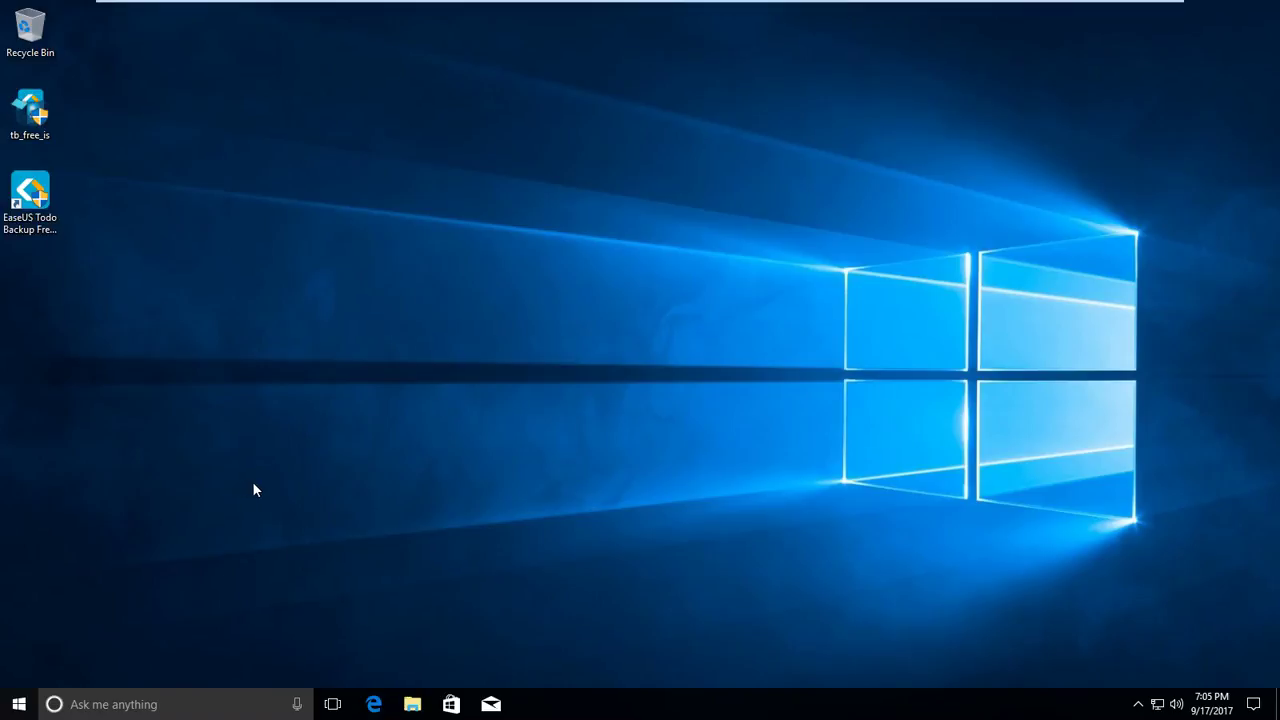
- Shut down Windows in the virtual machine and leave the full-screen view
key("super")
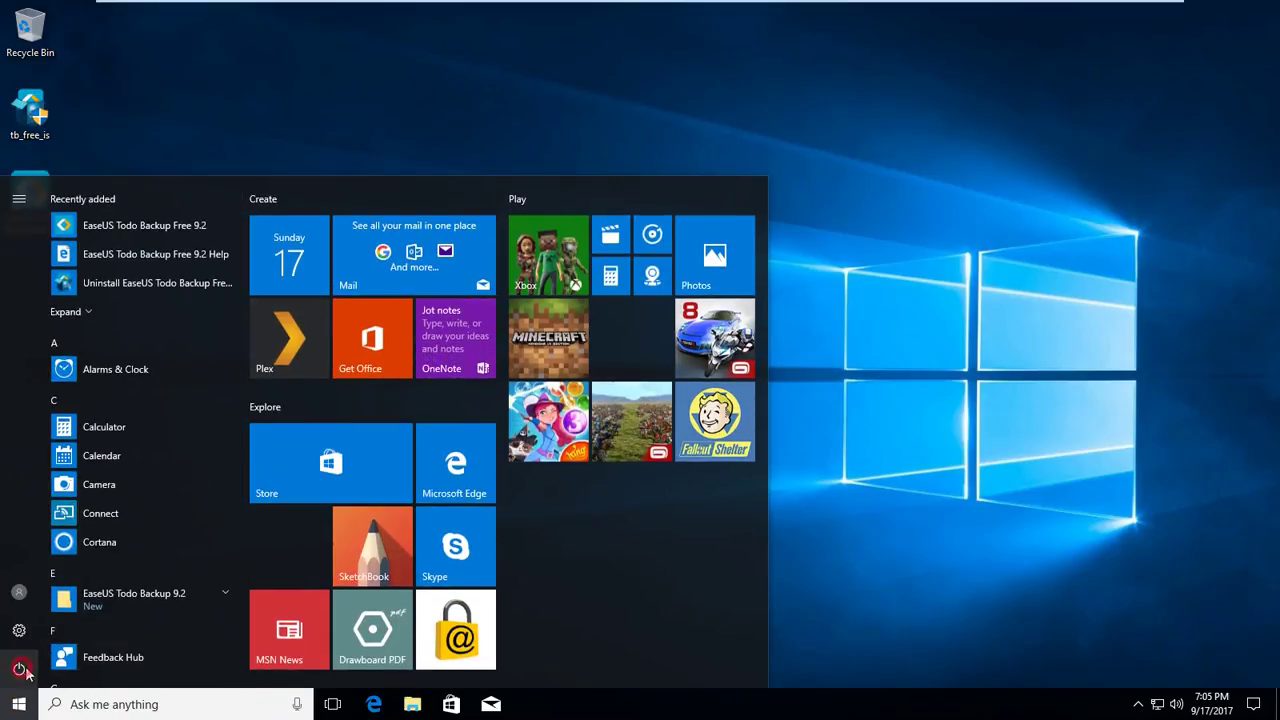
left_click(19, 669)
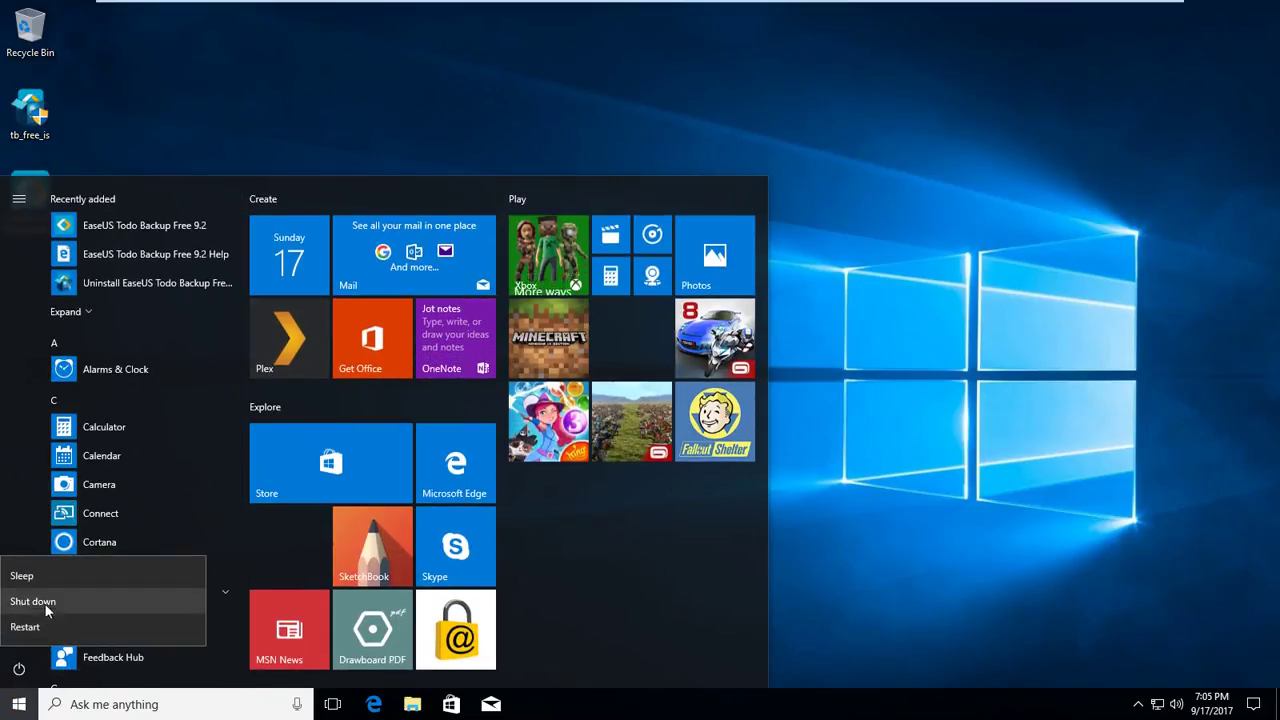
key("Escape")
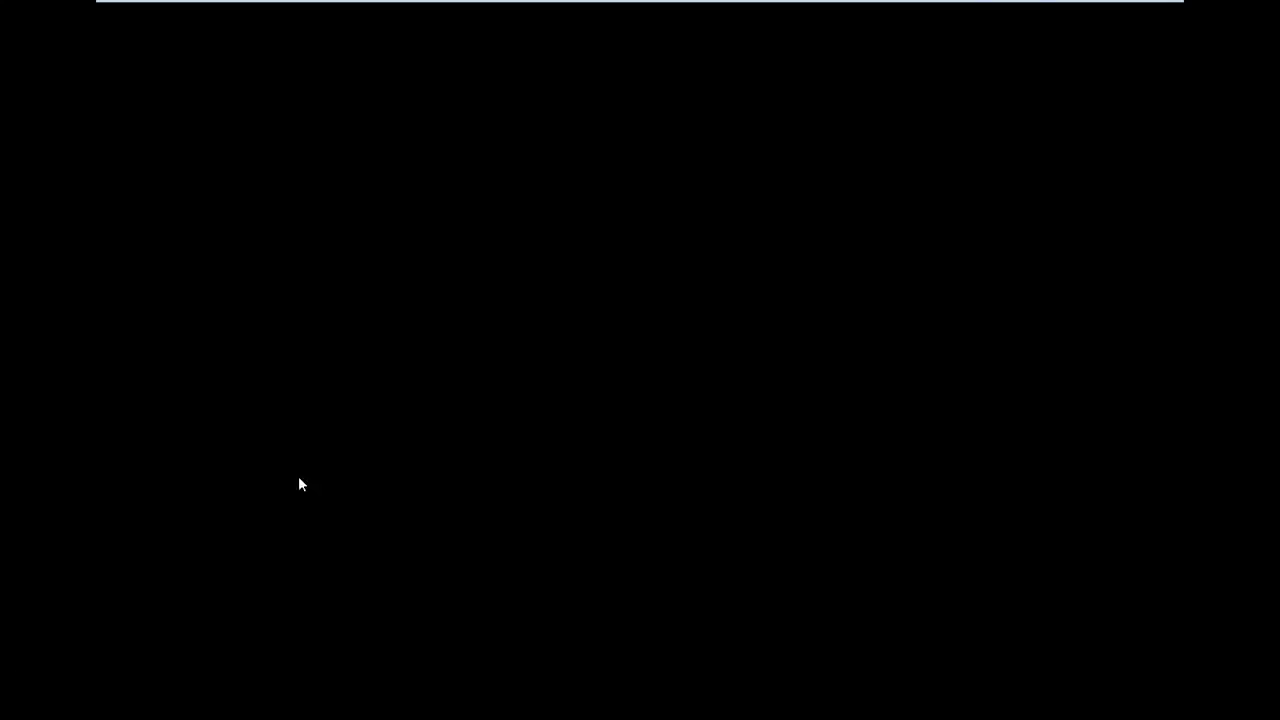
mouse_move(1075, 5)
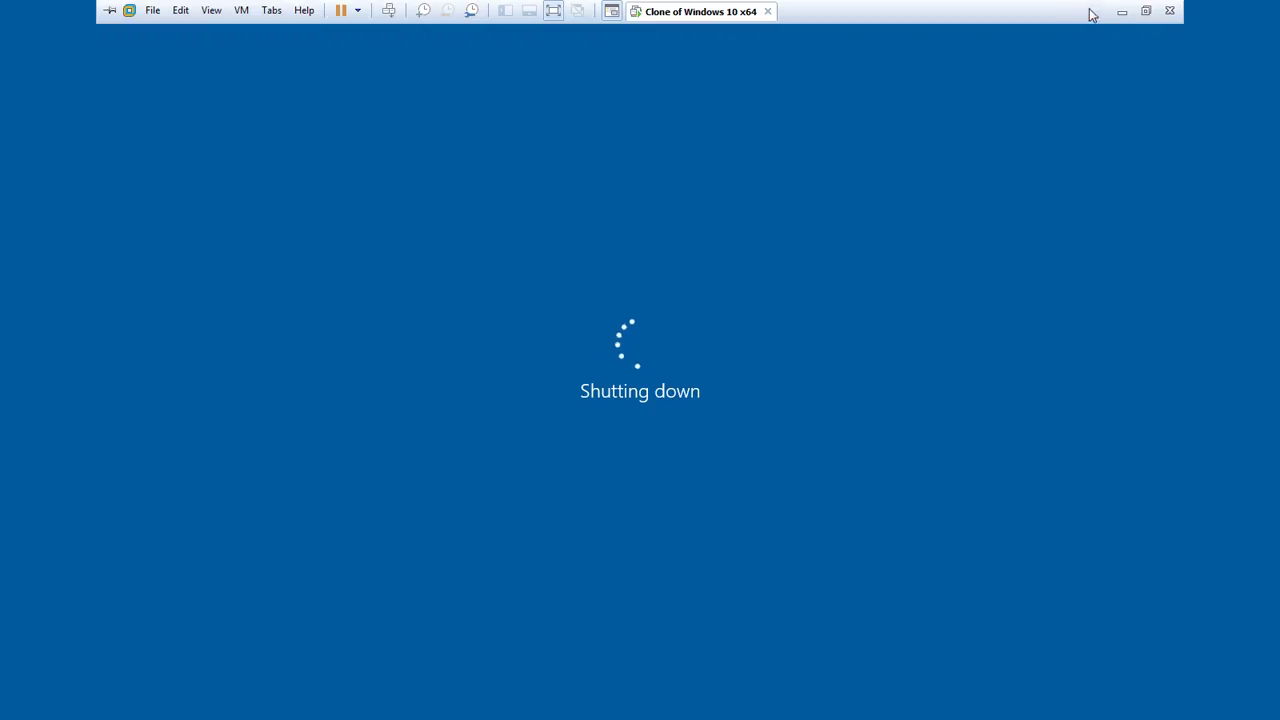
left_click(1146, 10)
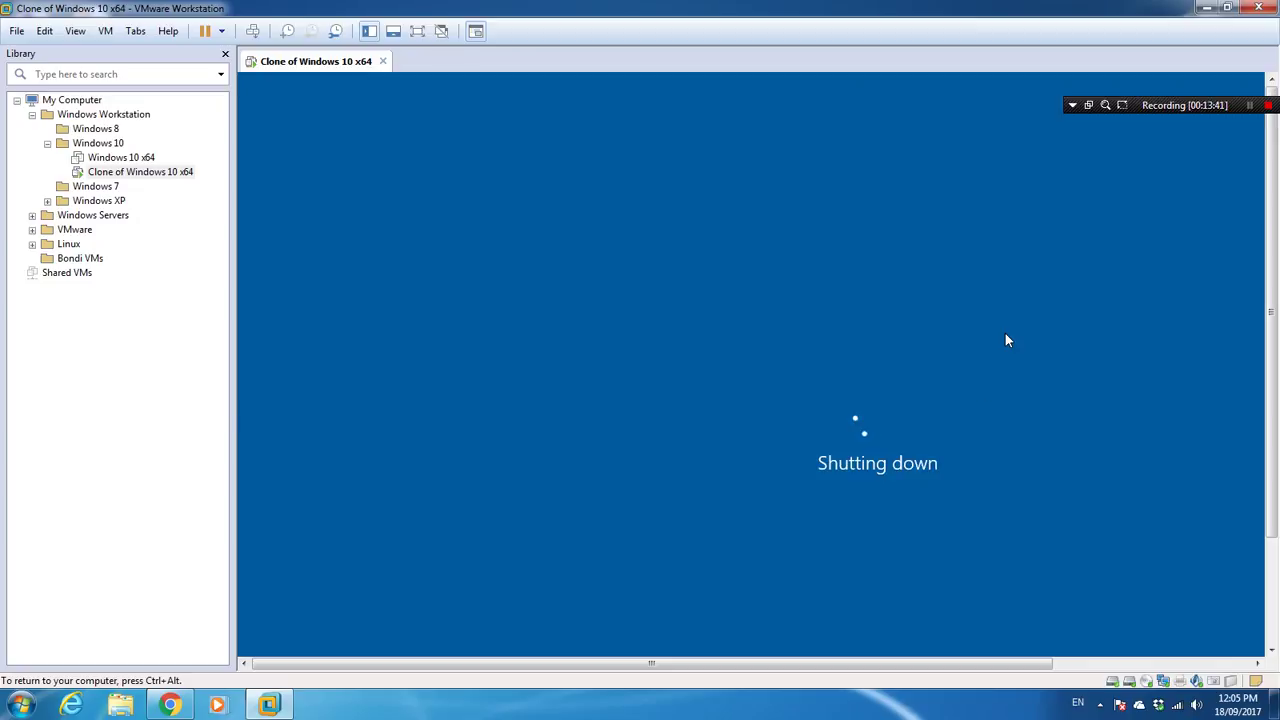
left_click(1249, 105)
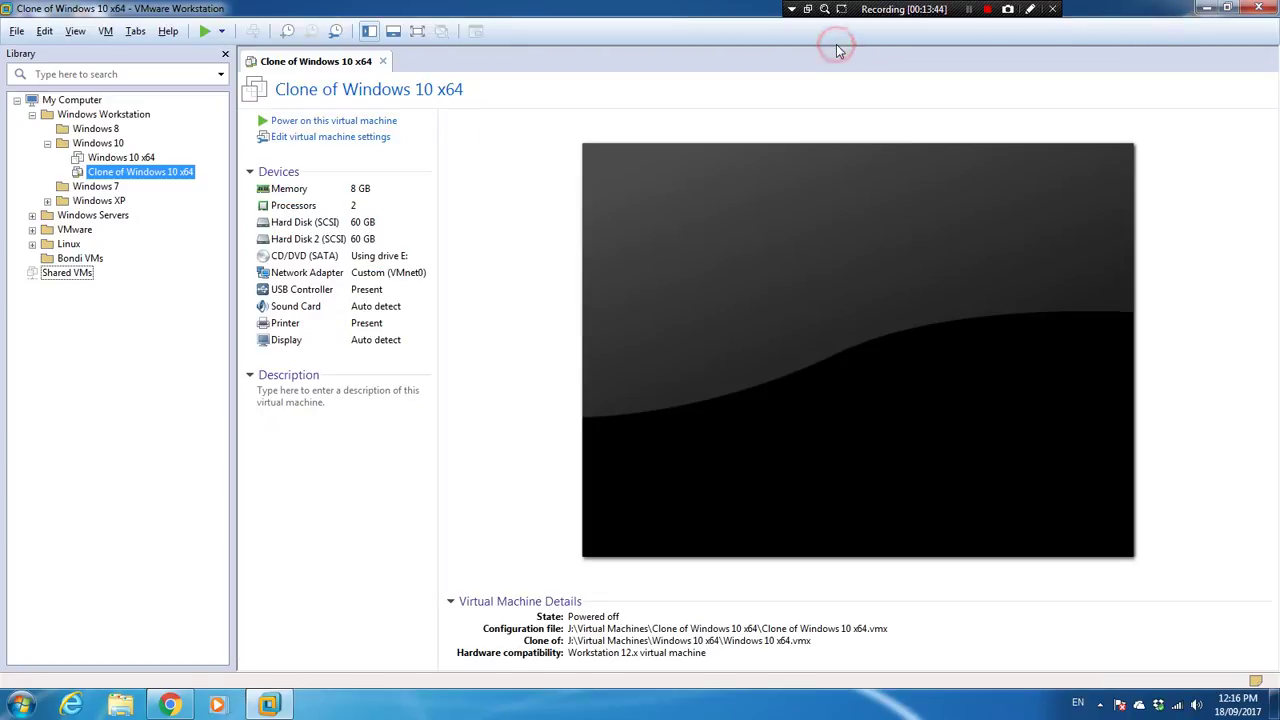
- Open the settings of the Clone of Windows 10 x64 virtual machine and check the disk files of both hard disks
right_click(140, 176)
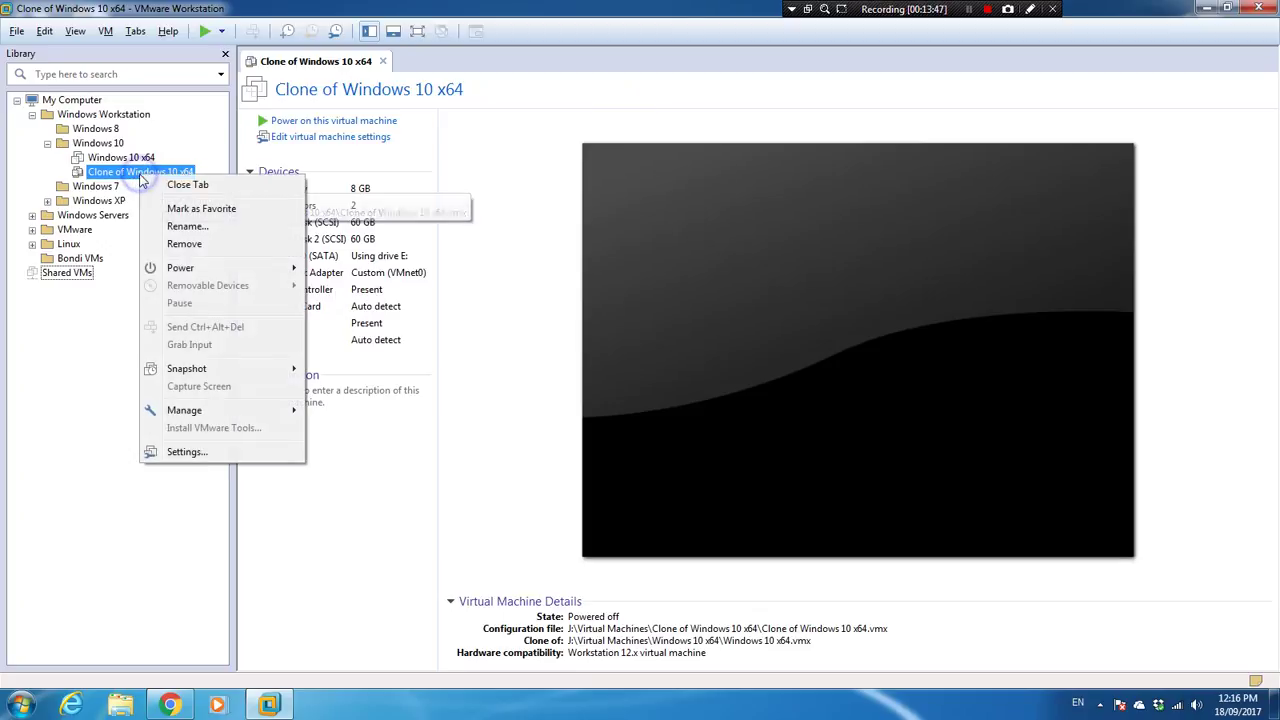
left_click(186, 452)
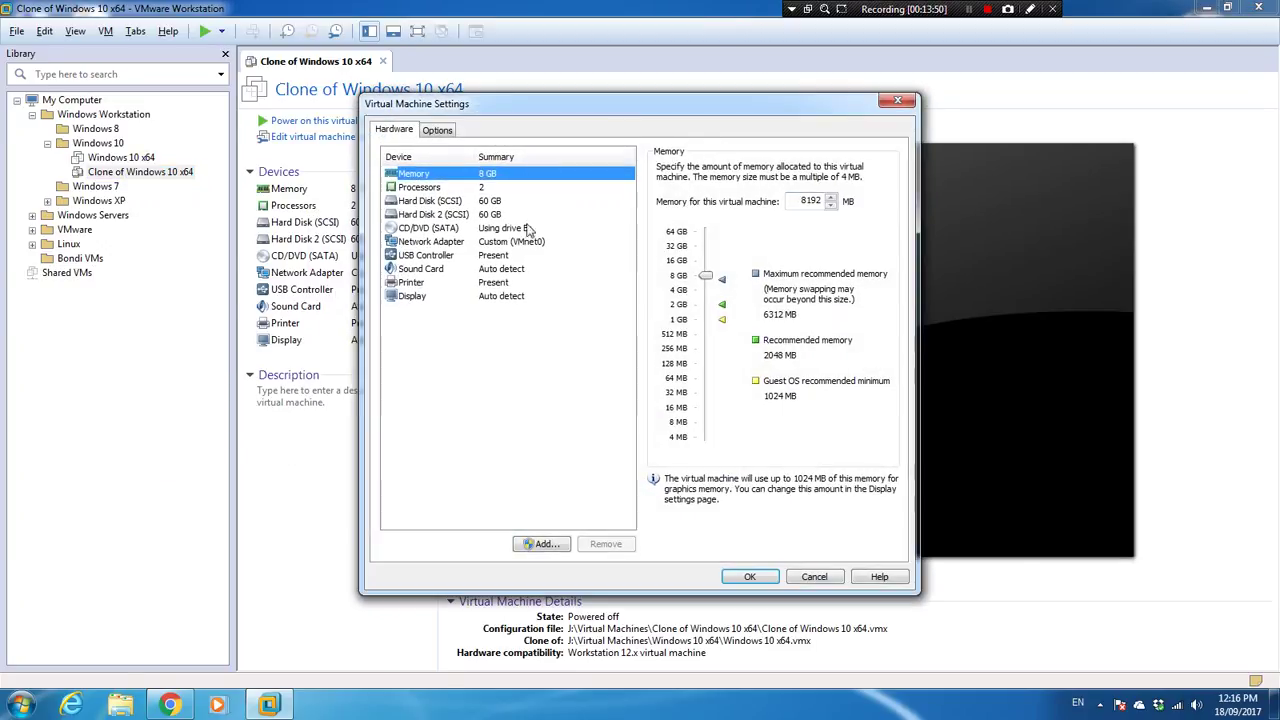
left_click(415, 201)
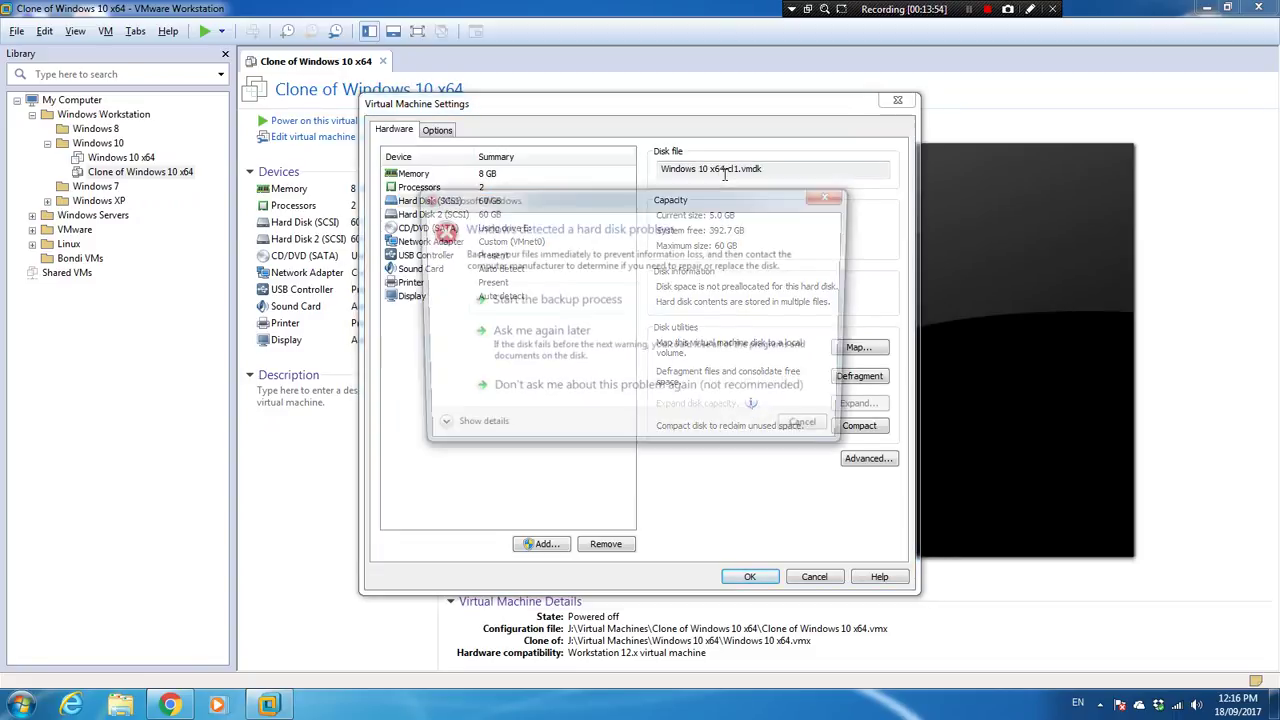
left_click(826, 201)
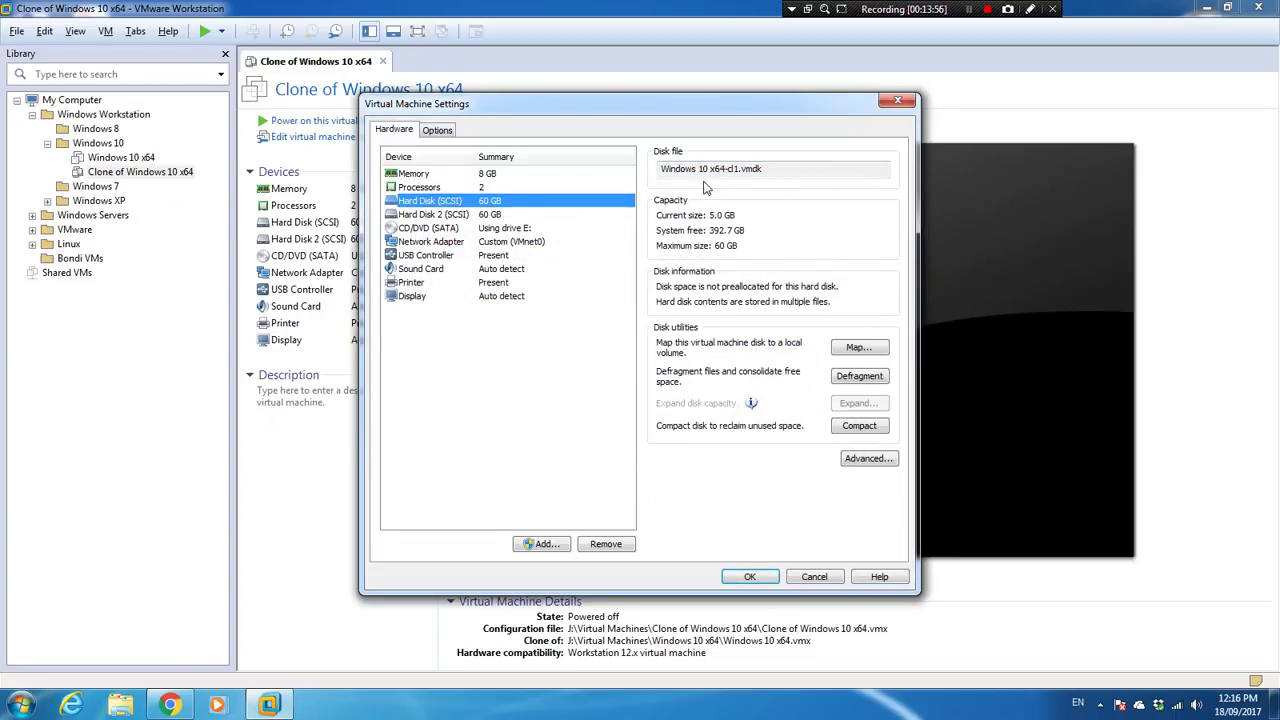
left_click(428, 216)
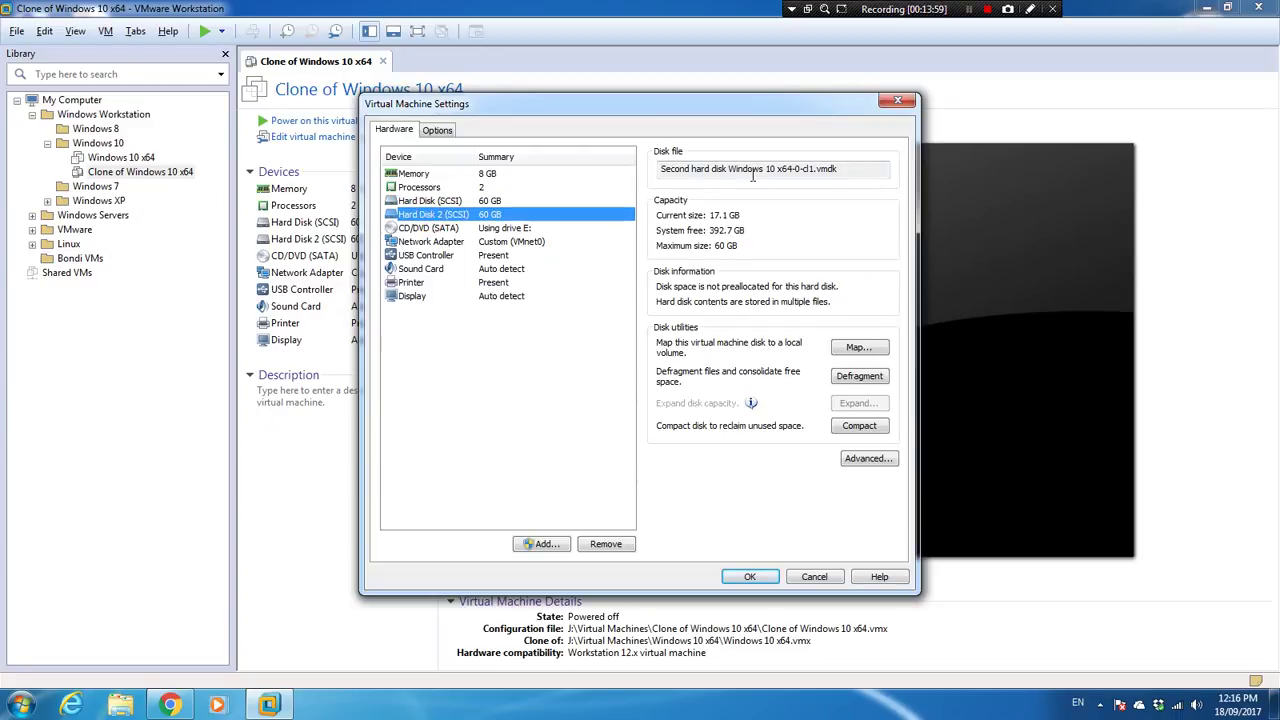
- Remove the original hard disk (Windows 10 x64-cl1.vmdk) from the virtual machine, check the remaining Hard Disk 2 and save the settings
left_click(445, 202)
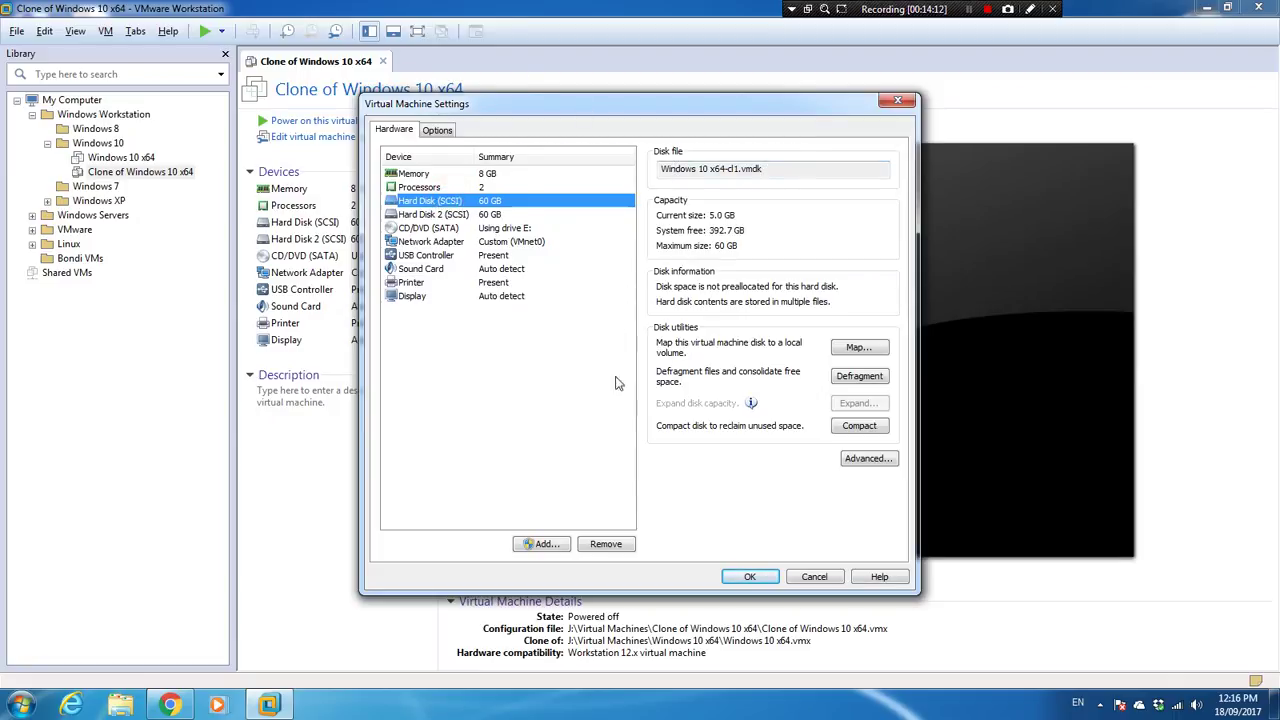
left_click(603, 544)
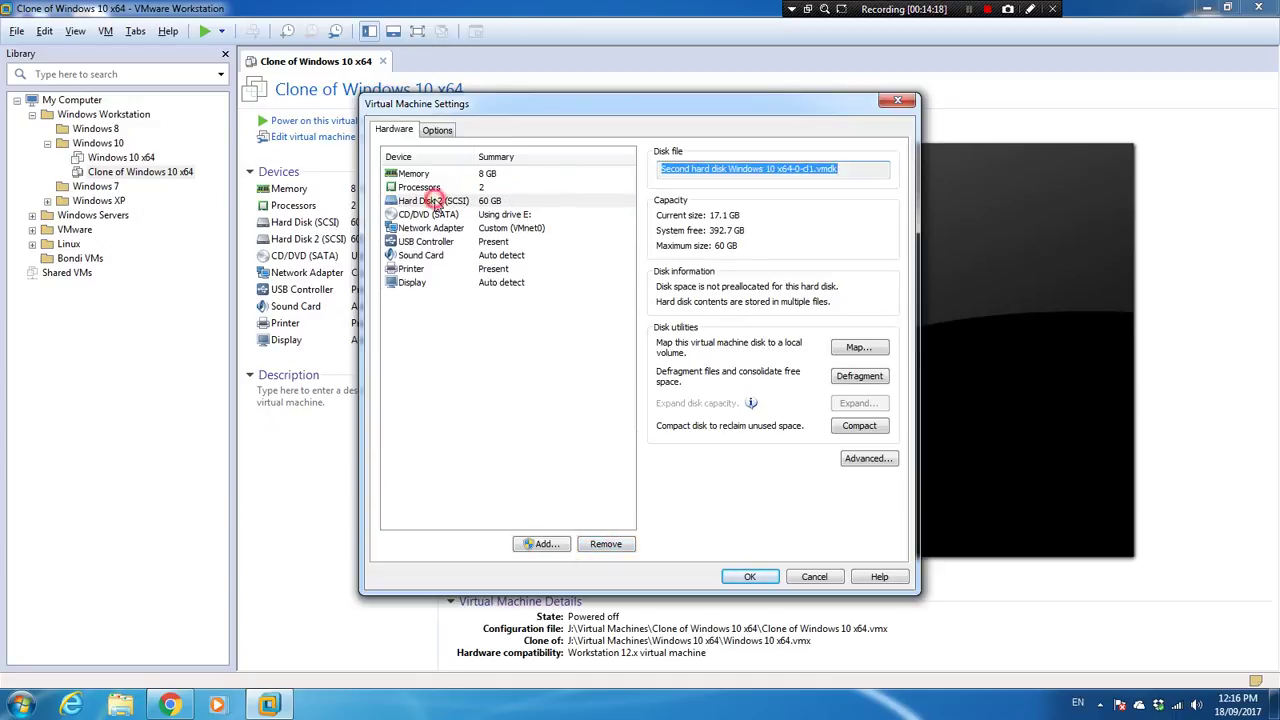
left_click(434, 201)
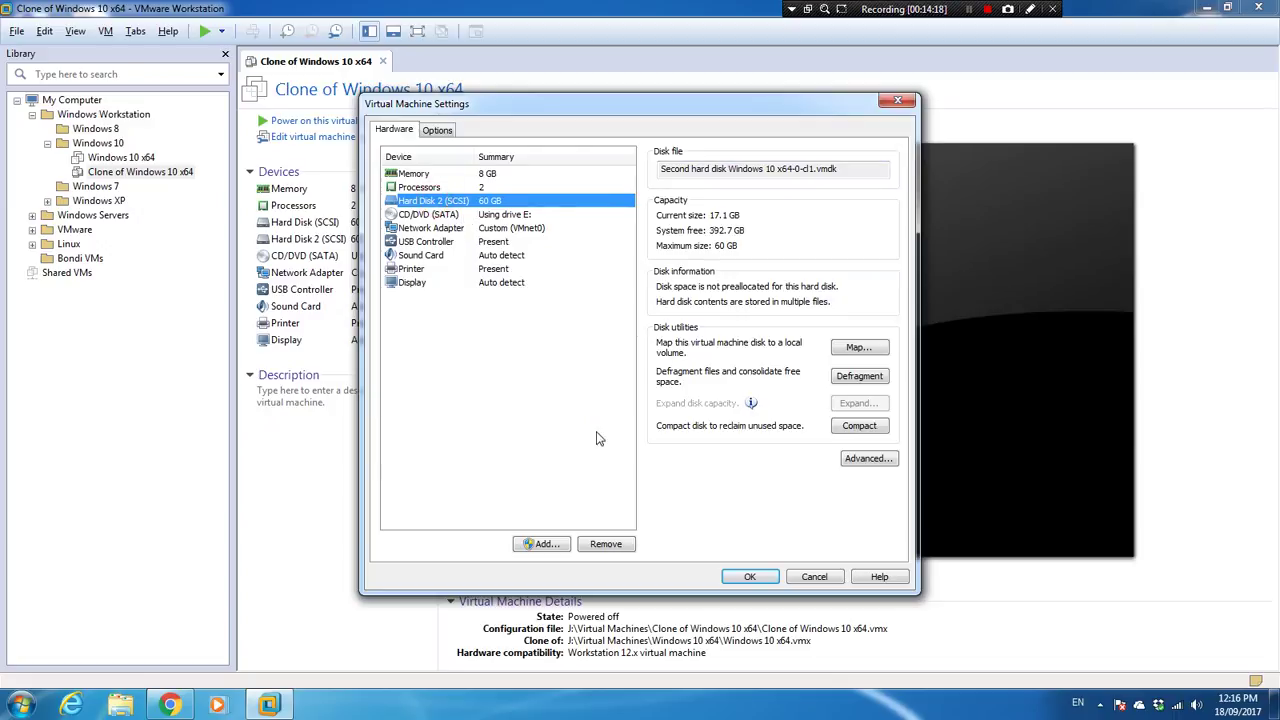
left_click(730, 168)
left_click(749, 576)
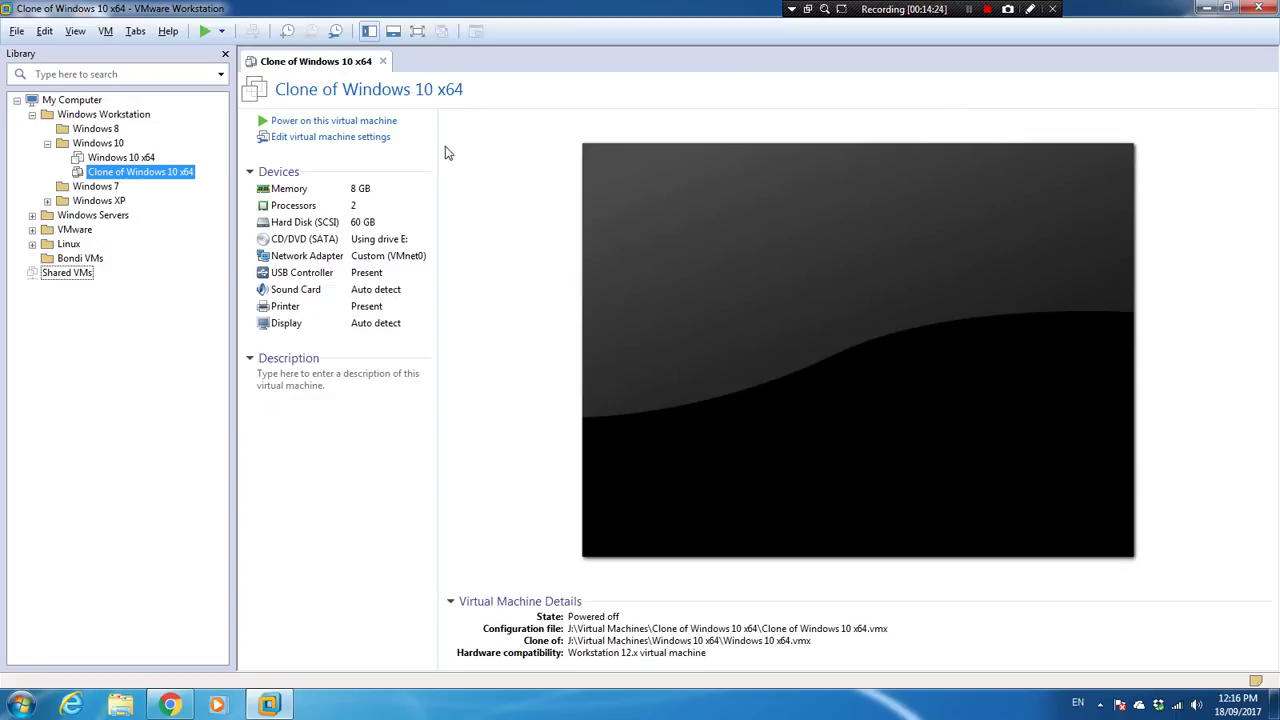
- Power on the virtual machine, let Windows boot from the cloned disk in full screen and return to the windowed view
left_click(290, 121)
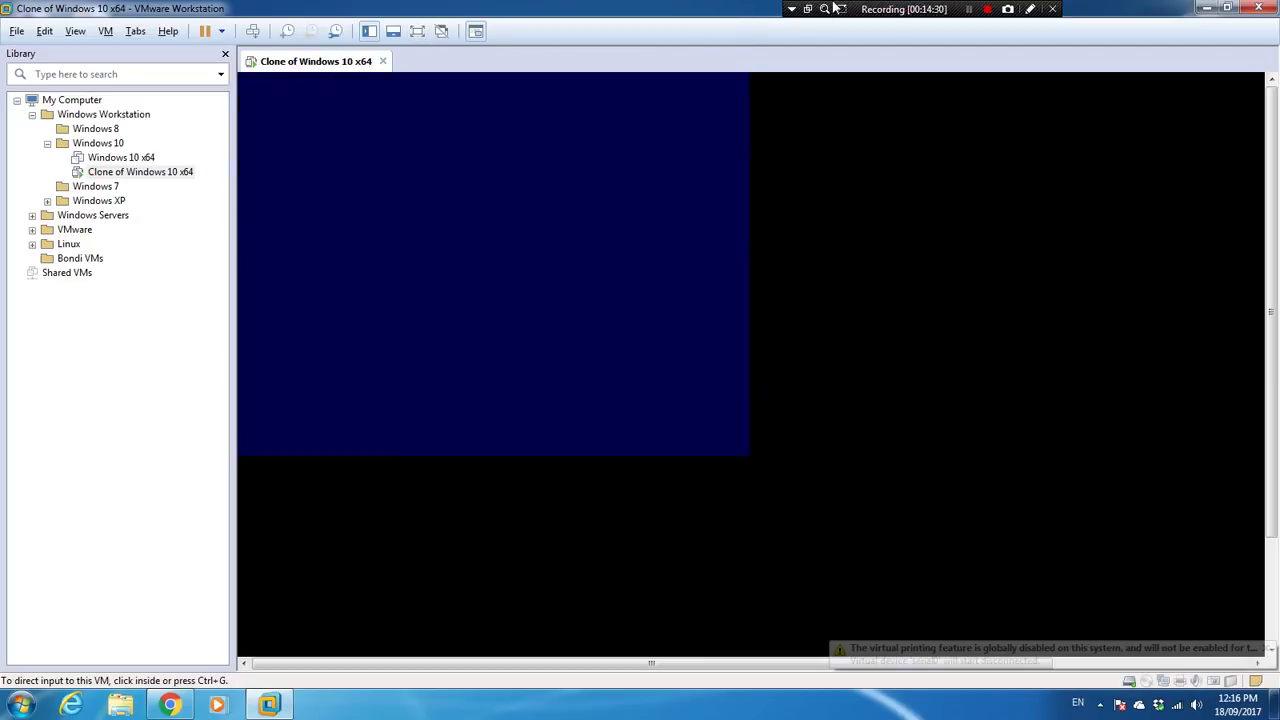
left_click(418, 32)
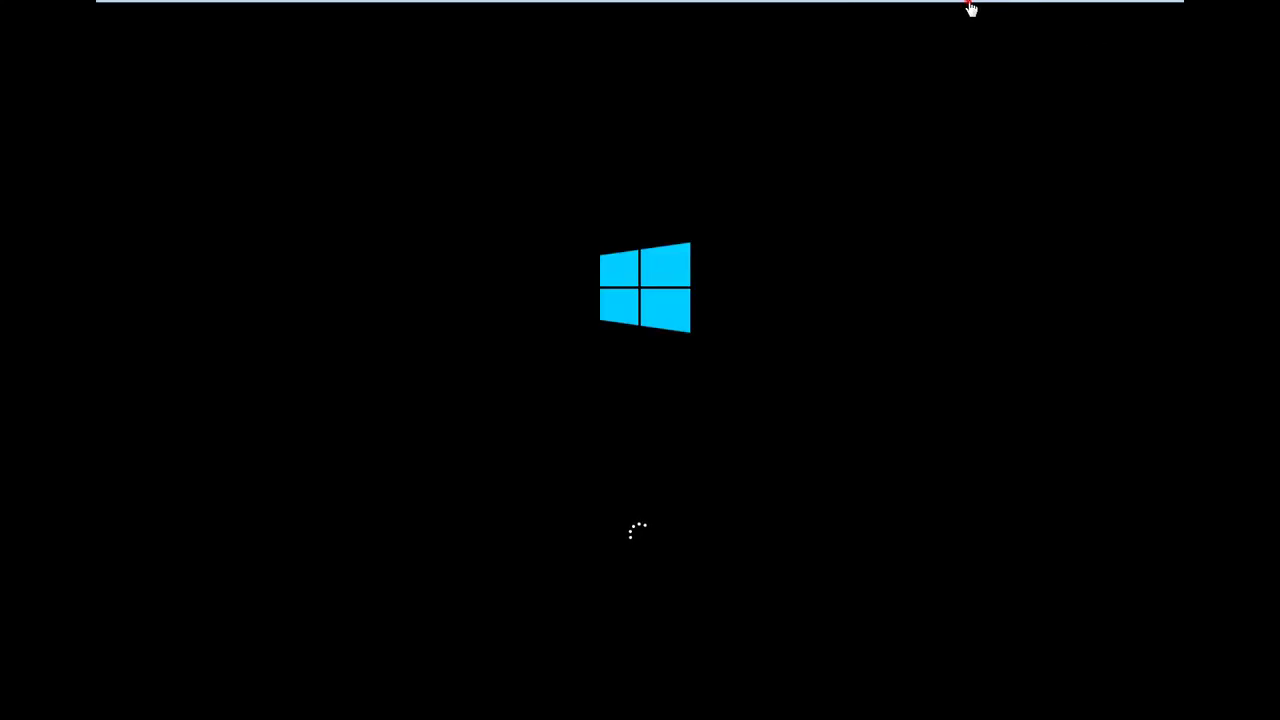
mouse_move(966, 3)
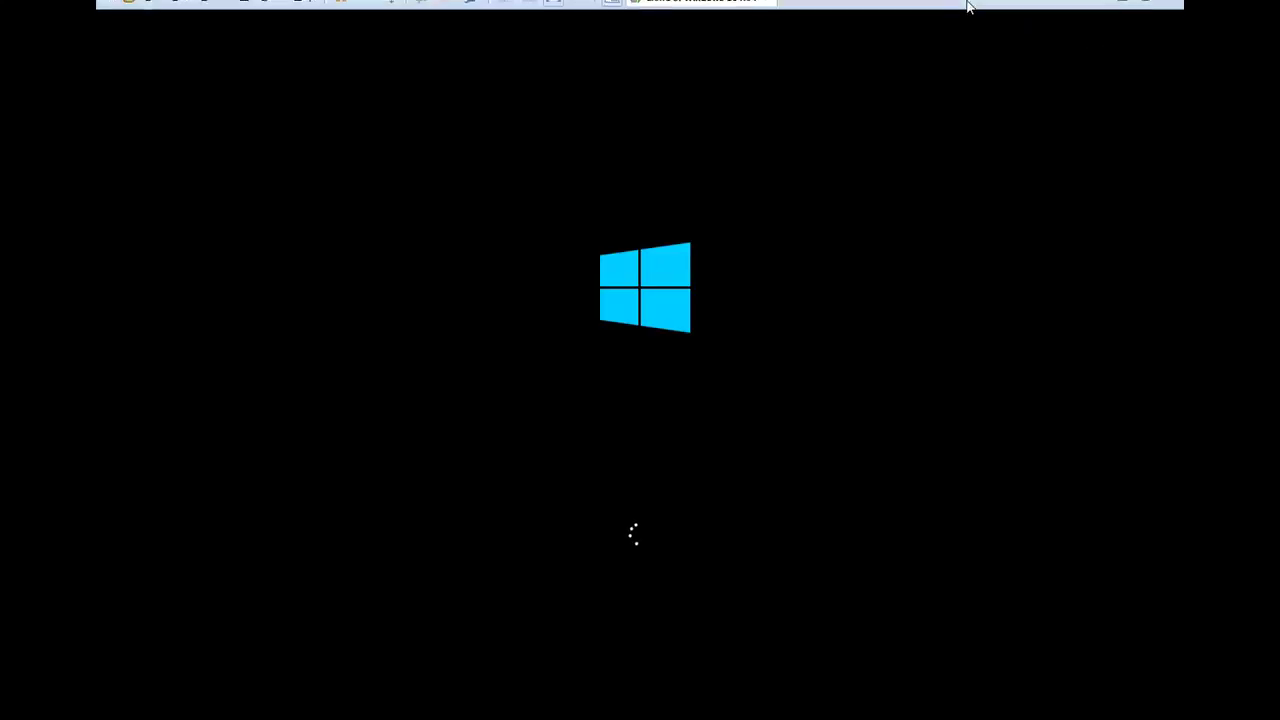
left_click(1146, 12)
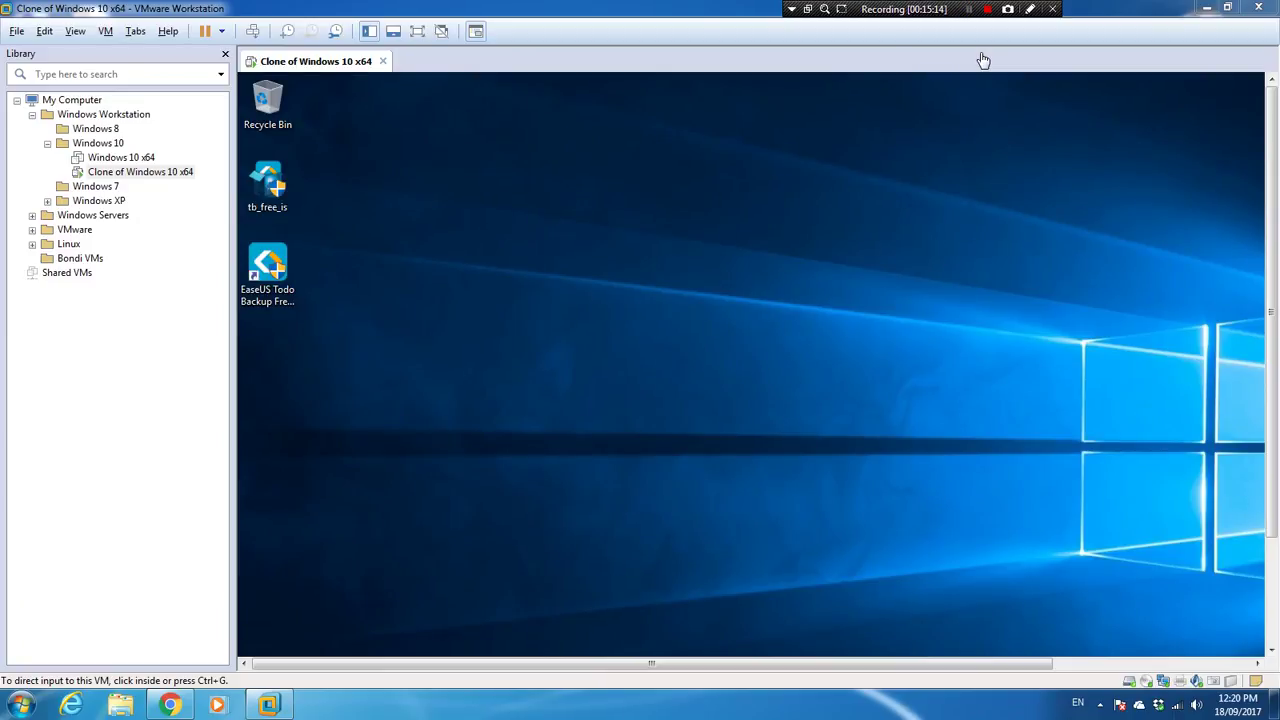
- View the booted Windows desktop in full screen and leave the full-screen view
left_click(416, 33)
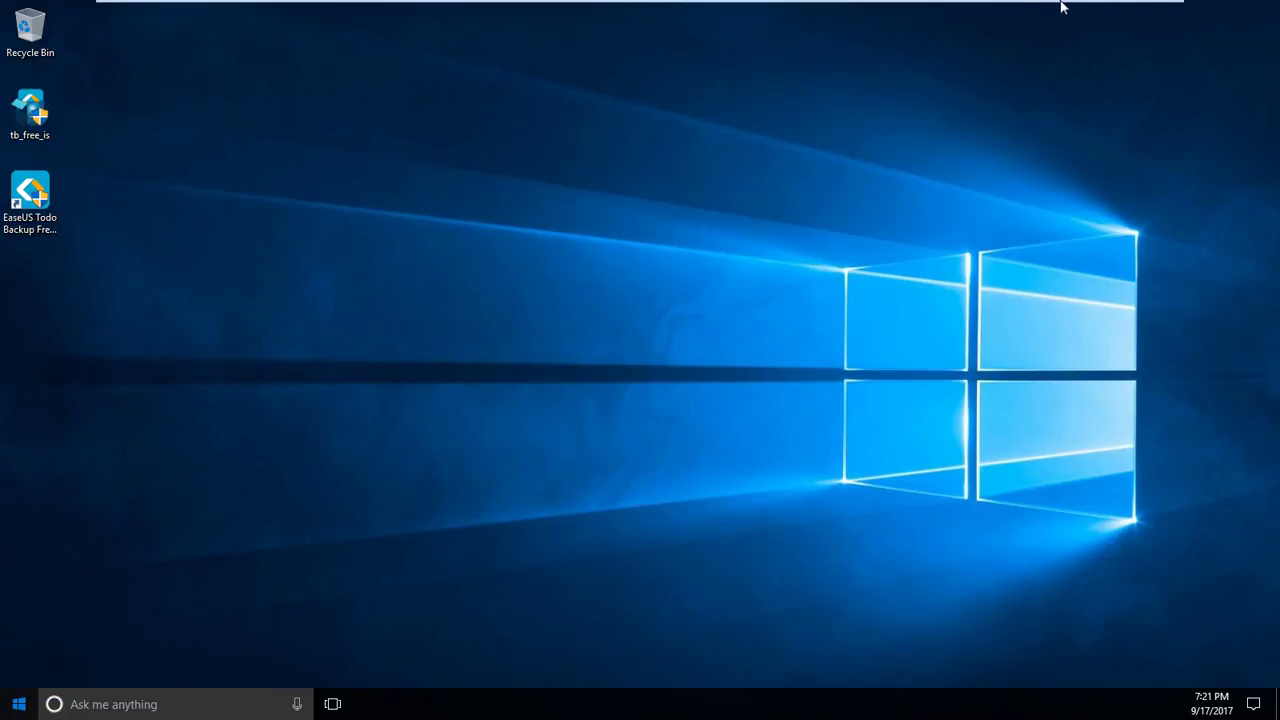
mouse_move(1030, 6)
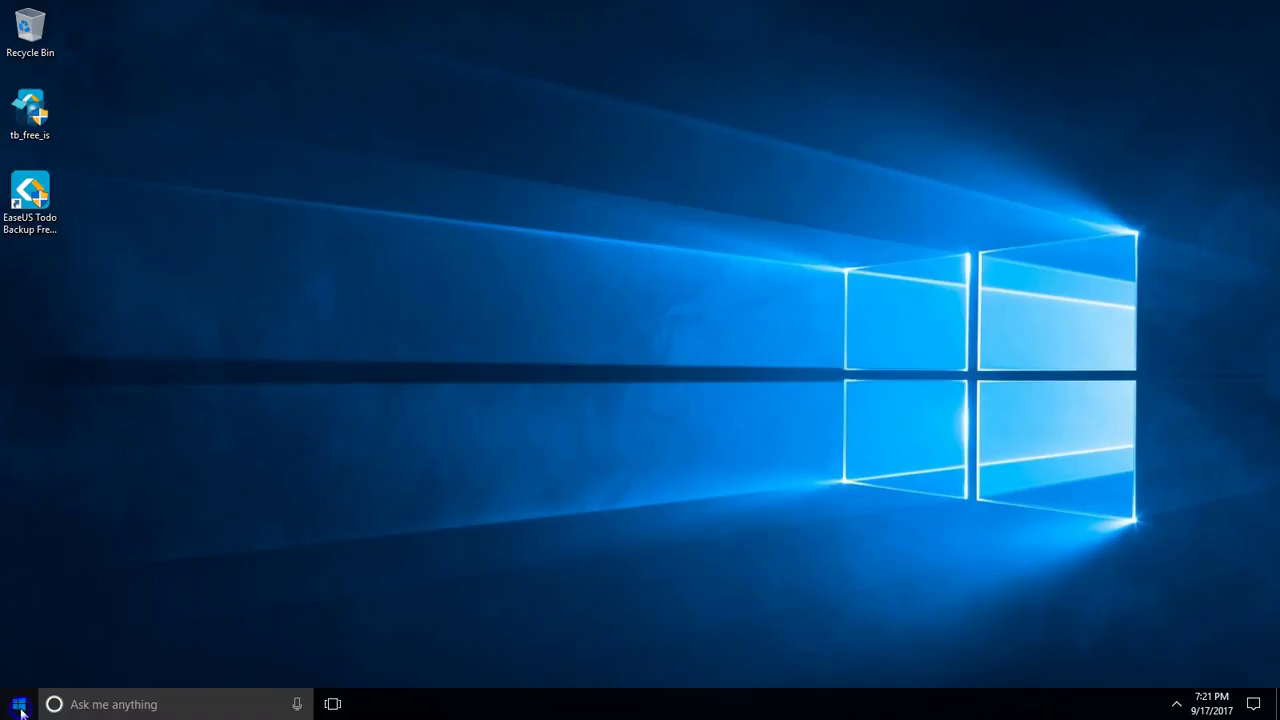
mouse_move(958, 7)
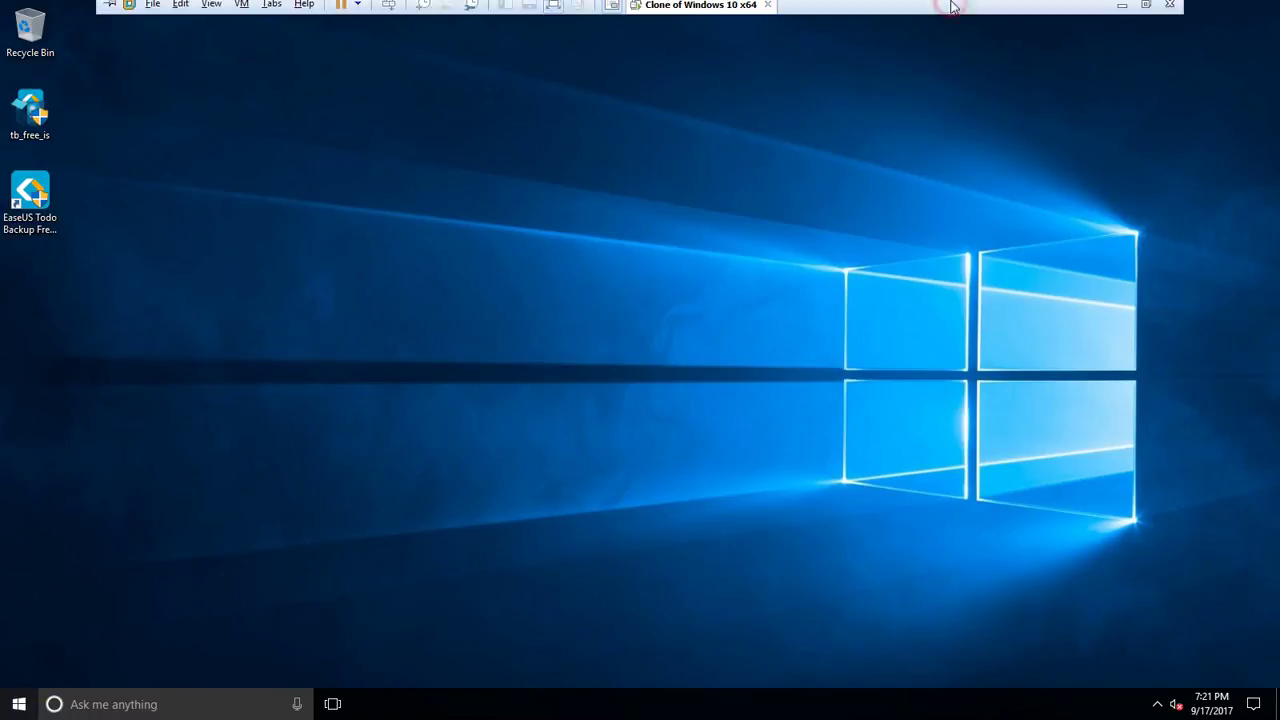
left_click(1150, 8)
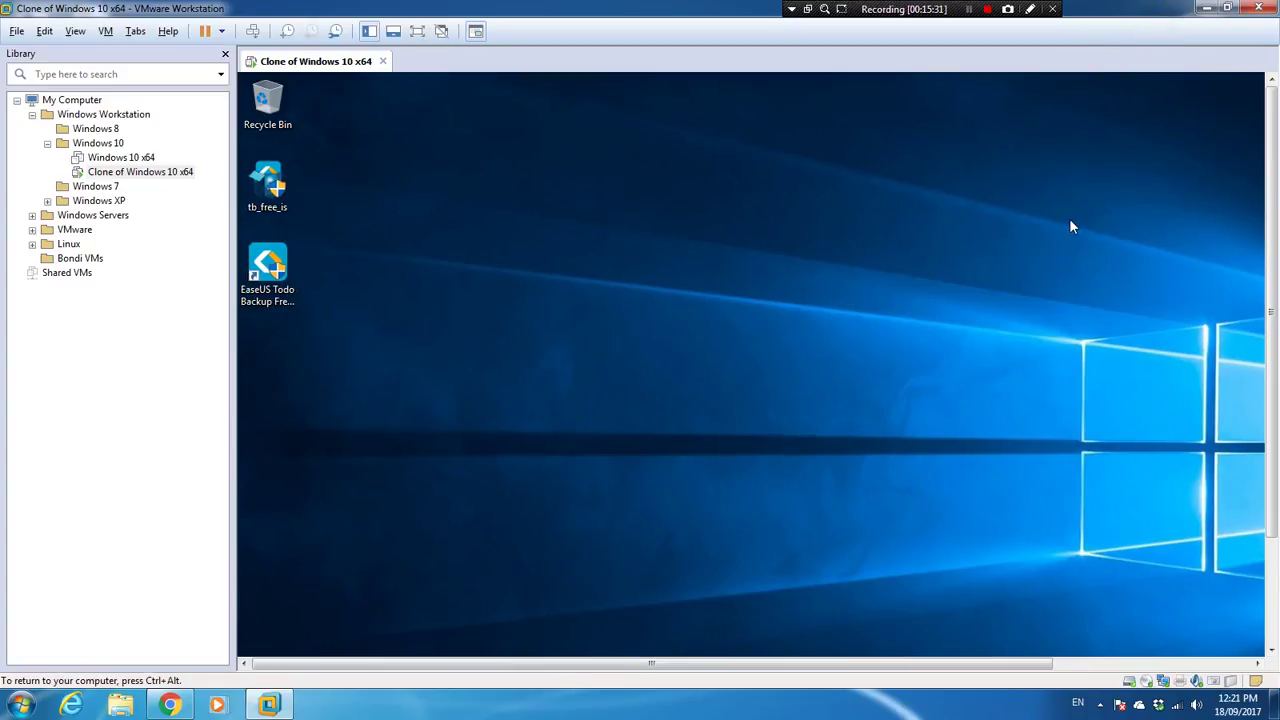
- Open Disk Management in the virtual machine and examine the partition layout of Disk 0
key("super")
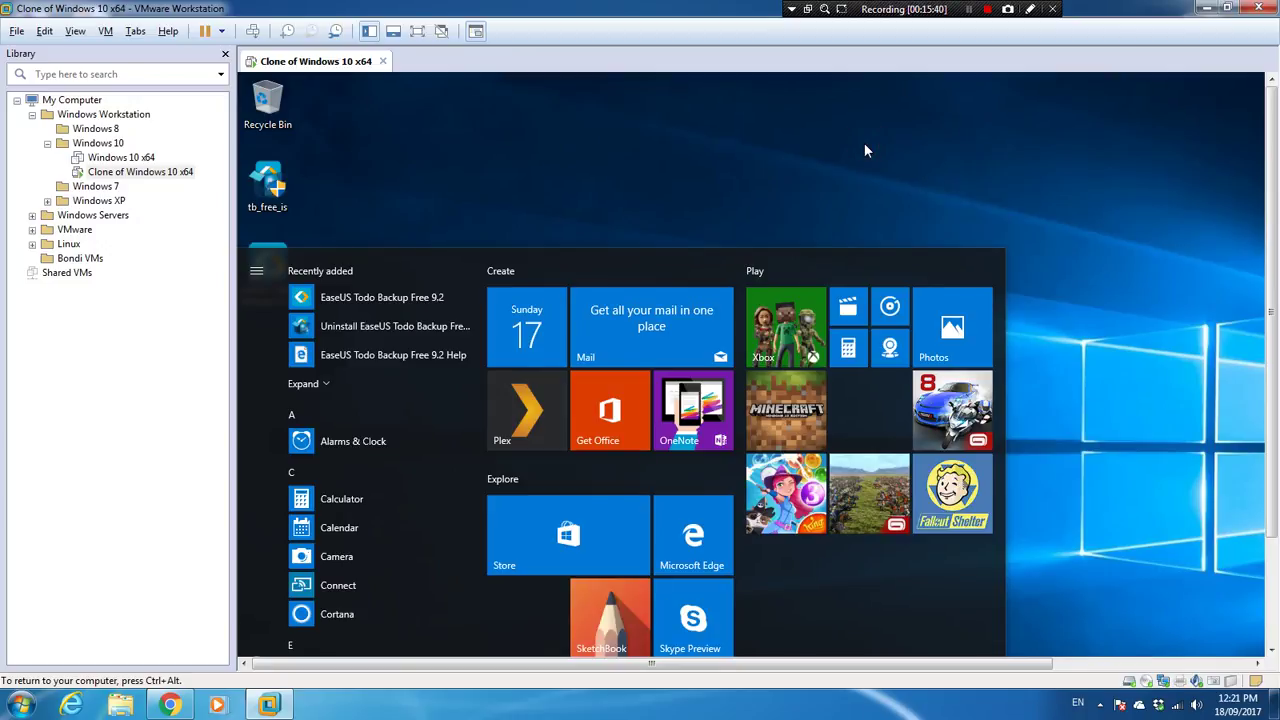
left_click(918, 155)
left_click(1273, 190)
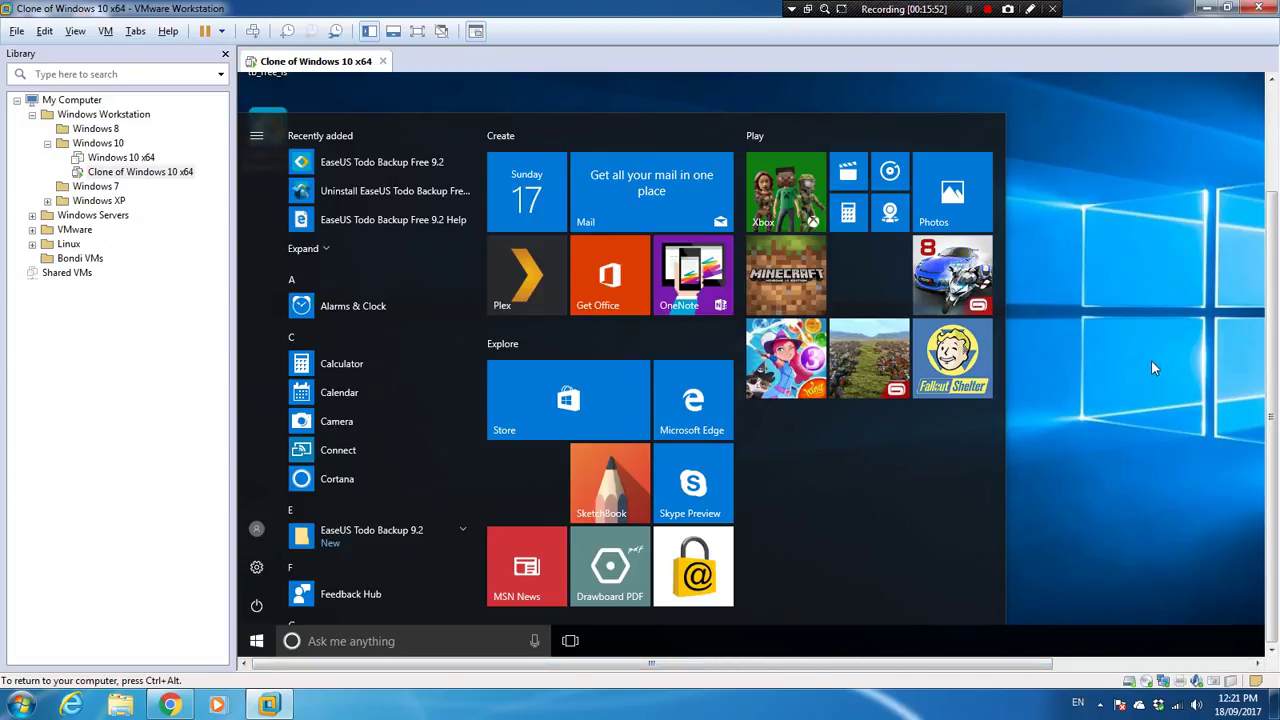
left_click(256, 643)
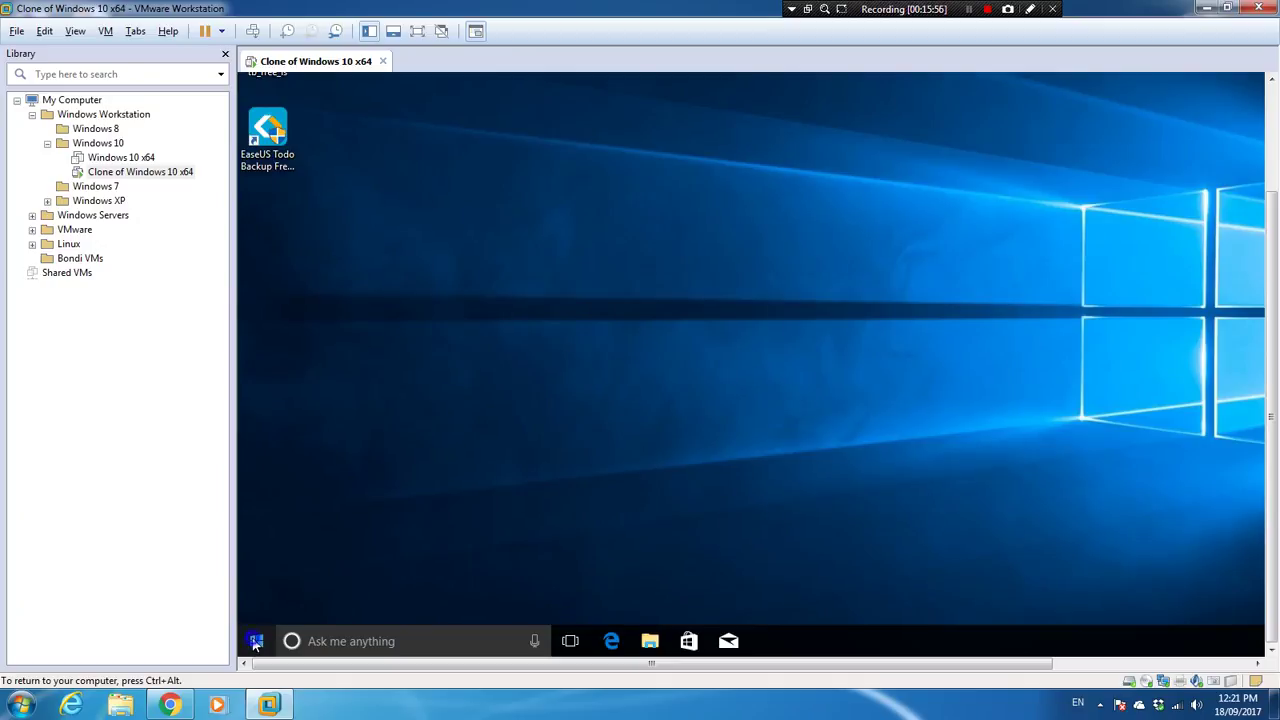
right_click(254, 641)
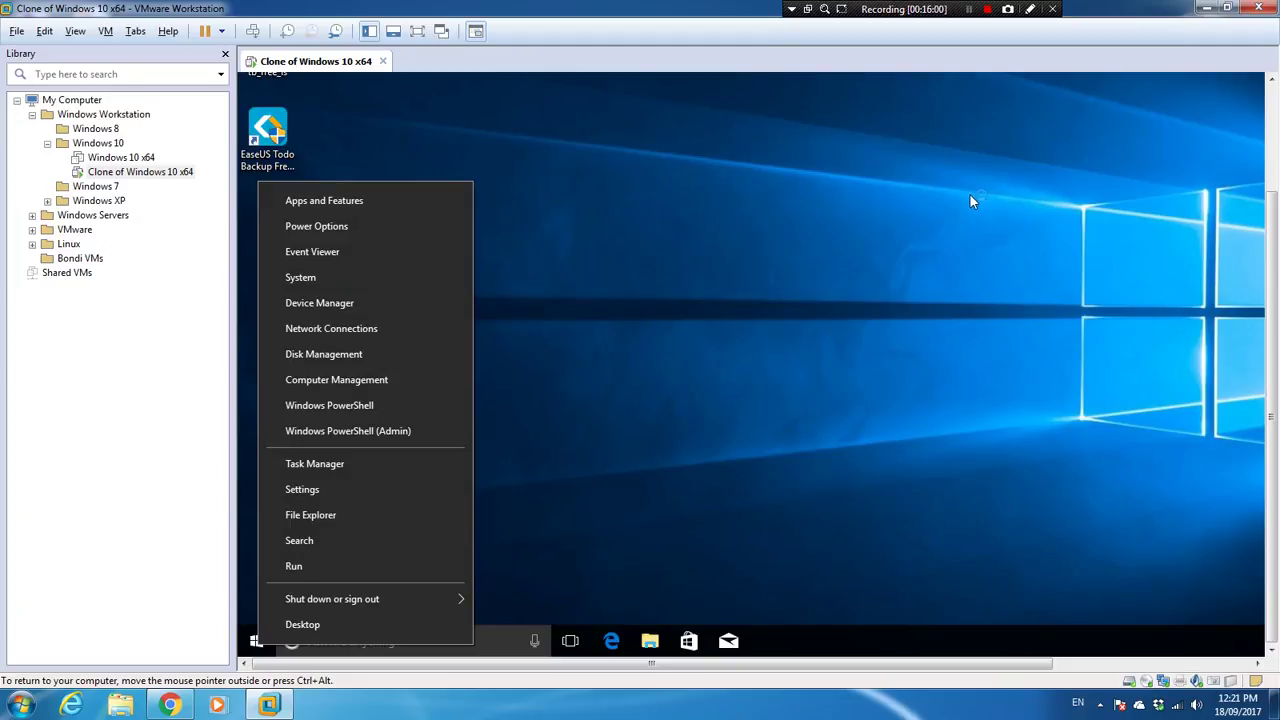
left_click(377, 355)
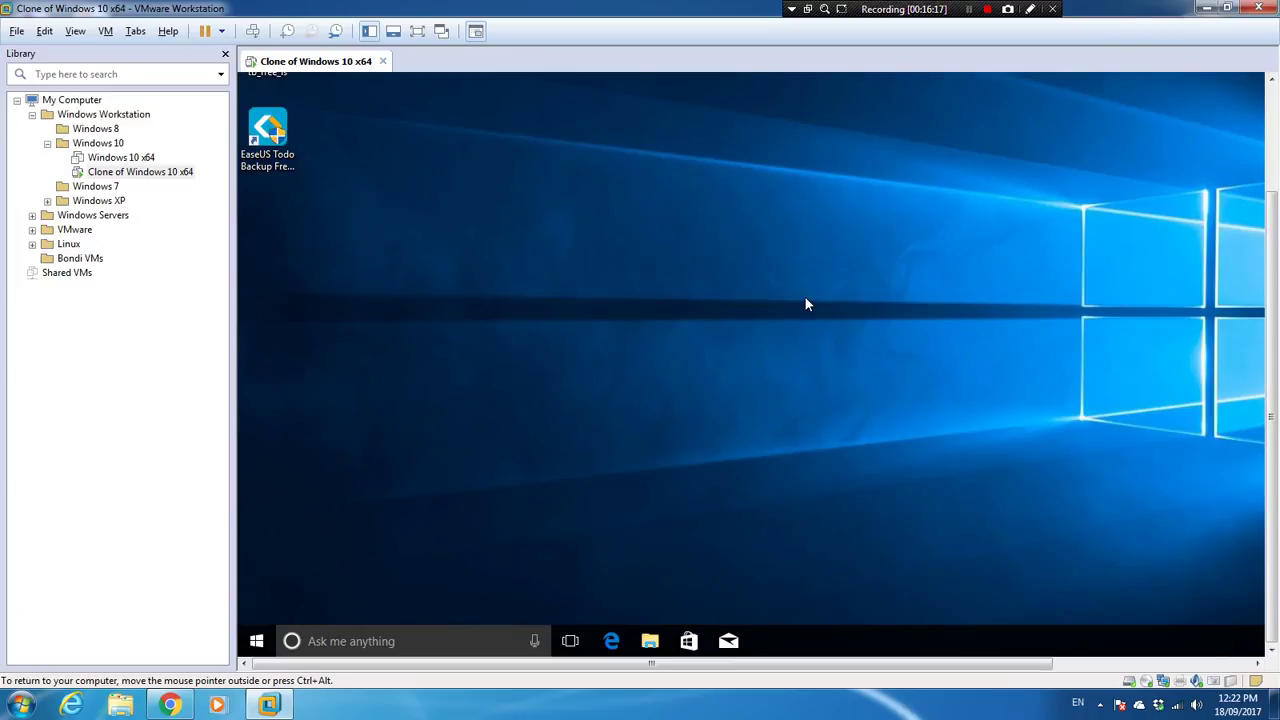
left_click(969, 10)
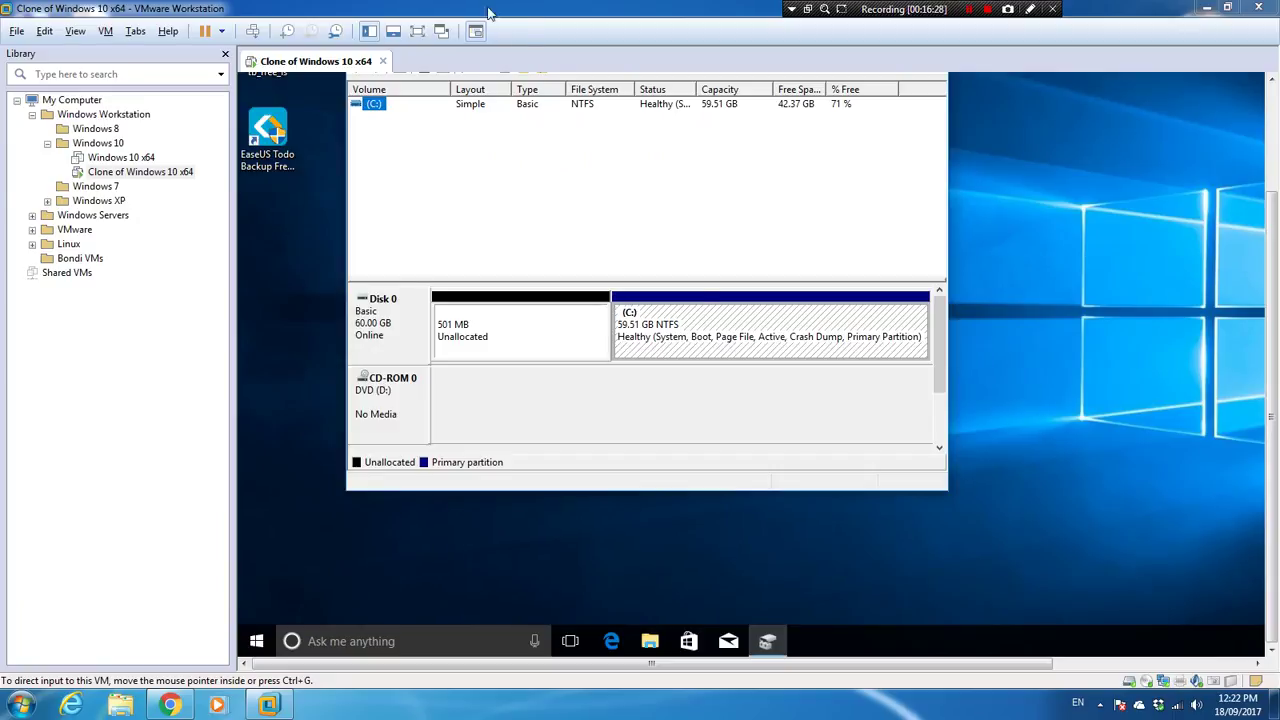
scroll(1270, 290, "up", 2)
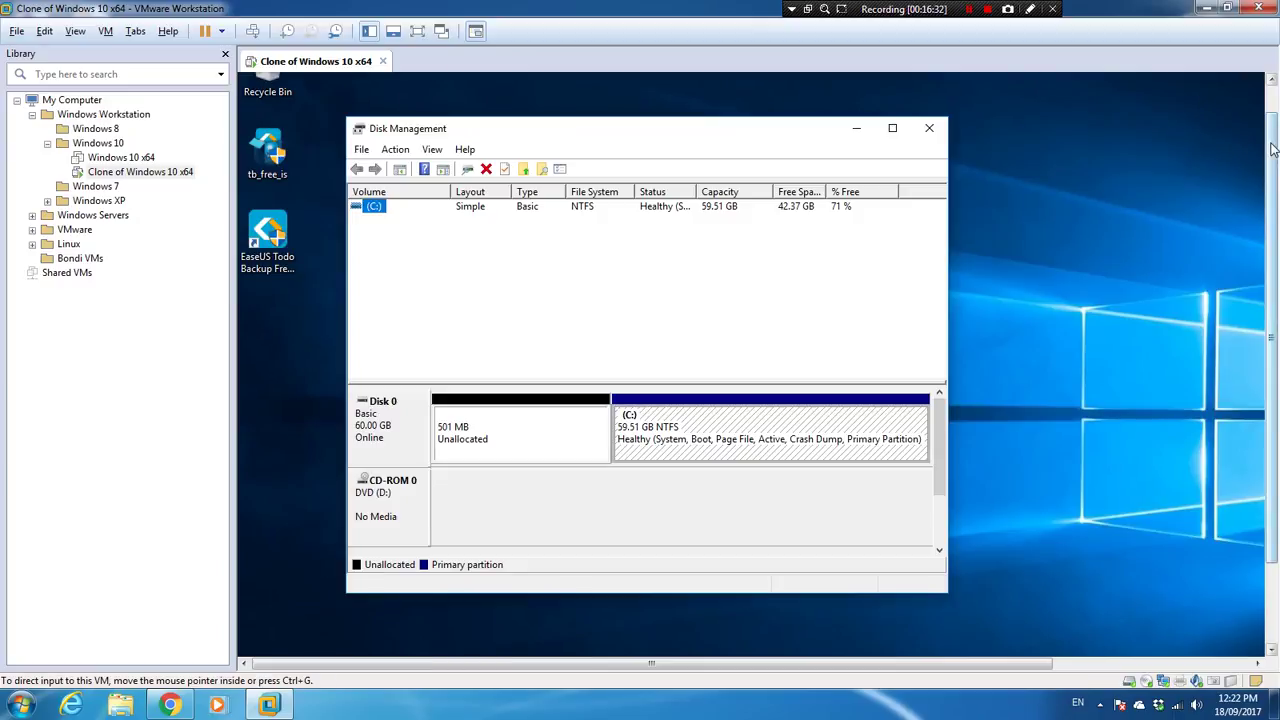
left_click_drag(1274, 152, 1274, 105)
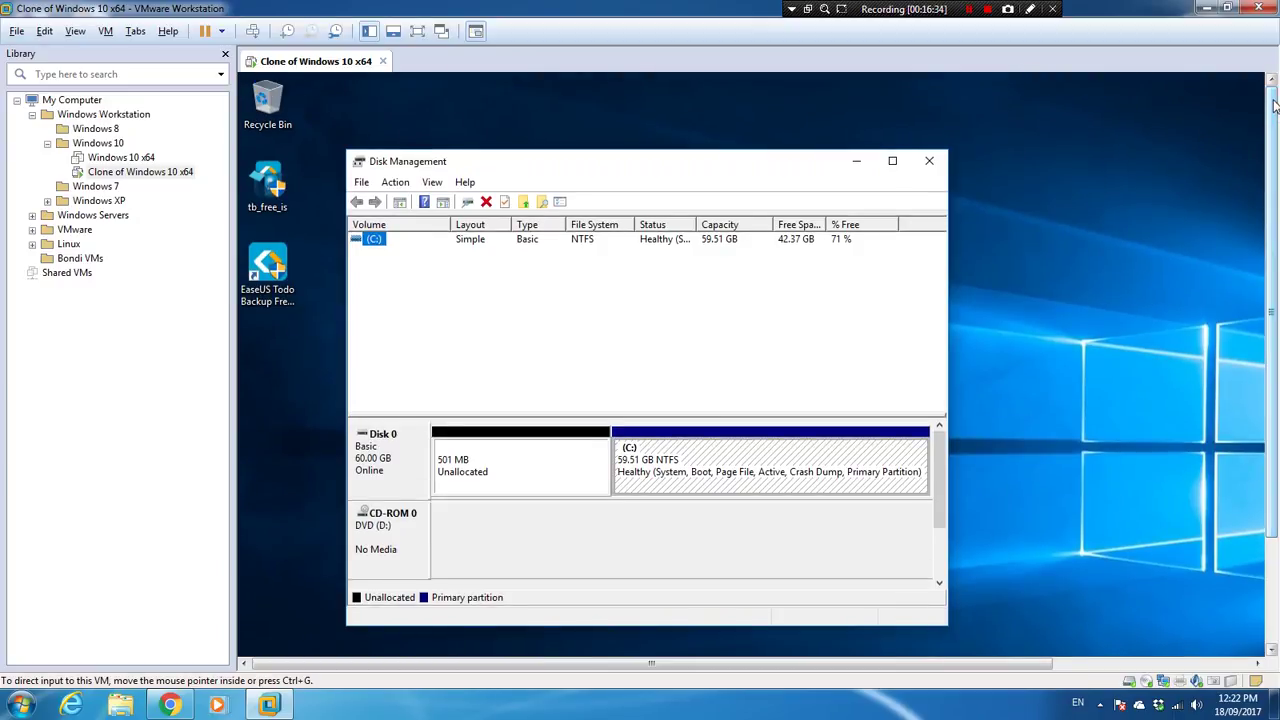